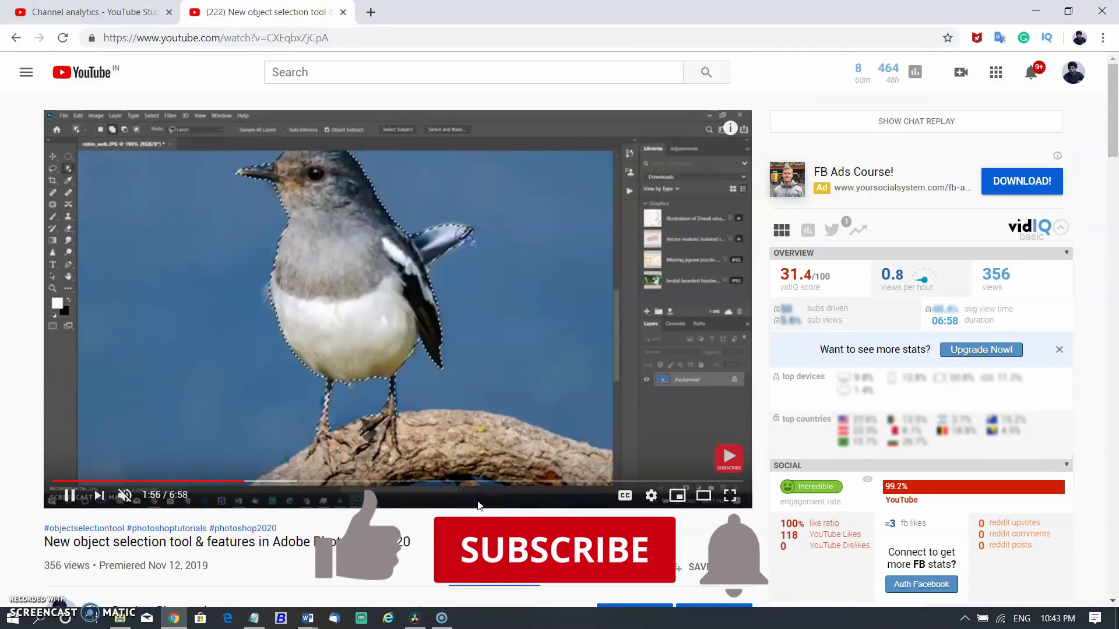
{"action": "scroll", "coordinate": [478, 505], "scroll_direction": "down", "scroll_amount": 5}
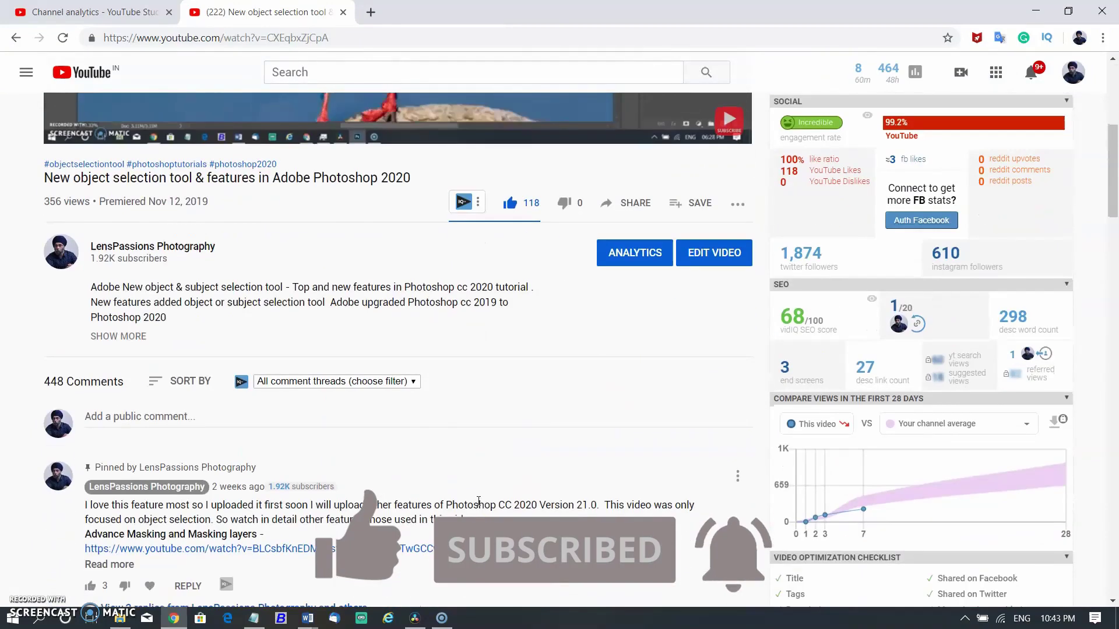
{"action": "scroll", "coordinate": [478, 504], "scroll_direction": "down", "scroll_amount": 1}
{"action": "scroll", "coordinate": [478, 504], "scroll_direction": "down", "scroll_amount": 1}
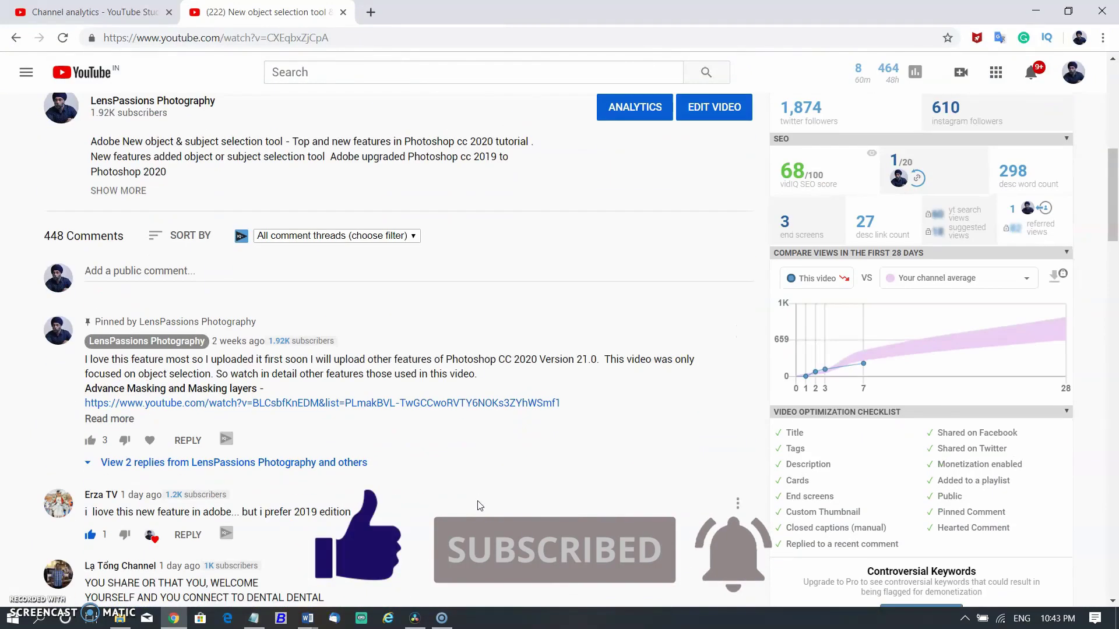
{"action": "scroll", "coordinate": [479, 506], "scroll_direction": "up", "scroll_amount": 2}
{"action": "scroll", "coordinate": [478, 506], "scroll_direction": "down", "scroll_amount": 4}
{"action": "scroll", "coordinate": [478, 505], "scroll_direction": "down", "scroll_amount": 3}
{"action": "scroll", "coordinate": [478, 505], "scroll_direction": "up", "scroll_amount": 1}
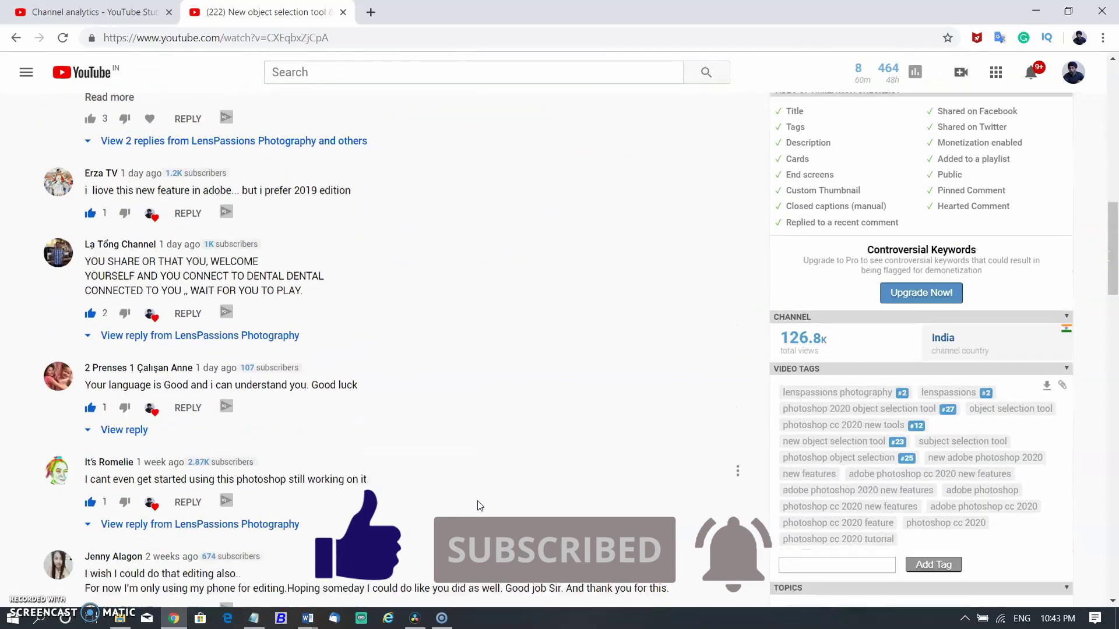
{"action": "scroll", "coordinate": [478, 505], "scroll_direction": "down", "scroll_amount": 1}
{"action": "scroll", "coordinate": [477, 505], "scroll_direction": "down", "scroll_amount": 1}
{"action": "scroll", "coordinate": [479, 505], "scroll_direction": "up", "scroll_amount": 2}
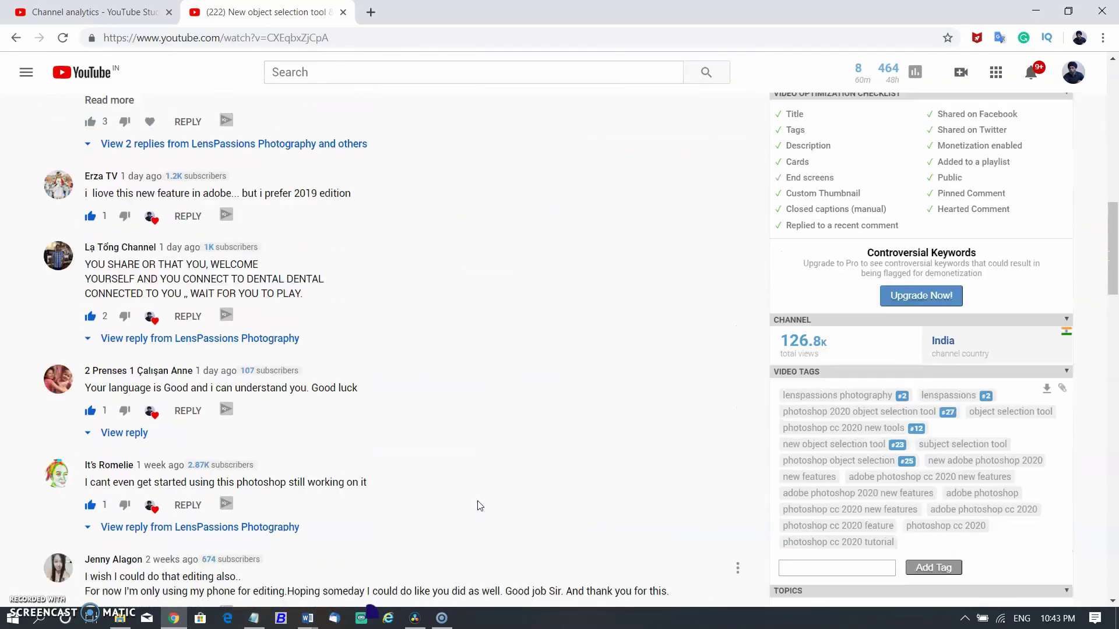
{"action": "scroll", "coordinate": [479, 505], "scroll_direction": "up", "scroll_amount": 2}
{"action": "scroll", "coordinate": [479, 505], "scroll_direction": "up", "scroll_amount": 3}
{"action": "scroll", "coordinate": [477, 506], "scroll_direction": "up", "scroll_amount": 2}
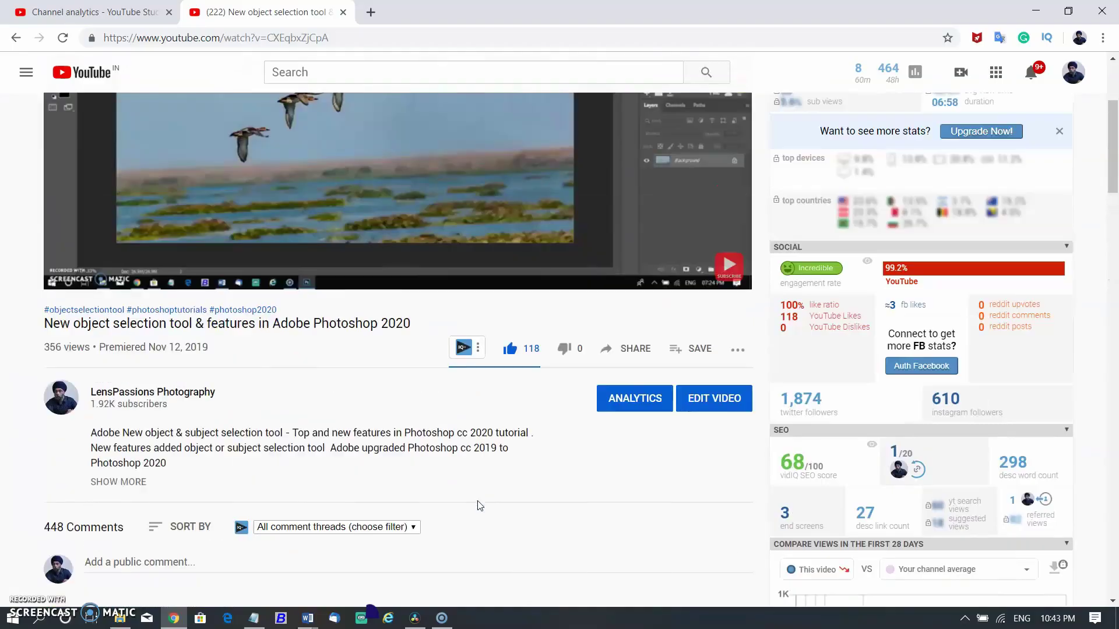
{"action": "scroll", "coordinate": [477, 505], "scroll_direction": "up", "scroll_amount": 1}
Step: Preview the Select Subject mask in Select and Mask, then return to the portrait with the Layers panel
{"action": "left_click", "coordinate": [501, 31]}
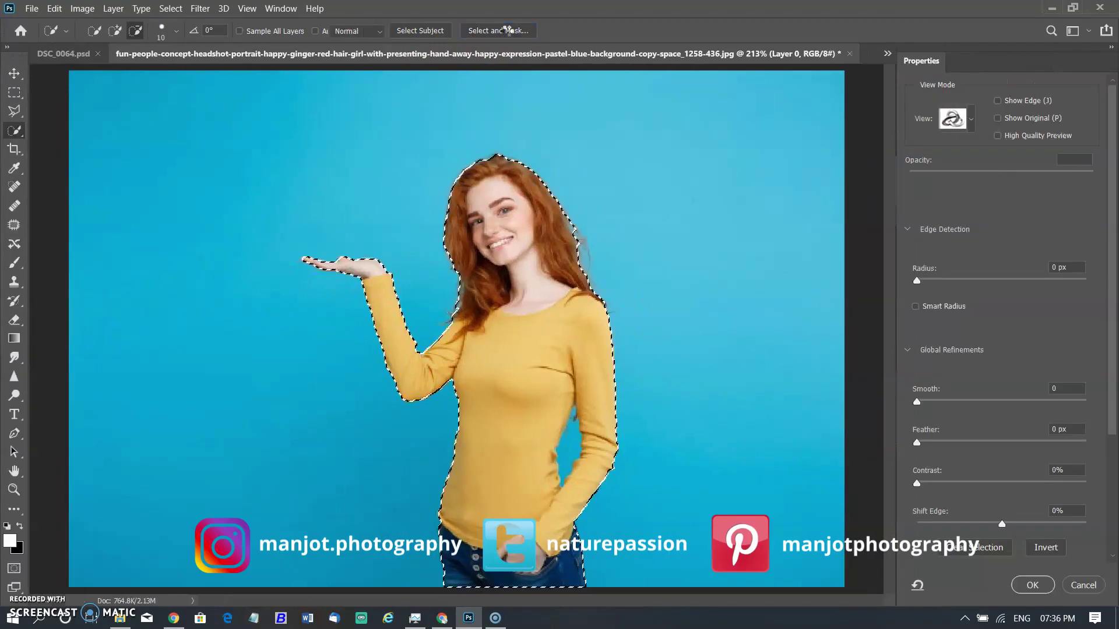
{"action": "left_click", "coordinate": [507, 30]}
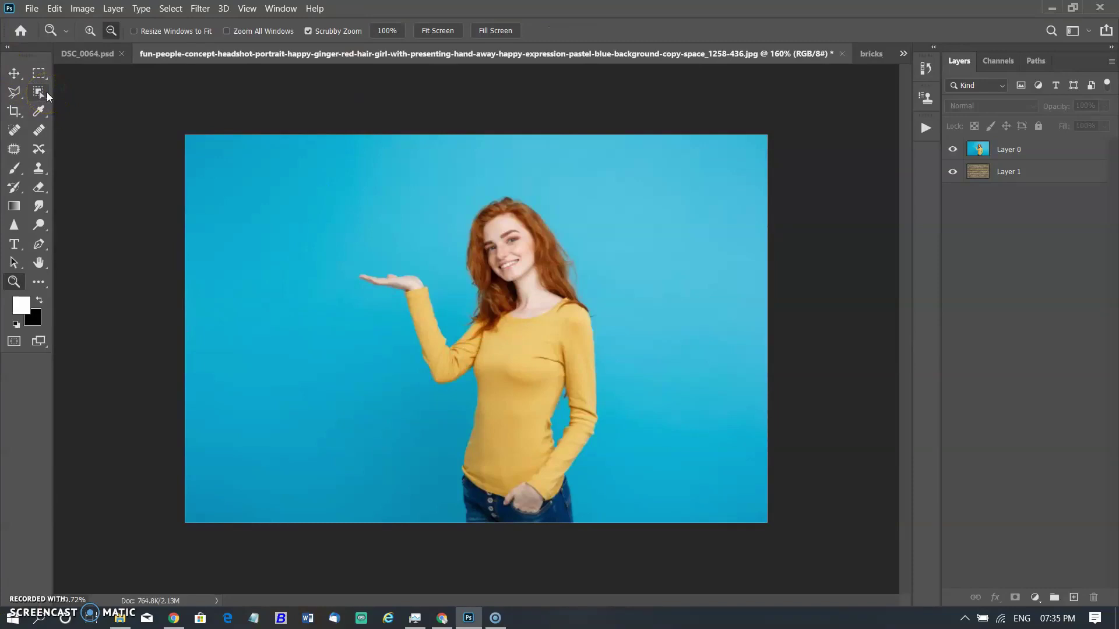
Step: Switch to the Quick Selection Tool and run Select Subject on the red-haired girl
{"action": "left_click", "coordinate": [47, 101]}
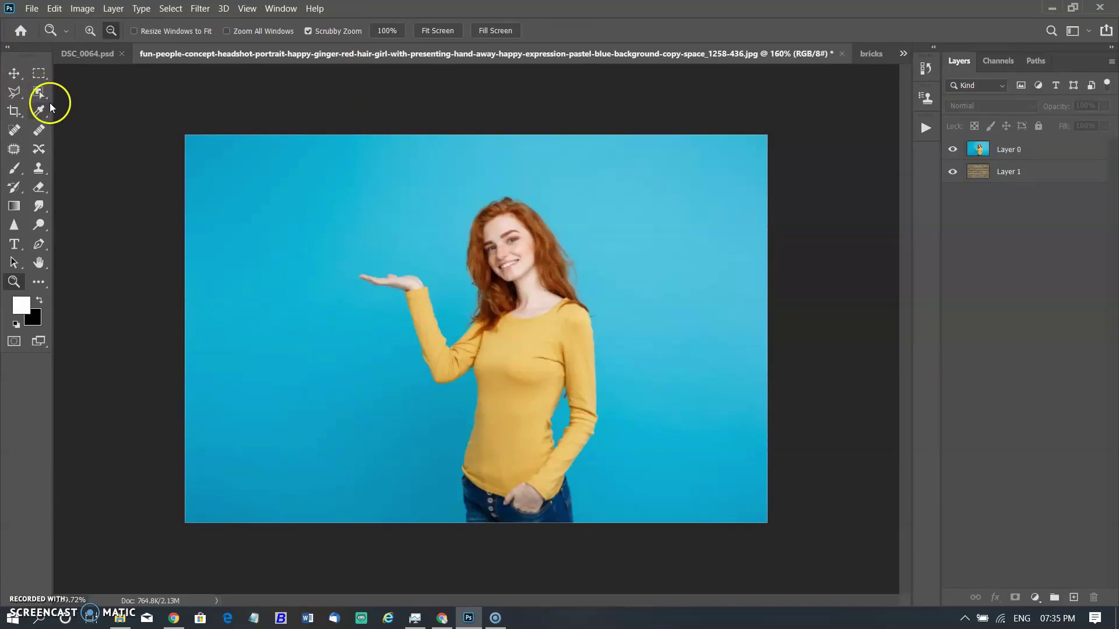
{"action": "right_click", "coordinate": [47, 102]}
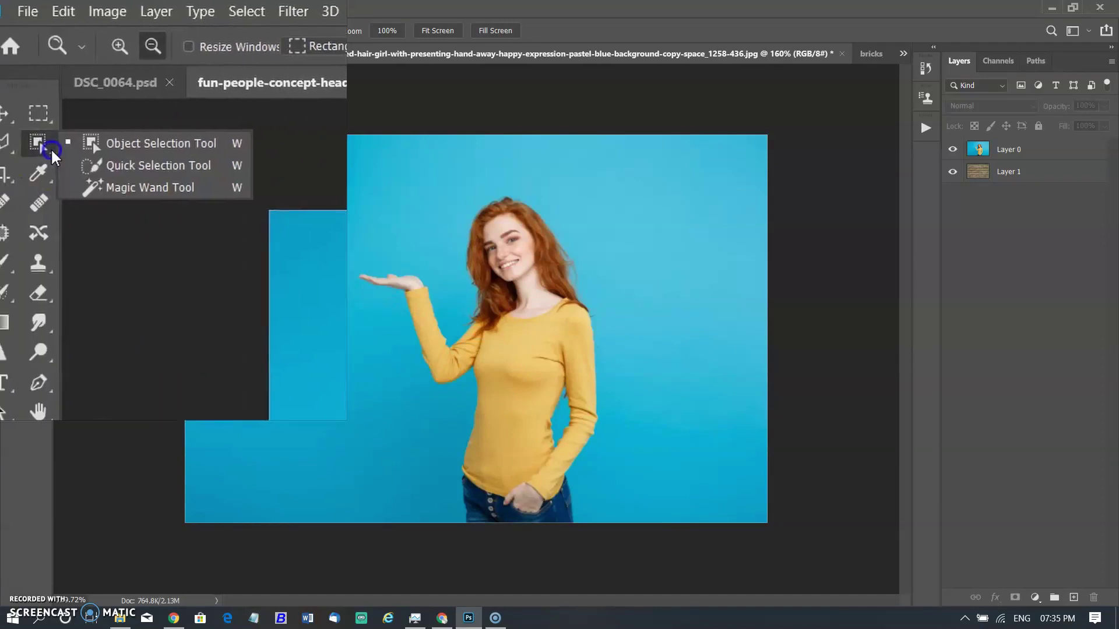
{"action": "left_click", "coordinate": [167, 173]}
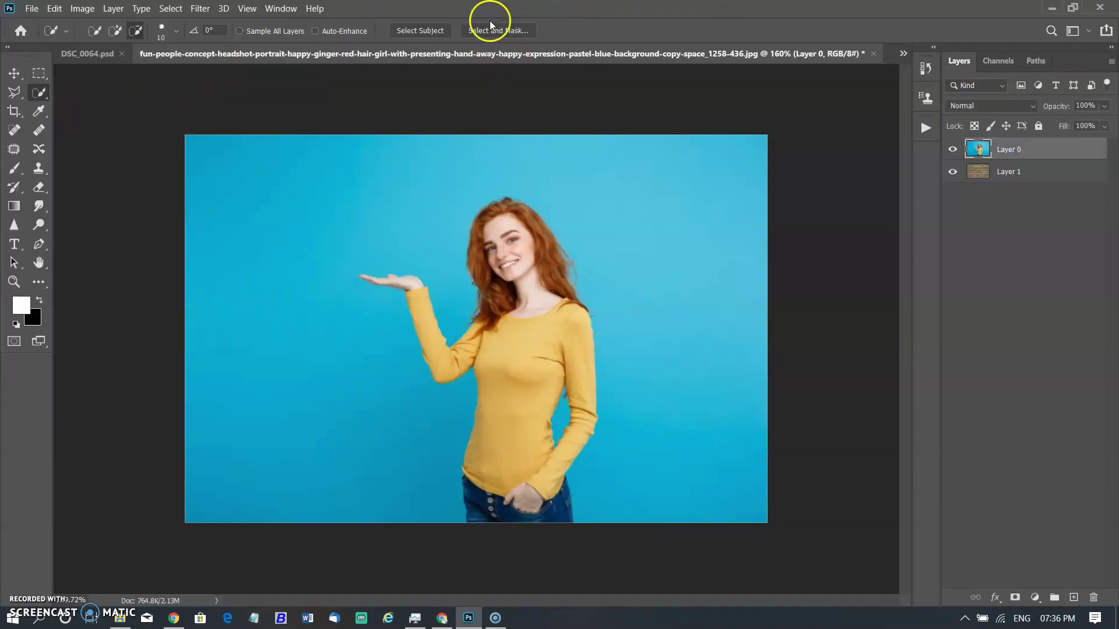
{"action": "left_click", "coordinate": [437, 36]}
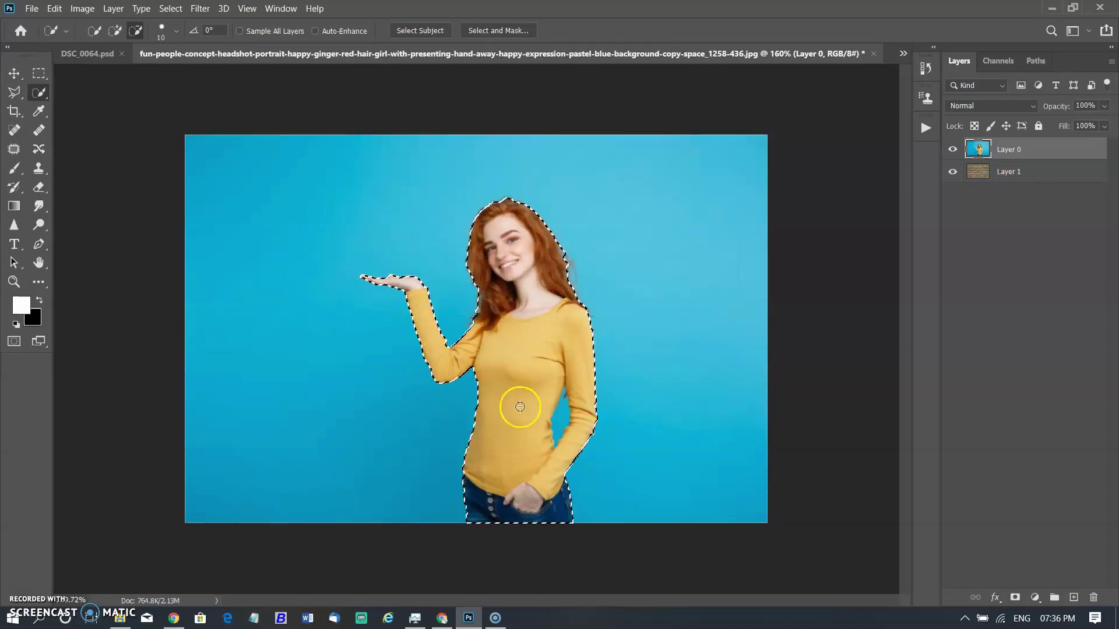
{"action": "scroll", "coordinate": [608, 360], "scroll_direction": "up", "scroll_amount": 1}
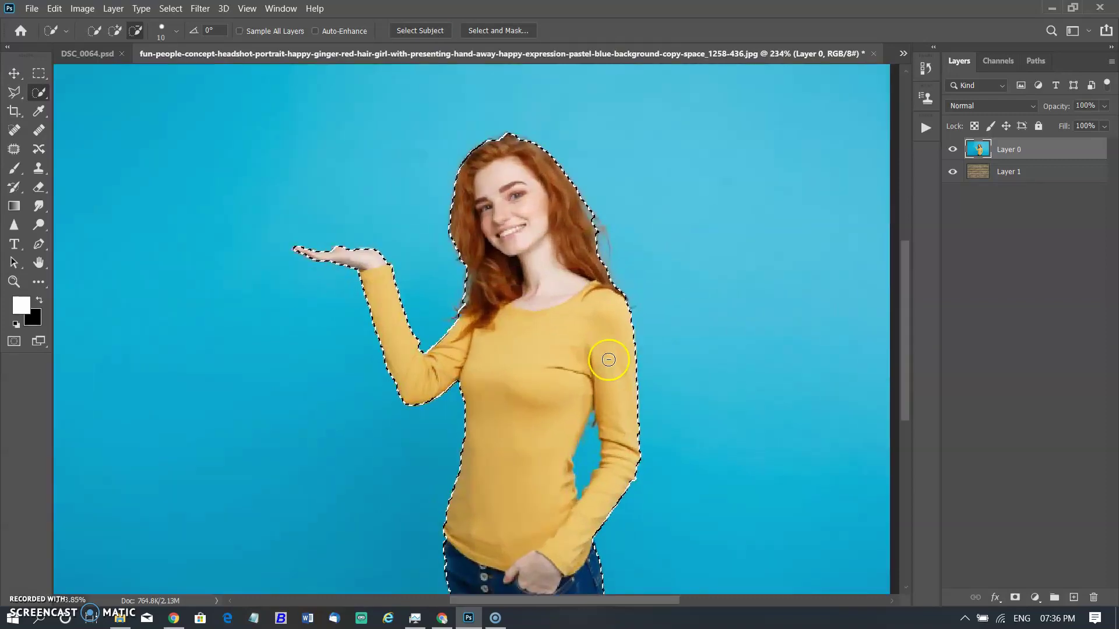
{"action": "scroll", "coordinate": [609, 359], "scroll_direction": "up", "scroll_amount": 1}
Step: In Select and Mask, brush the hair edge, compare On Black and Onion Skin views, and decontaminate colours
{"action": "left_click", "coordinate": [505, 30]}
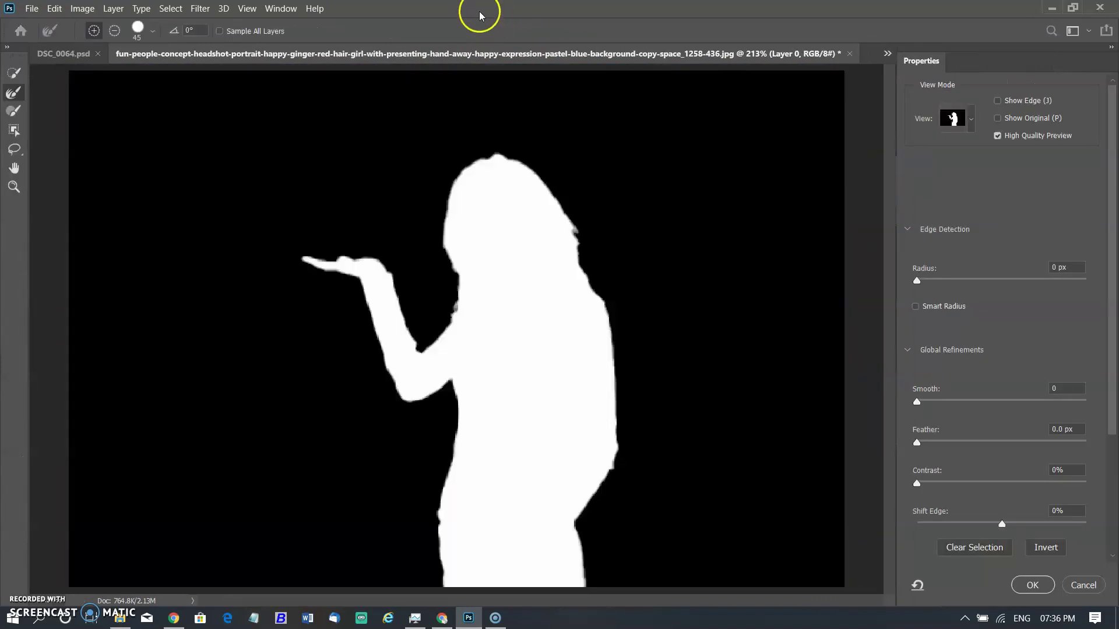
{"action": "key", "text": "v"}
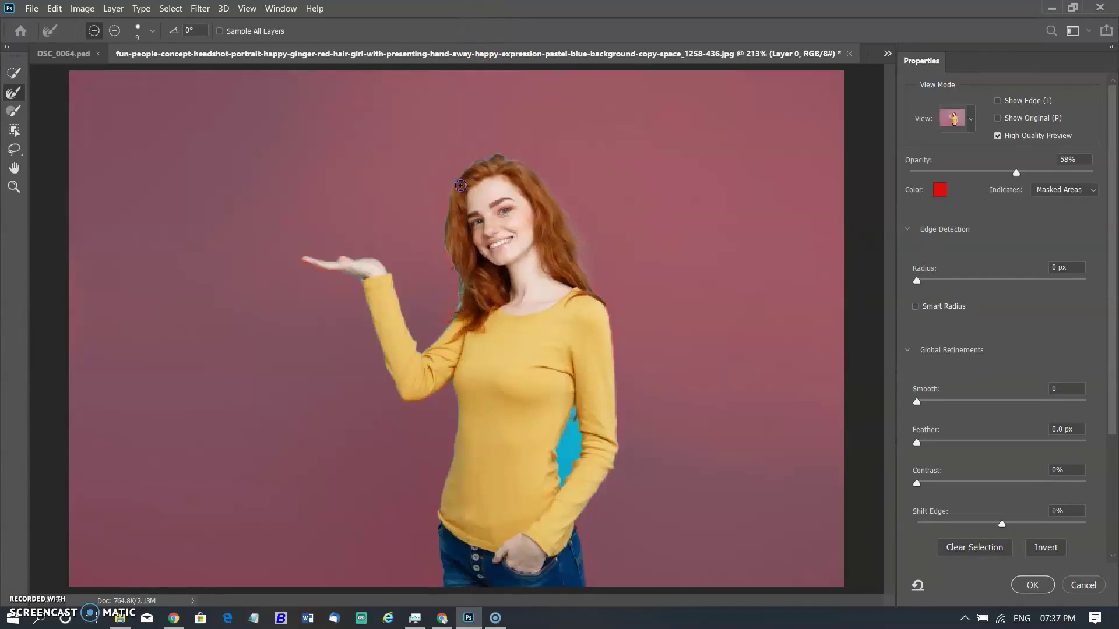
{"action": "left_click_drag", "start_coordinate": [460, 296], "coordinate": [505, 161]}
{"action": "left_click", "coordinate": [953, 118]}
{"action": "left_click", "coordinate": [944, 241]}
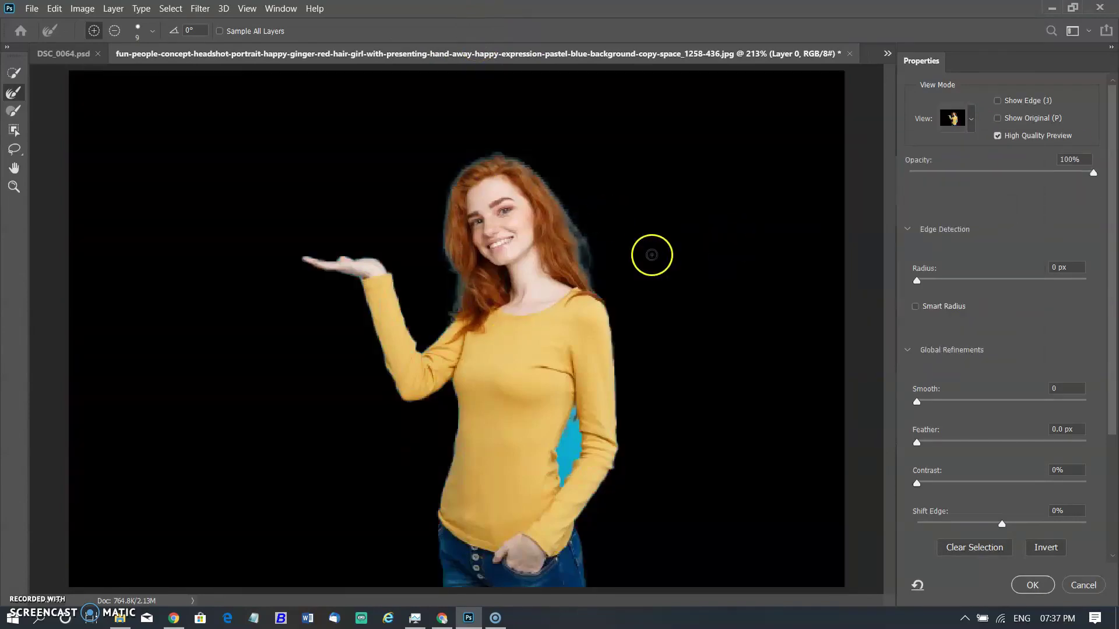
{"action": "left_click", "coordinate": [953, 118]}
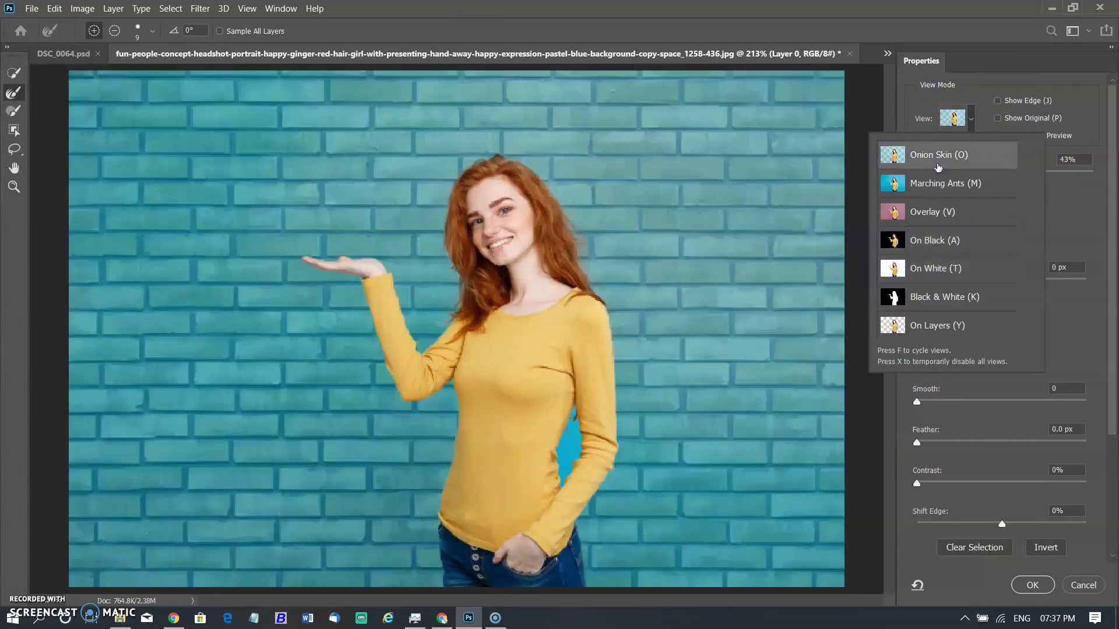
{"action": "left_click", "coordinate": [923, 157]}
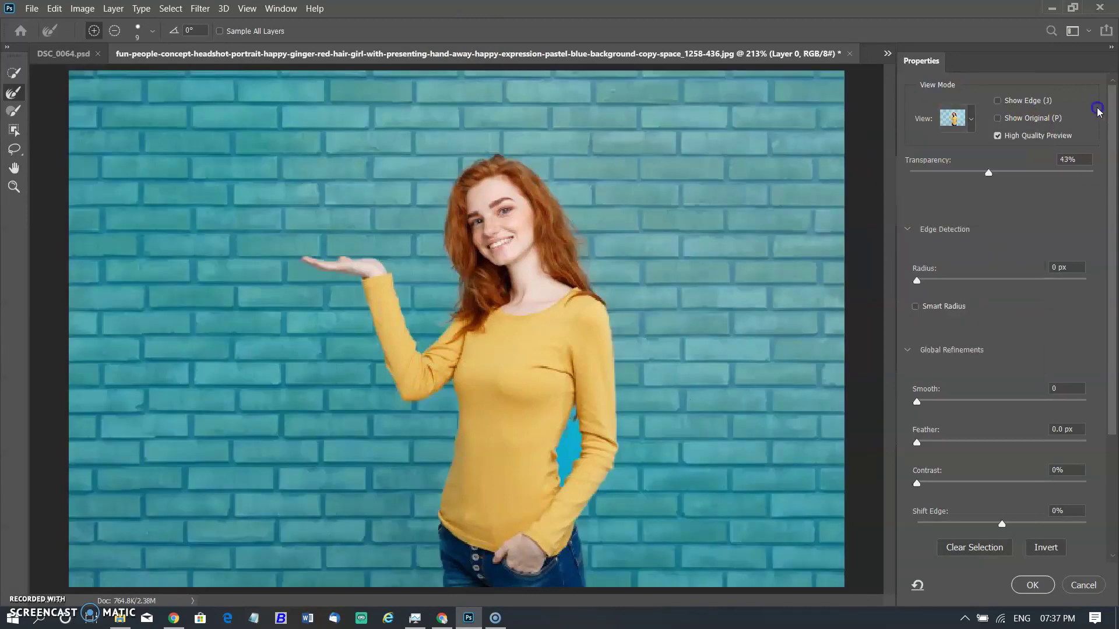
{"action": "scroll", "coordinate": [1107, 444], "scroll_direction": "down", "scroll_amount": 3}
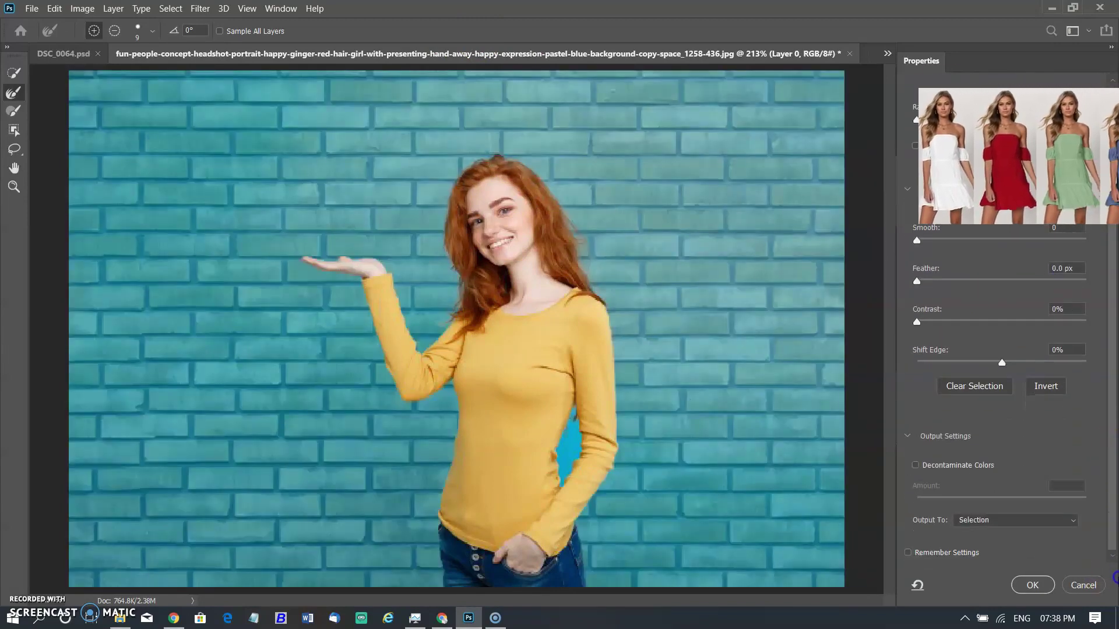
{"action": "left_click", "coordinate": [917, 465]}
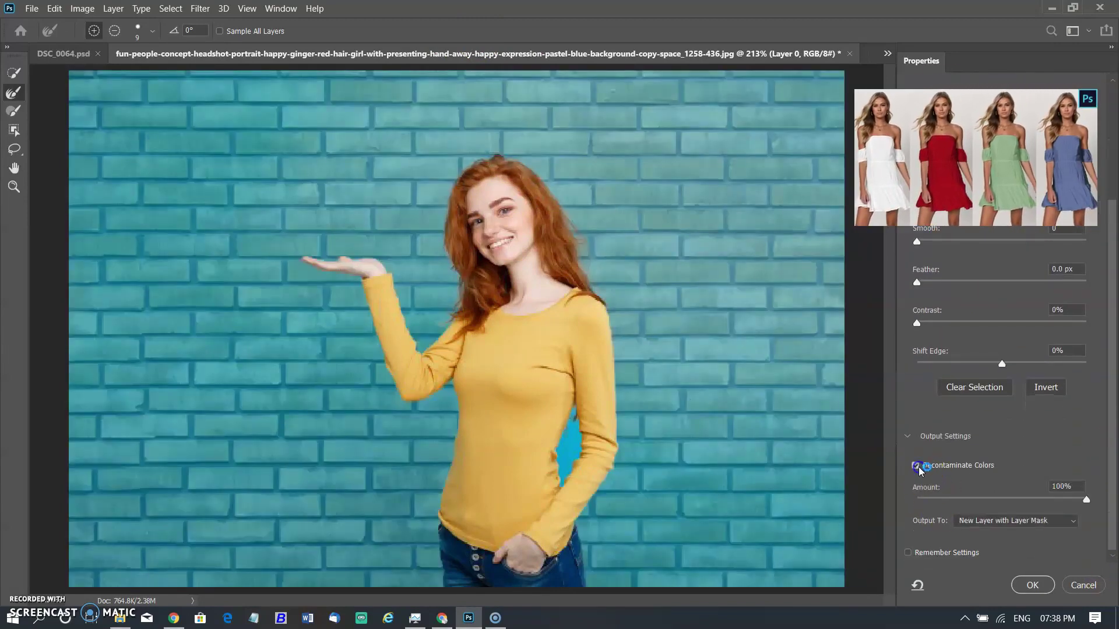
Step: Output the refined cutout as a new masked layer and add a Solid Color fill layer
{"action": "left_click", "coordinate": [1032, 584]}
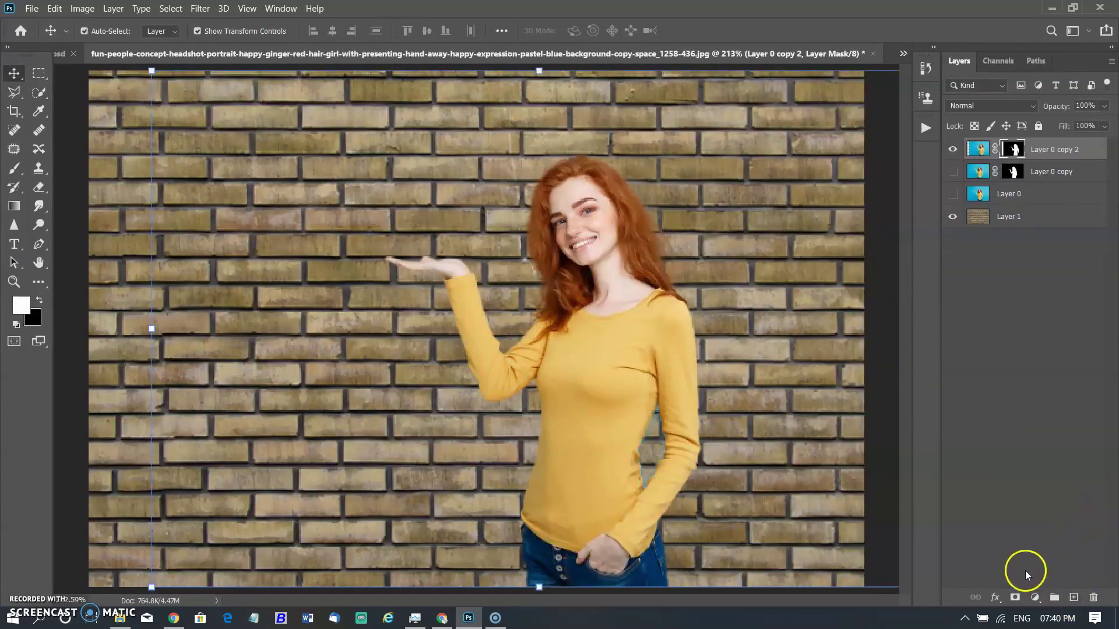
{"action": "left_click", "coordinate": [1040, 598]}
{"action": "left_click", "coordinate": [1054, 344]}
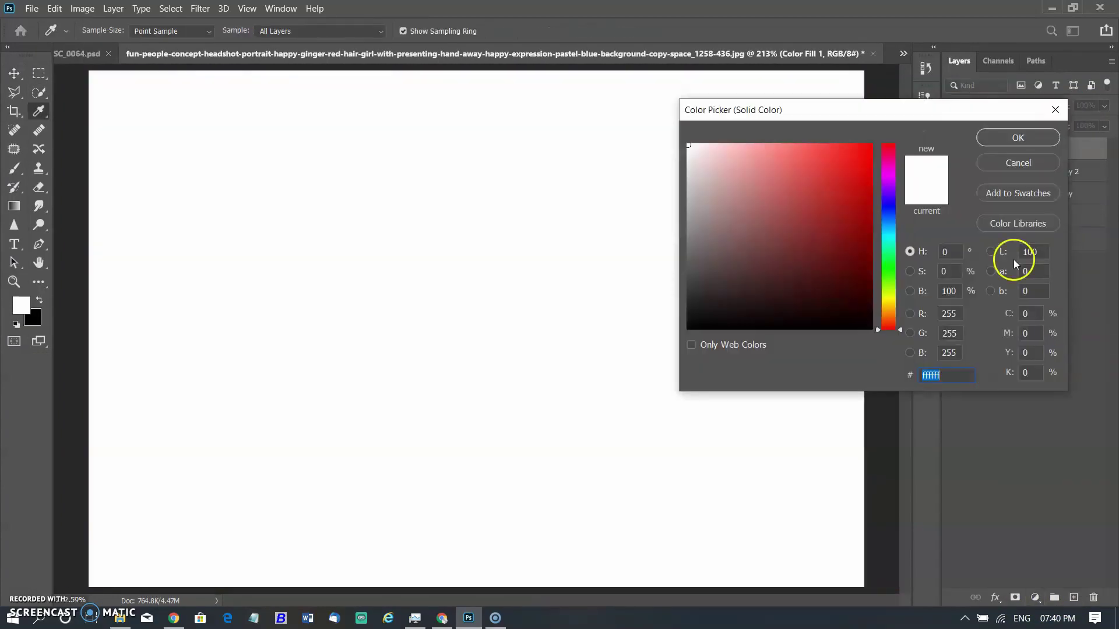
{"action": "left_click", "coordinate": [1017, 139]}
{"action": "left_click_drag", "start_coordinate": [1042, 154], "coordinate": [1048, 183]}
Step: Recolour the fill tan, place it above the girl layer, and blend it with Soft Light
{"action": "double_click", "coordinate": [1012, 171]}
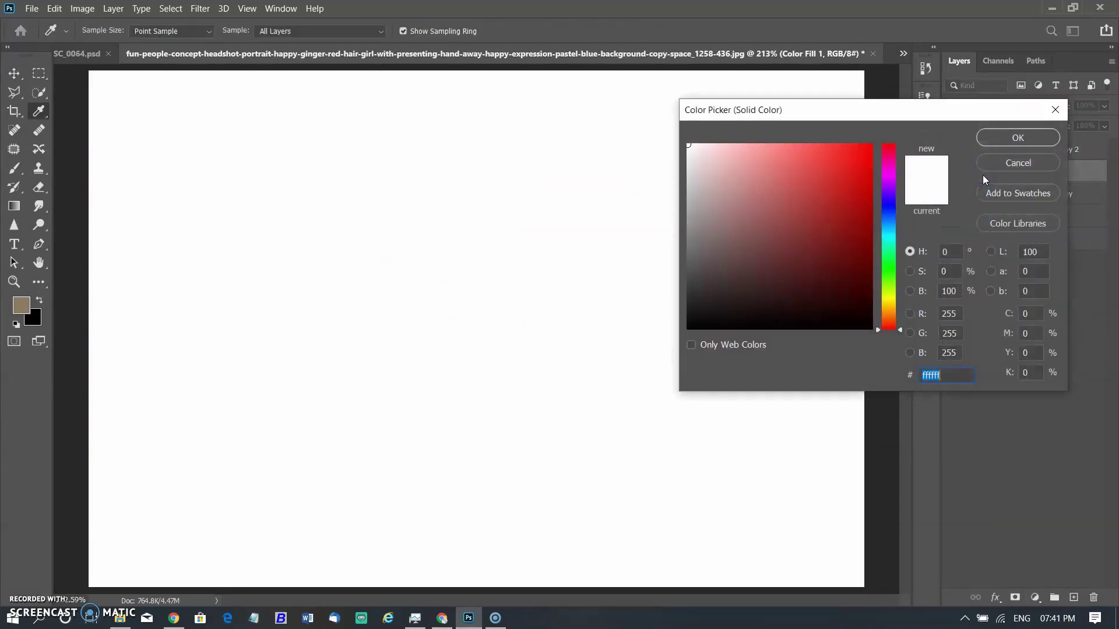
{"action": "left_click", "coordinate": [20, 305]}
{"action": "left_click", "coordinate": [1017, 138]}
{"action": "left_click", "coordinate": [953, 149]}
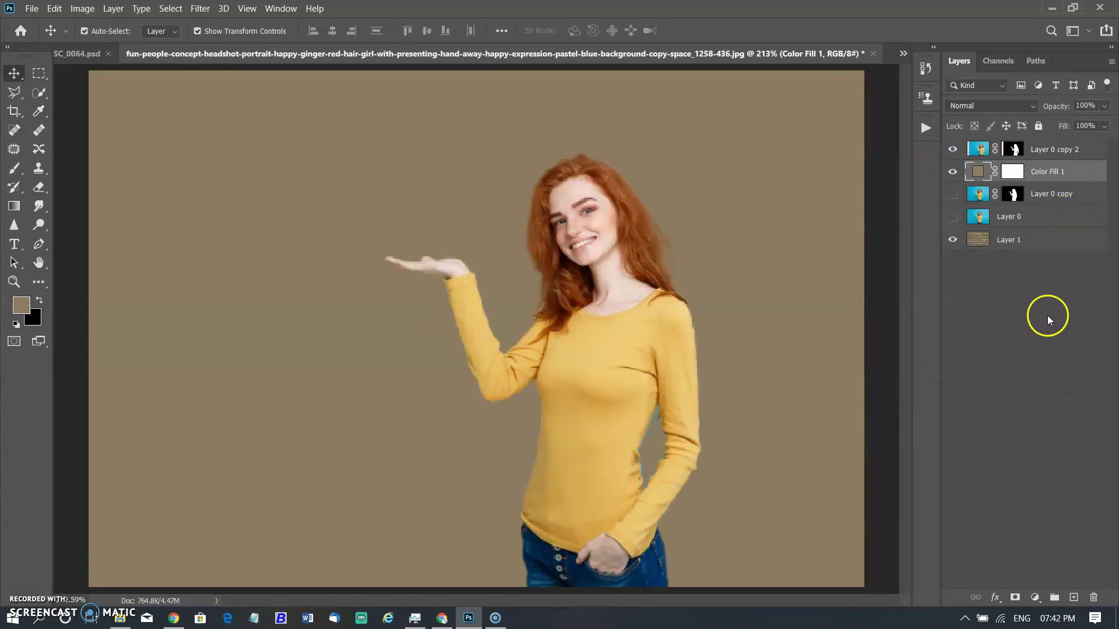
{"action": "left_click_drag", "start_coordinate": [1079, 147], "coordinate": [1076, 144]}
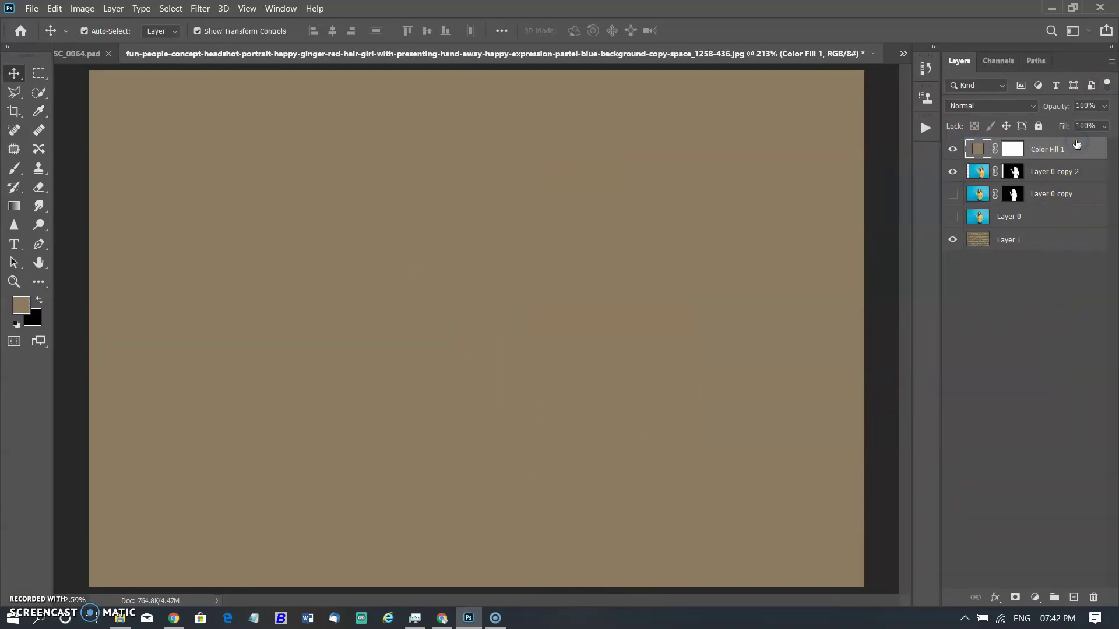
{"action": "left_click", "coordinate": [992, 105]}
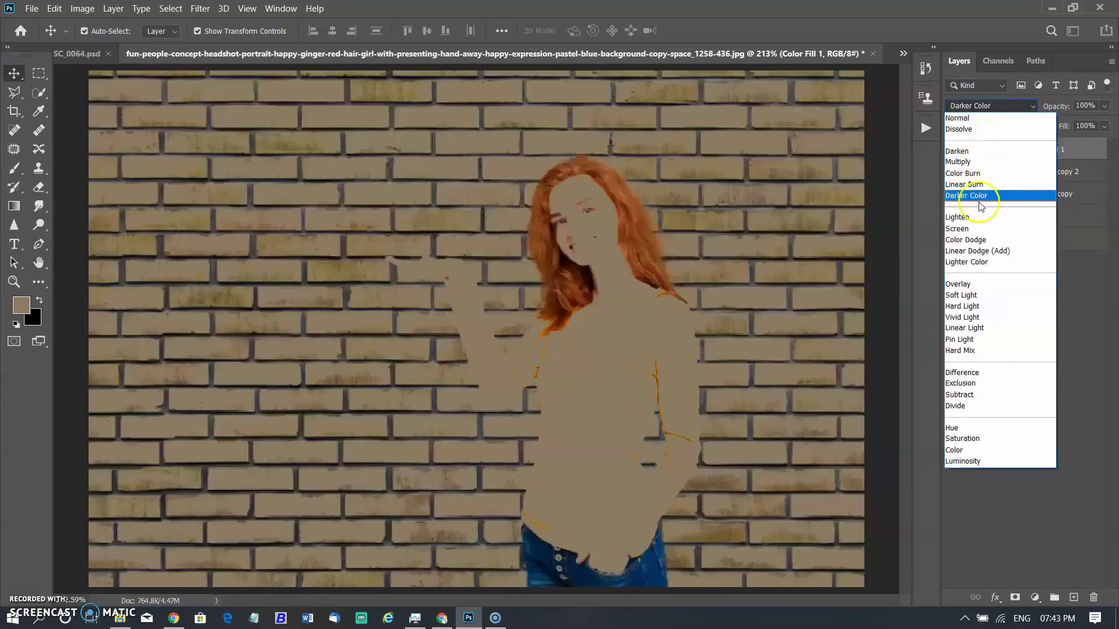
{"action": "left_click", "coordinate": [981, 295]}
{"action": "scroll", "coordinate": [866, 262], "scroll_direction": "down", "scroll_amount": 2}
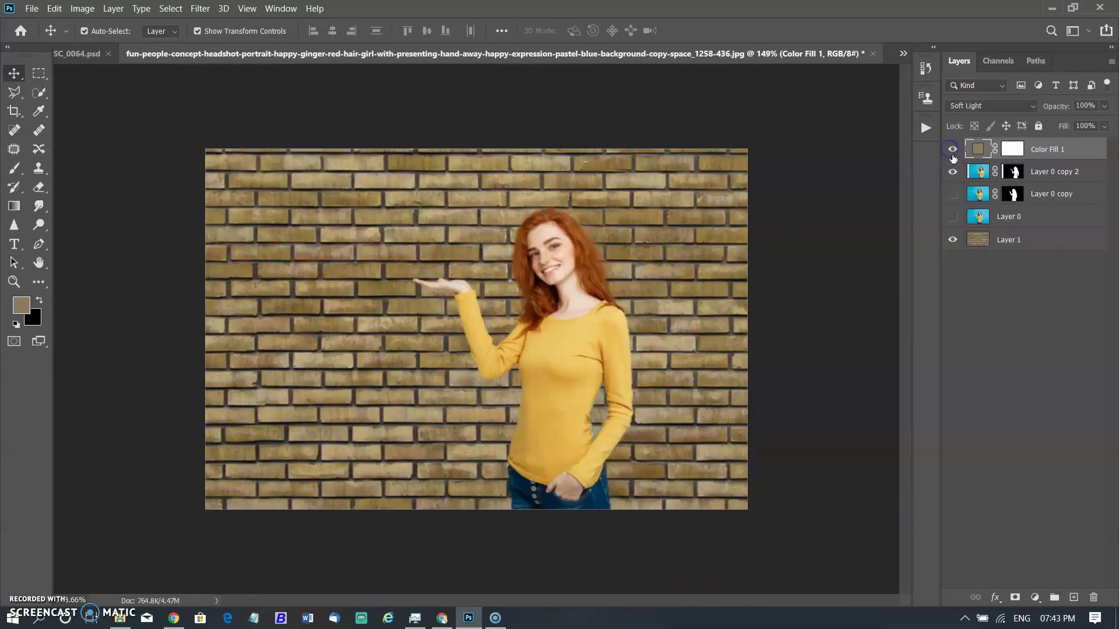
Step: Toggle the cut-out girl layer's visibility and open the sloth bear photo
{"action": "left_click", "coordinate": [952, 177]}
{"action": "key", "text": "ctrl+o"}
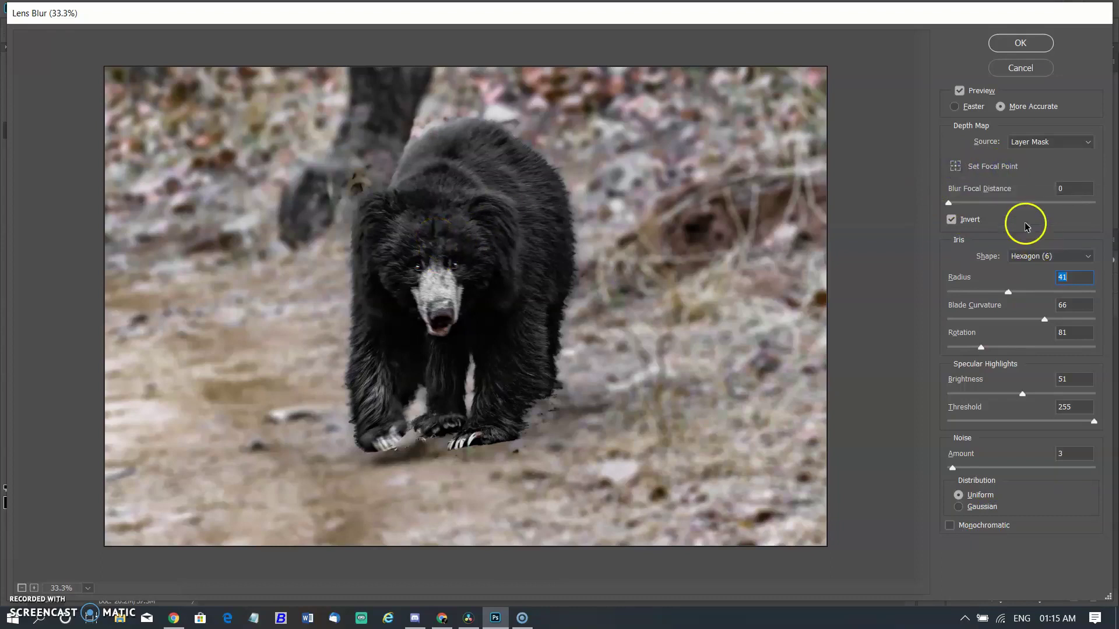
Step: Set the Lens Blur focal point on the bear, then the background, then back on the bear
{"action": "left_click", "coordinate": [956, 165]}
{"action": "left_click", "coordinate": [437, 302]}
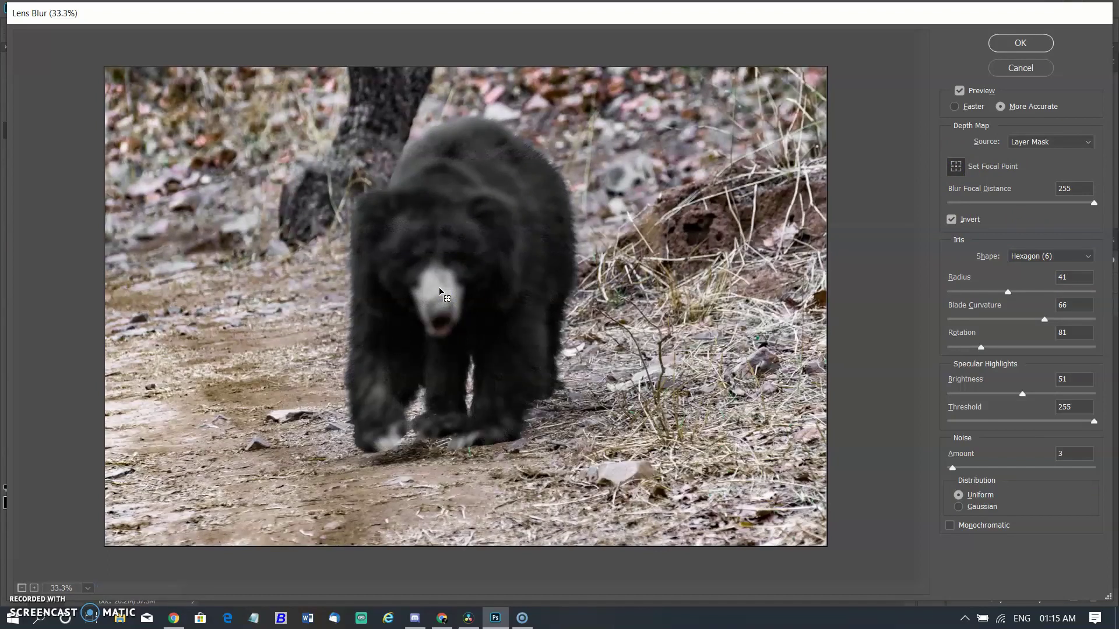
{"action": "left_click", "coordinate": [592, 530]}
{"action": "left_click", "coordinate": [404, 494]}
{"action": "left_click", "coordinate": [274, 287]}
{"action": "left_click", "coordinate": [253, 367]}
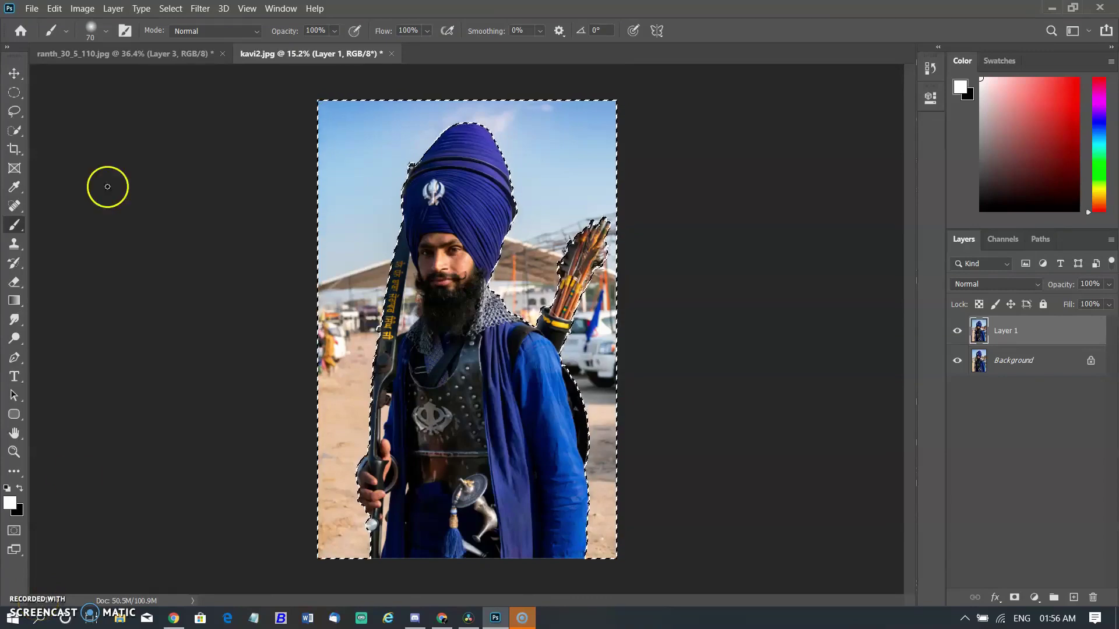
Step: Apply a Gaussian Blur of radius about 37 to the archer's selected background
{"action": "left_click", "coordinate": [199, 8]}
{"action": "mouse_move", "coordinate": [208, 164]}
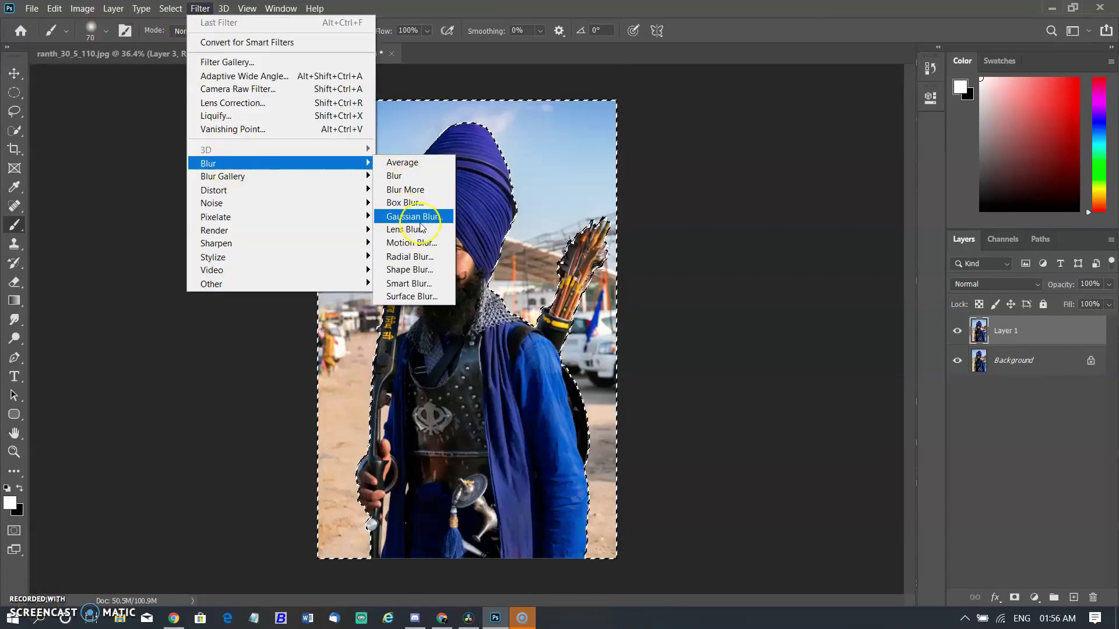
{"action": "left_click", "coordinate": [415, 216]}
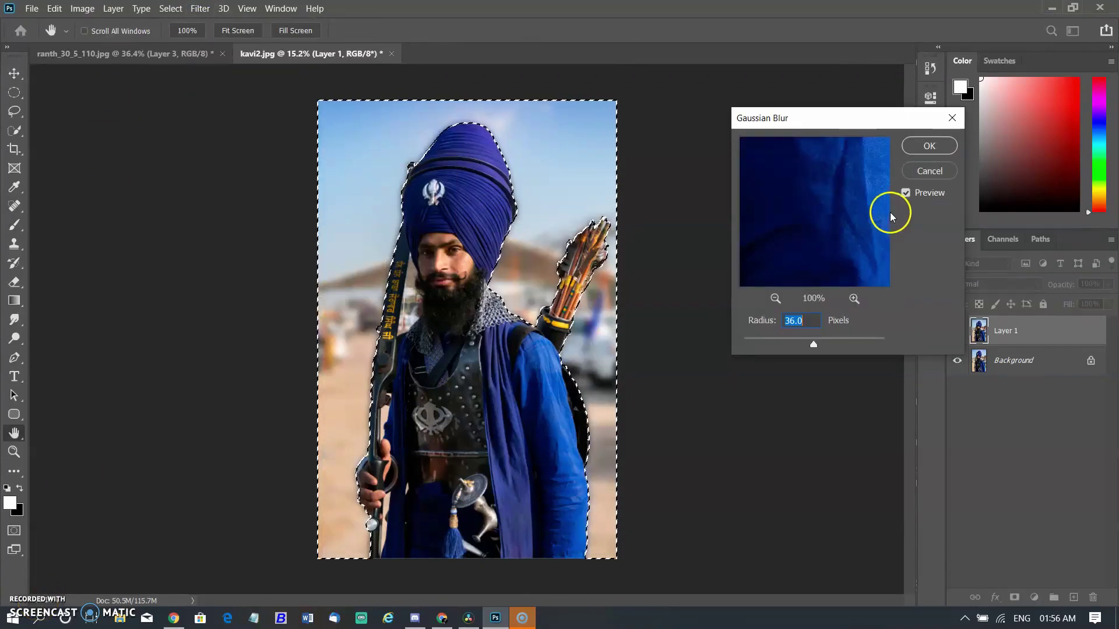
{"action": "left_click_drag", "start_coordinate": [814, 345], "coordinate": [819, 352]}
{"action": "left_click", "coordinate": [927, 147]}
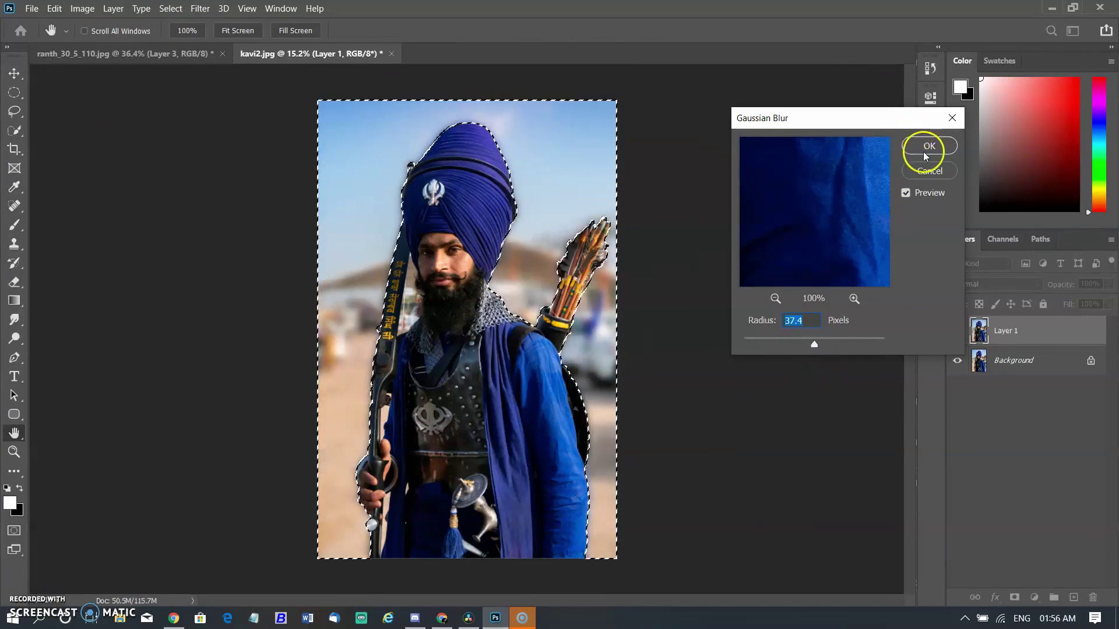
Step: Deselect, then load Layer 1 copy's mask as a selection in DSC_0064.psd
{"action": "key", "text": "b"}
{"action": "key", "text": "ctrl+d"}
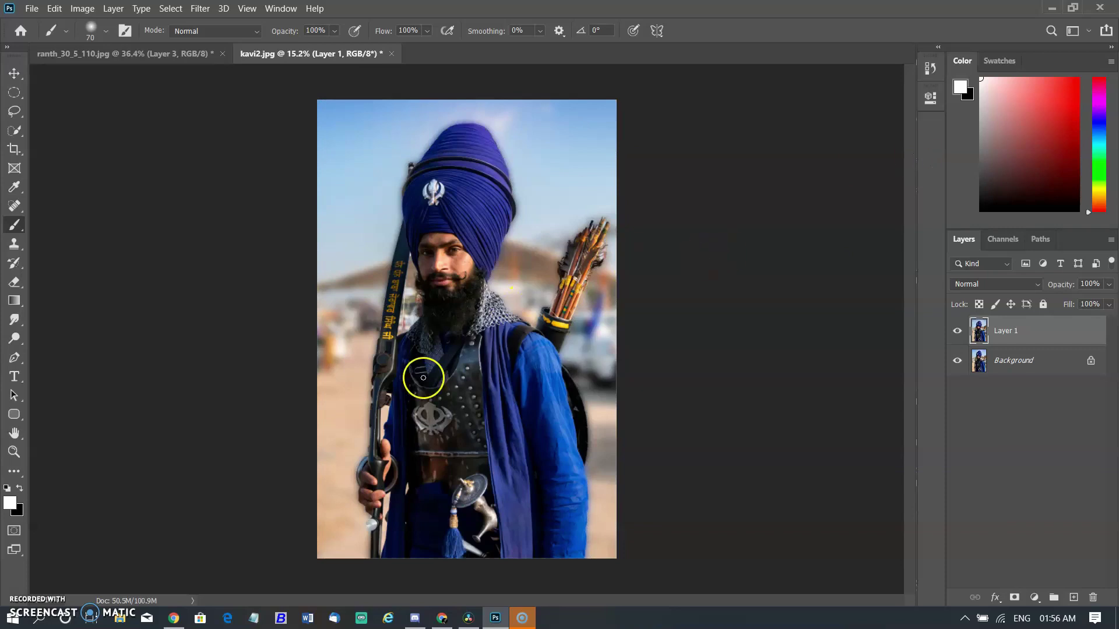
{"action": "scroll", "coordinate": [425, 375], "scroll_direction": "up", "scroll_amount": 1}
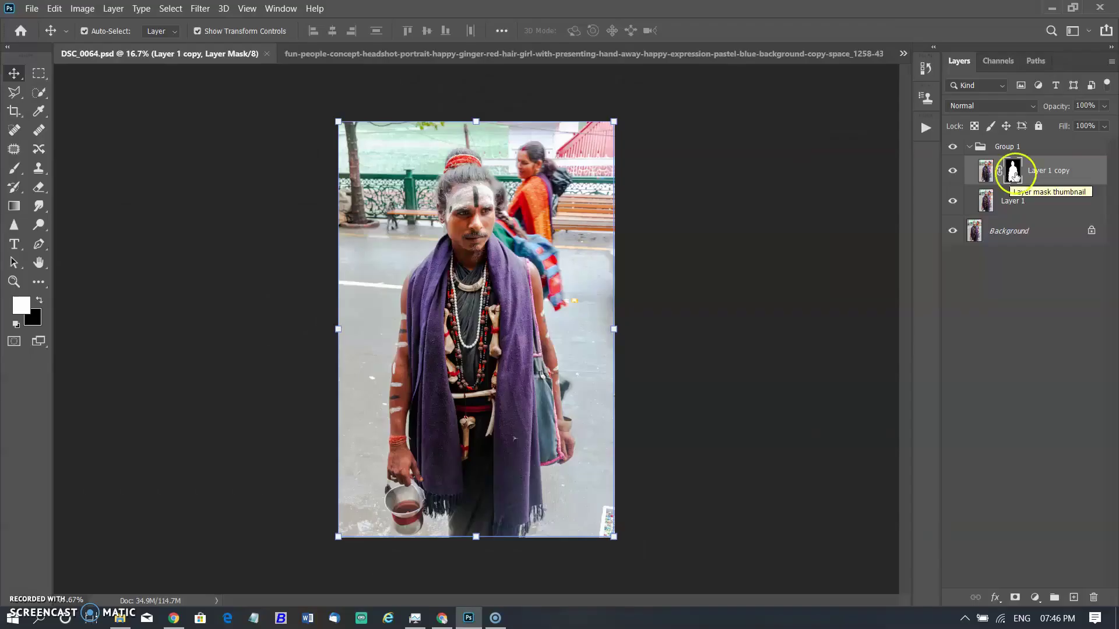
{"action": "left_click", "coordinate": [1014, 172], "text": "ctrl"}
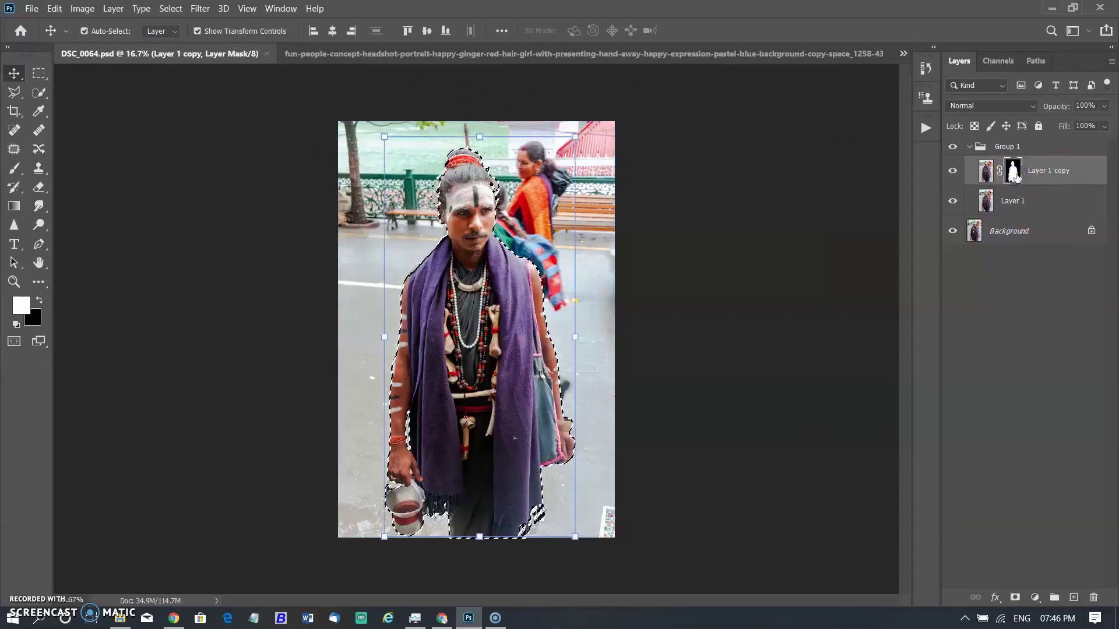
{"action": "left_click", "coordinate": [757, 340], "text": "ctrl"}
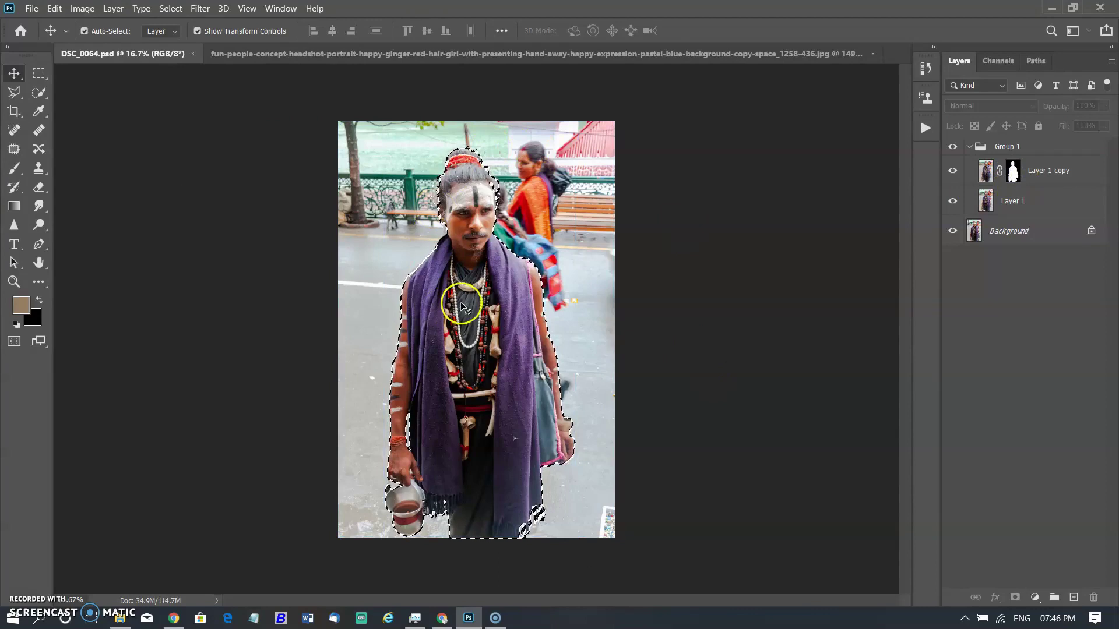
{"action": "scroll", "coordinate": [480, 287], "scroll_direction": "up", "scroll_amount": 3}
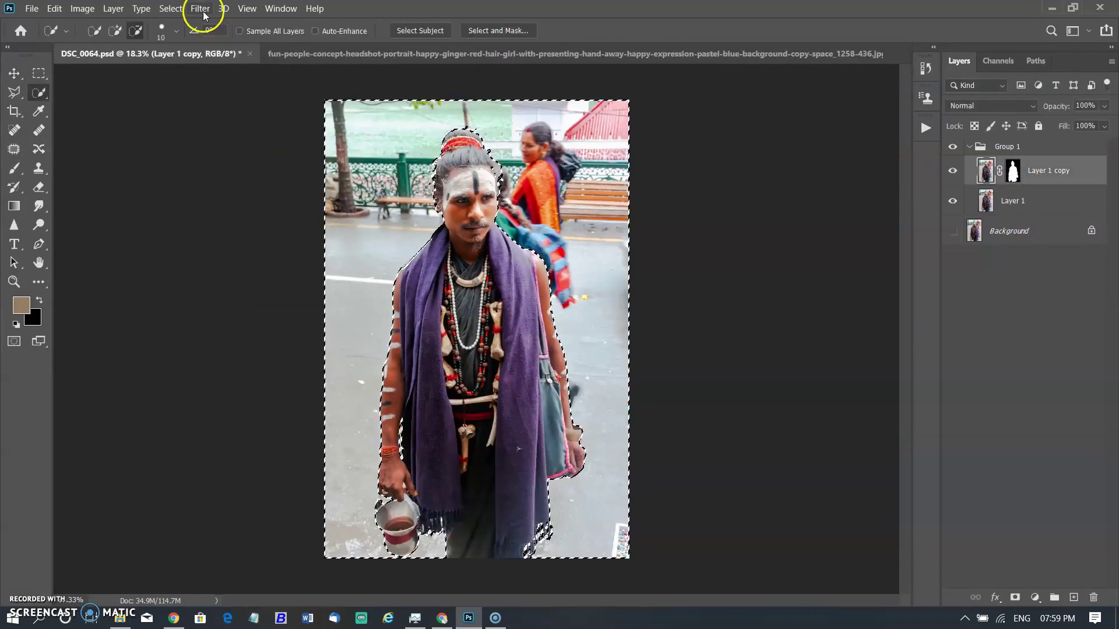
Step: Blur the copied street-portrait layer with a Gaussian Blur of radius 36.0
{"action": "left_click", "coordinate": [200, 8]}
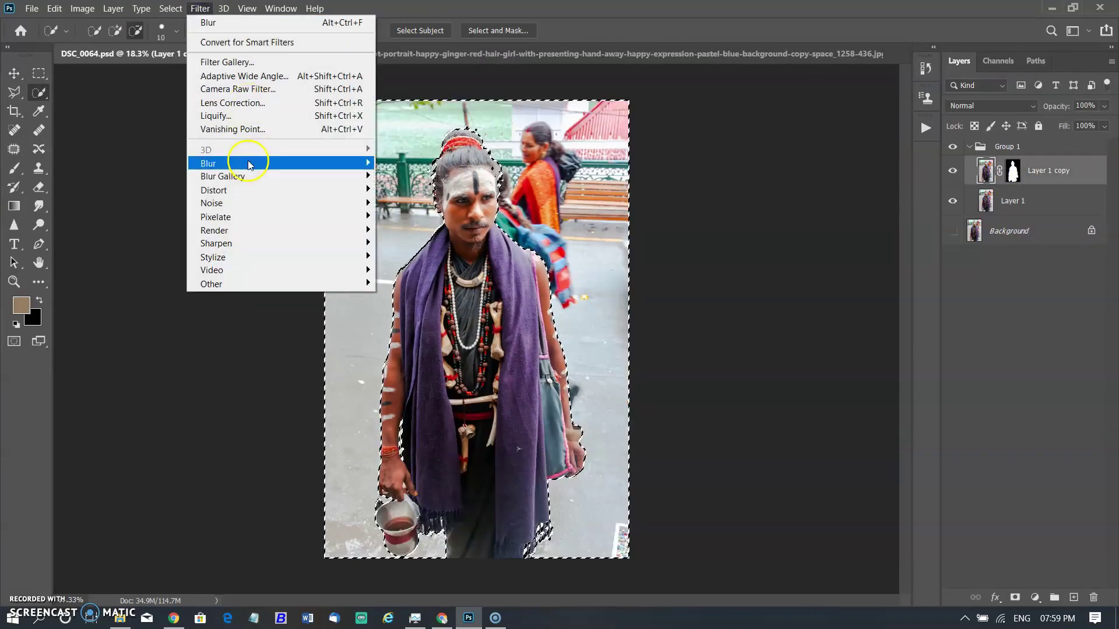
{"action": "mouse_move", "coordinate": [228, 164]}
{"action": "left_click", "coordinate": [407, 220]}
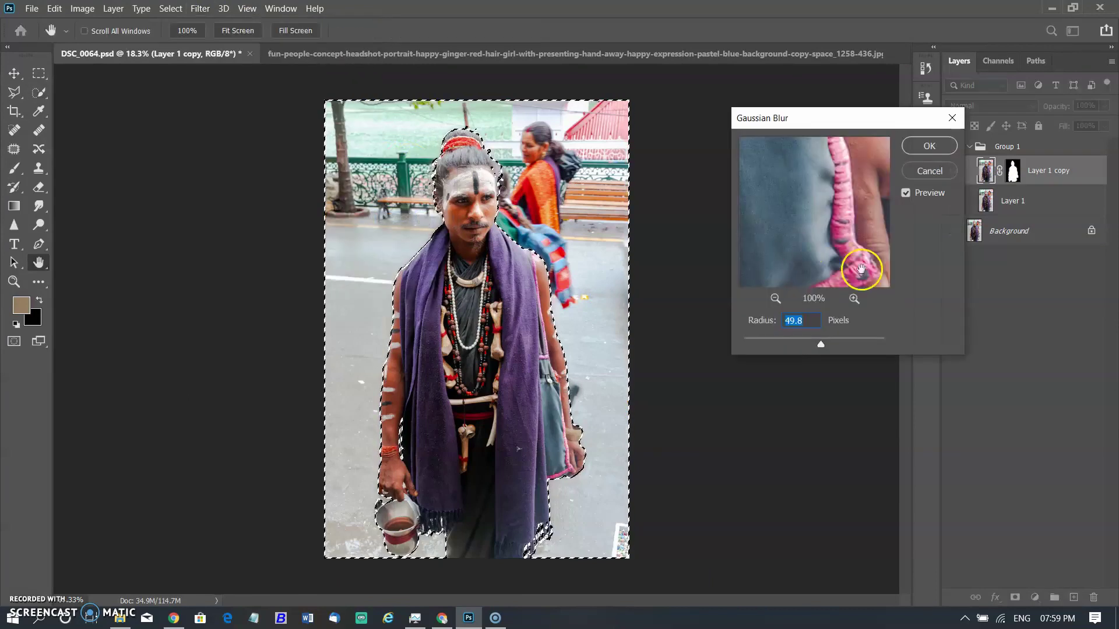
{"action": "mouse_move", "coordinate": [820, 343]}
{"action": "left_mouse_down"}
{"action": "mouse_move", "coordinate": [837, 345]}
{"action": "mouse_move", "coordinate": [823, 346]}
{"action": "left_mouse_up"}
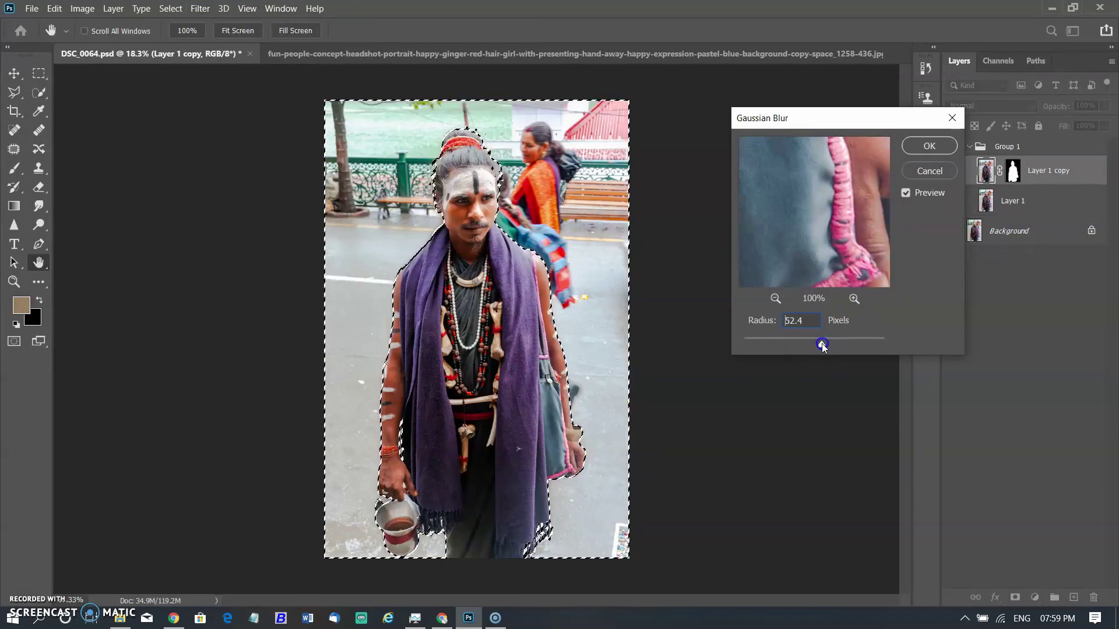
{"action": "left_click", "coordinate": [918, 147]}
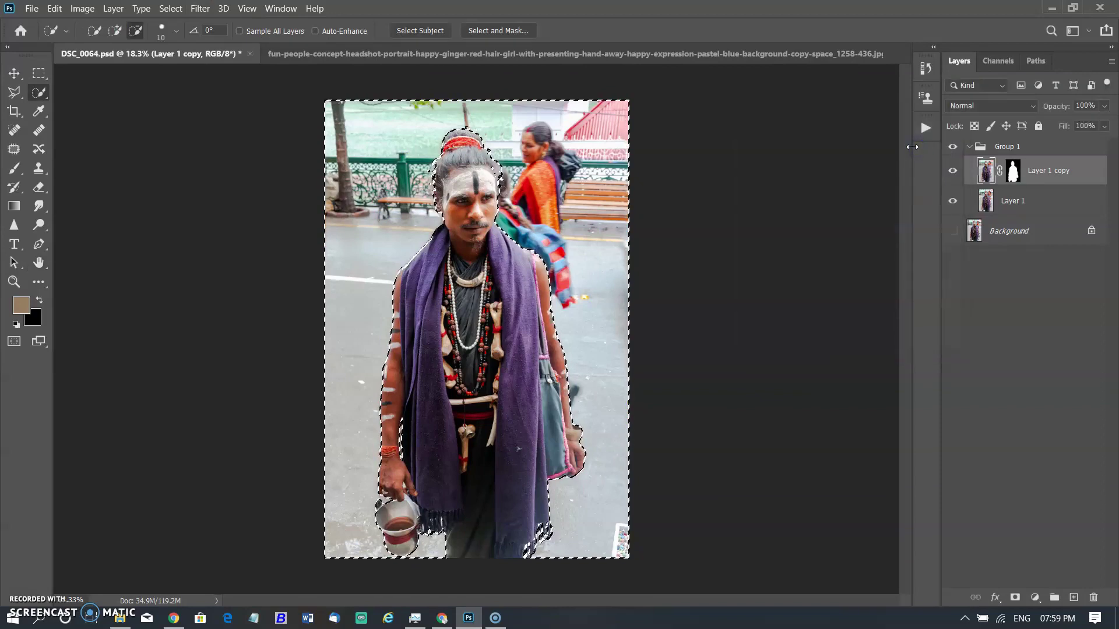
Step: Disable the layer mask to inspect the blur, then revert to Select Inverse in History and deselect
{"action": "right_click", "coordinate": [1012, 180]}
{"action": "left_click", "coordinate": [979, 254]}
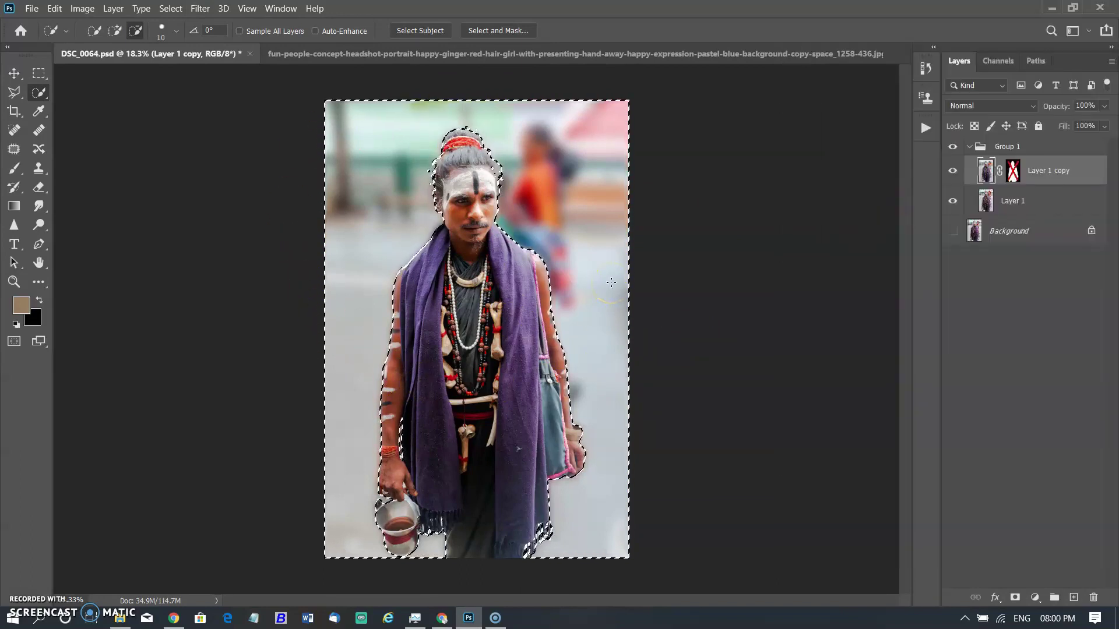
{"action": "scroll", "coordinate": [386, 376], "scroll_direction": "up", "scroll_amount": 5}
{"action": "scroll", "coordinate": [388, 372], "scroll_direction": "up", "scroll_amount": 3}
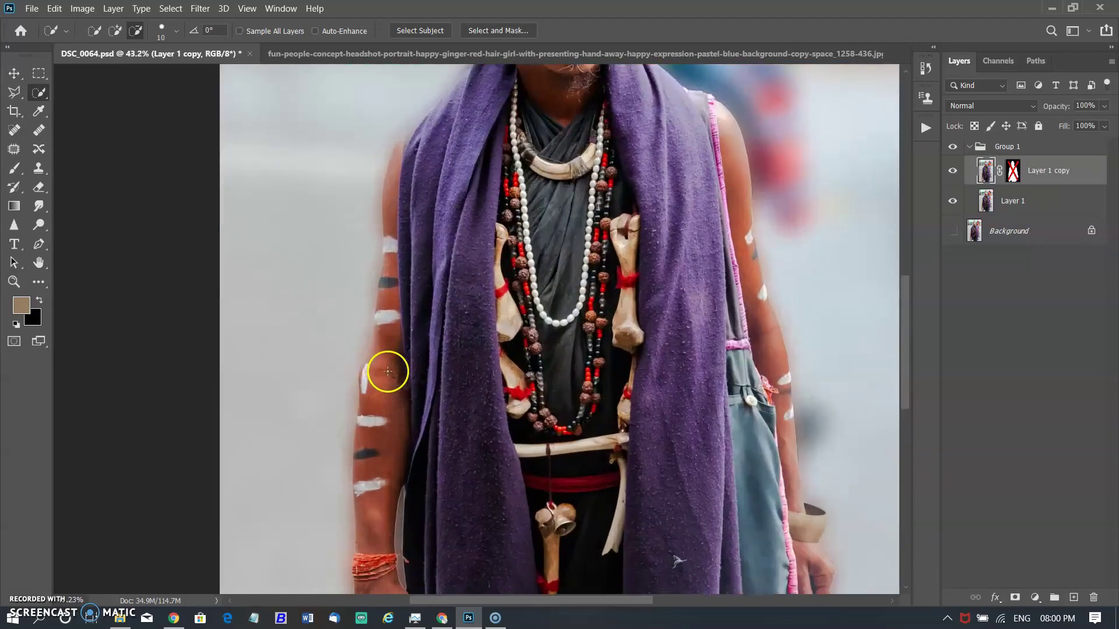
{"action": "scroll", "coordinate": [388, 372], "scroll_direction": "up", "scroll_amount": 2}
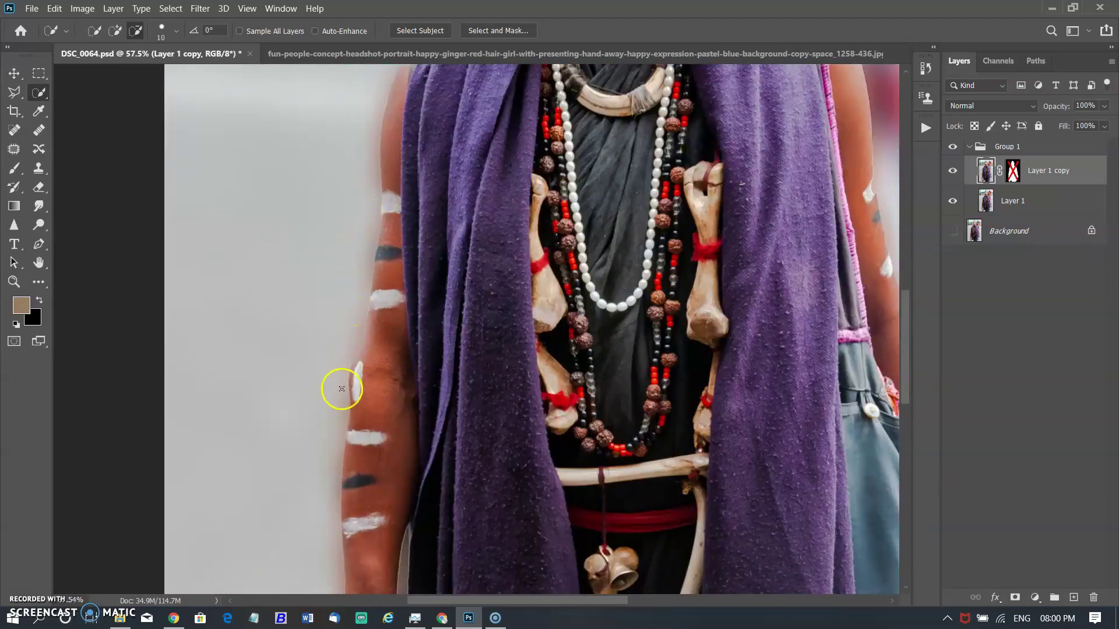
{"action": "key", "text": "ctrl+0"}
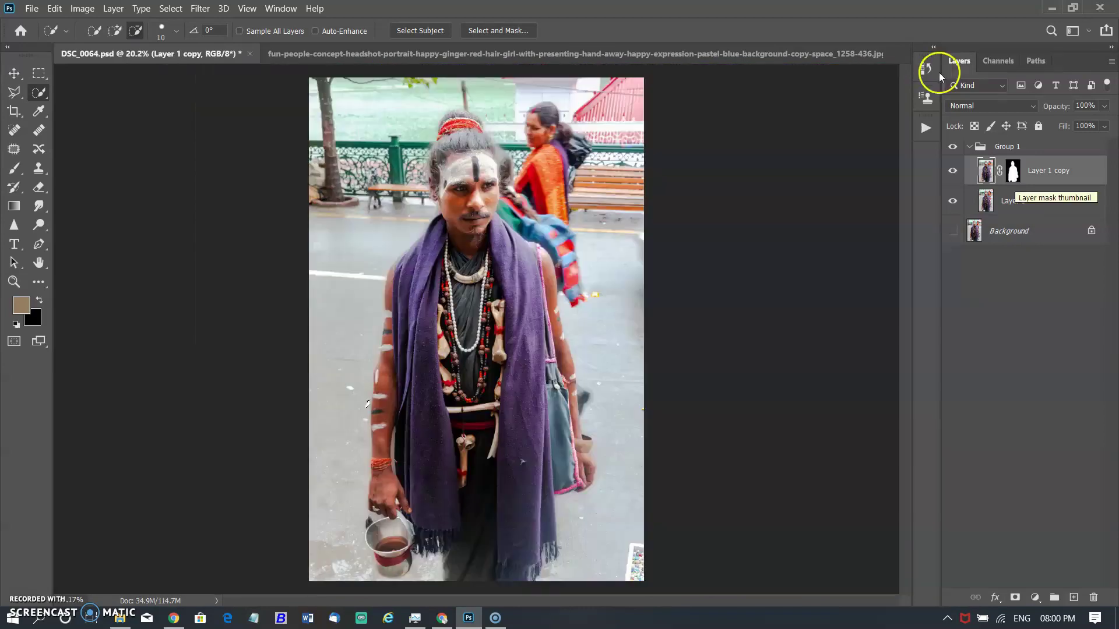
{"action": "left_click", "coordinate": [925, 67]}
{"action": "left_click", "coordinate": [822, 120]}
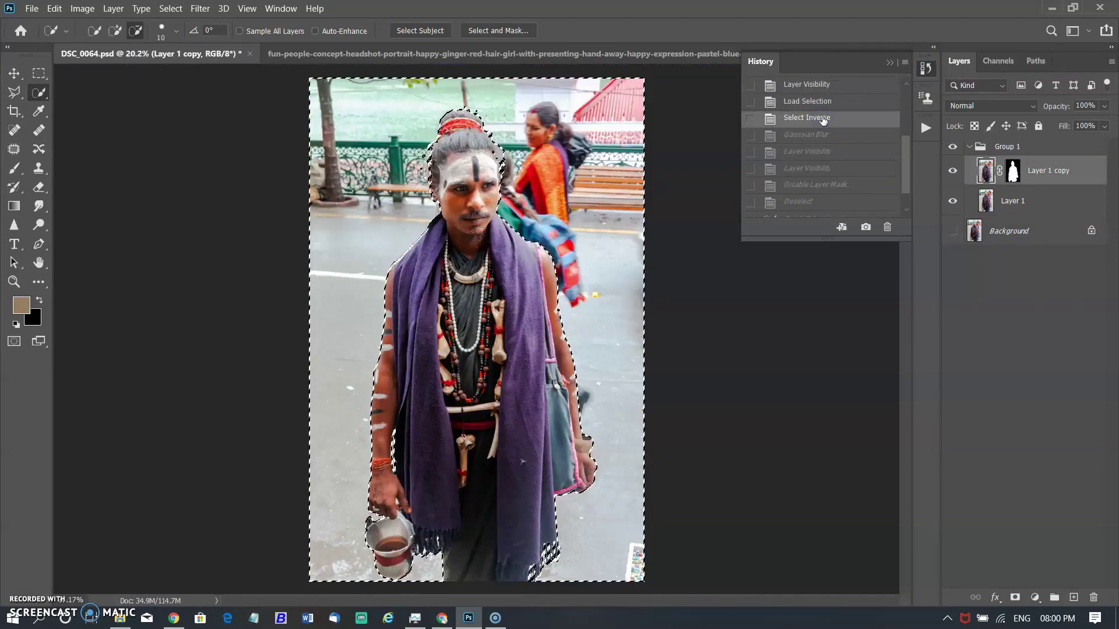
{"action": "key", "text": "ctrl+d"}
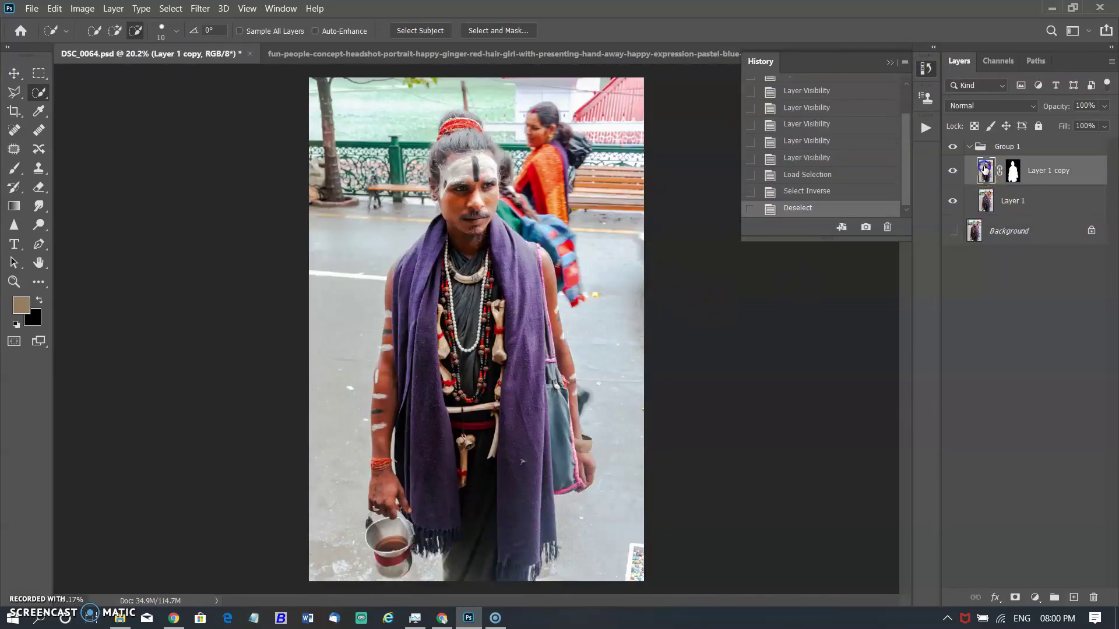
Step: Set up a radius 48 Lens Blur using the inverted layer mask as the depth map
{"action": "left_click", "coordinate": [201, 9]}
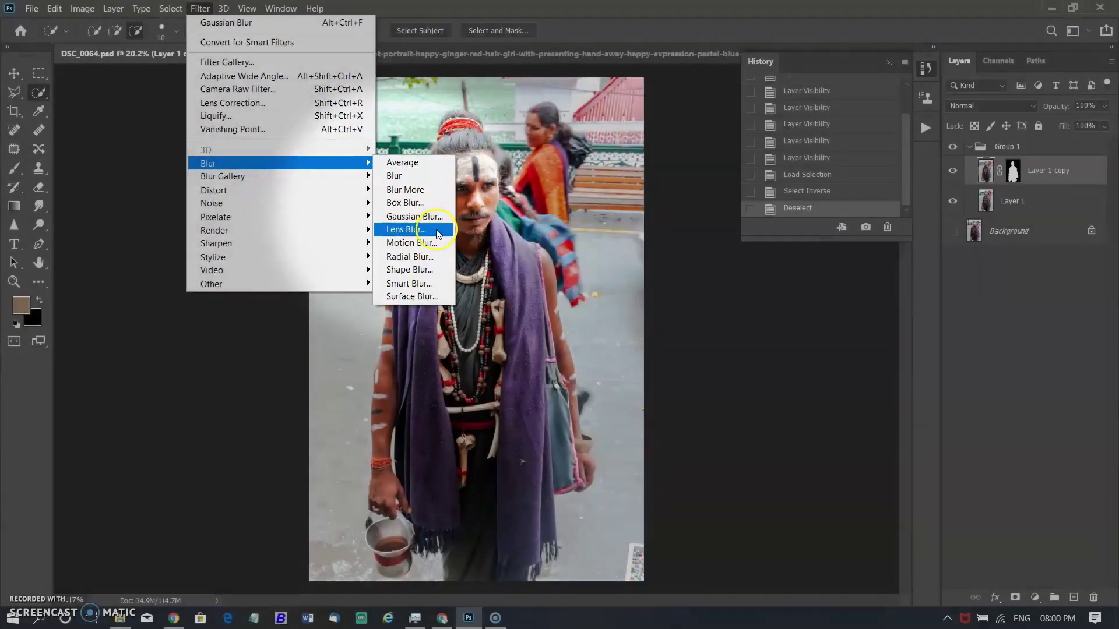
{"action": "mouse_move", "coordinate": [209, 163]}
{"action": "left_click", "coordinate": [418, 232]}
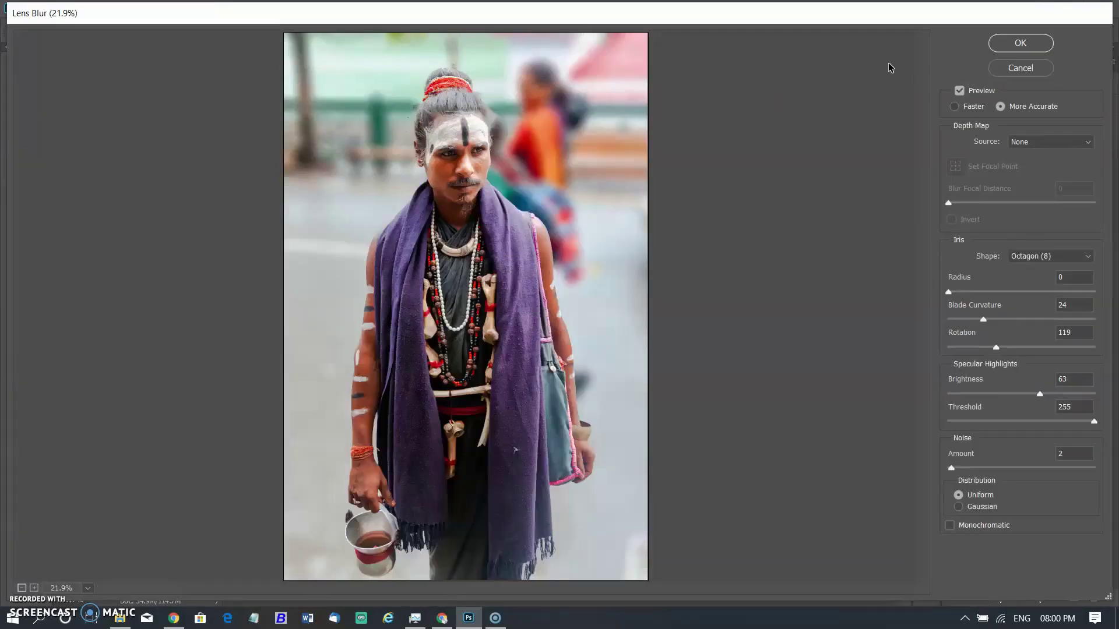
{"action": "left_click", "coordinate": [1044, 141]}
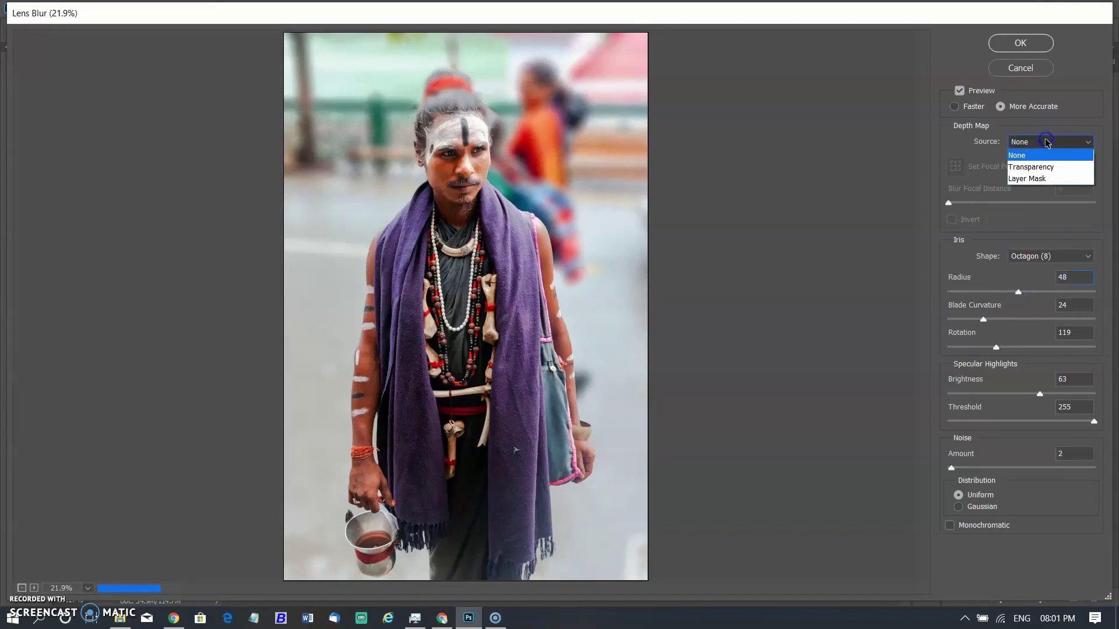
{"action": "left_click", "coordinate": [1039, 180]}
{"action": "left_click", "coordinate": [952, 219]}
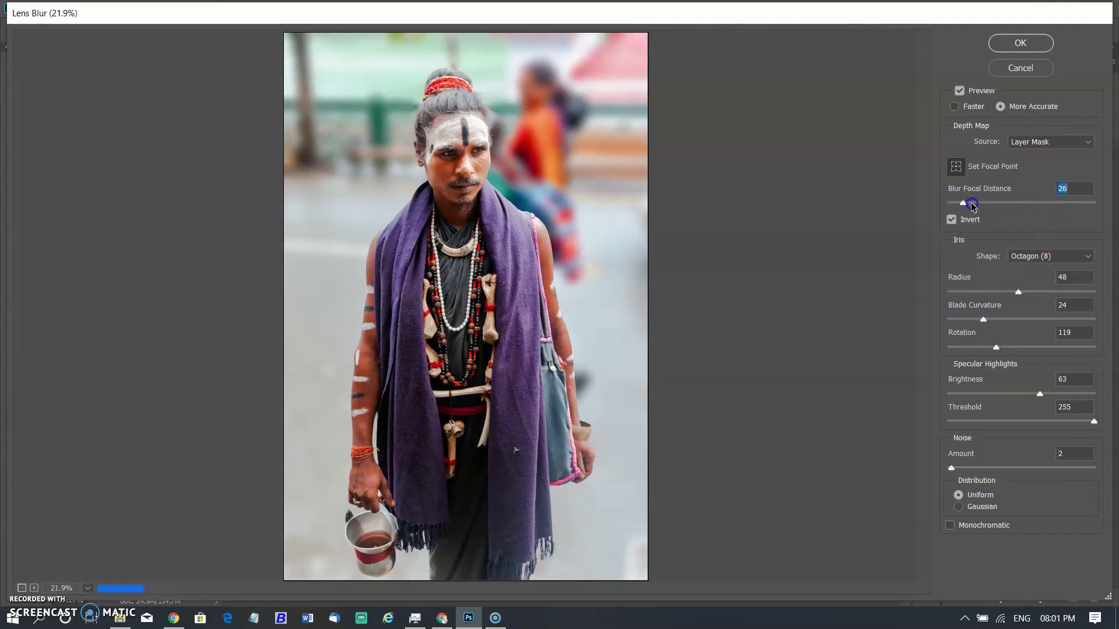
{"action": "left_click", "coordinate": [952, 219]}
{"action": "left_click", "coordinate": [952, 221]}
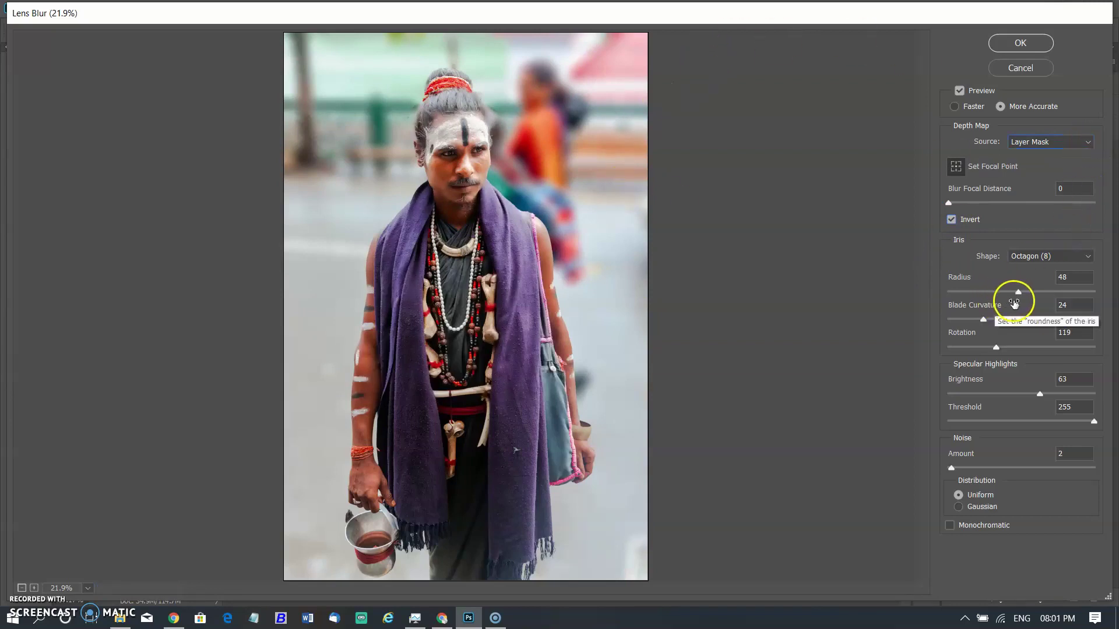
Step: Put the focal point back on the man at focal distance 255 and apply the Lens Blur
{"action": "left_click", "coordinate": [955, 166]}
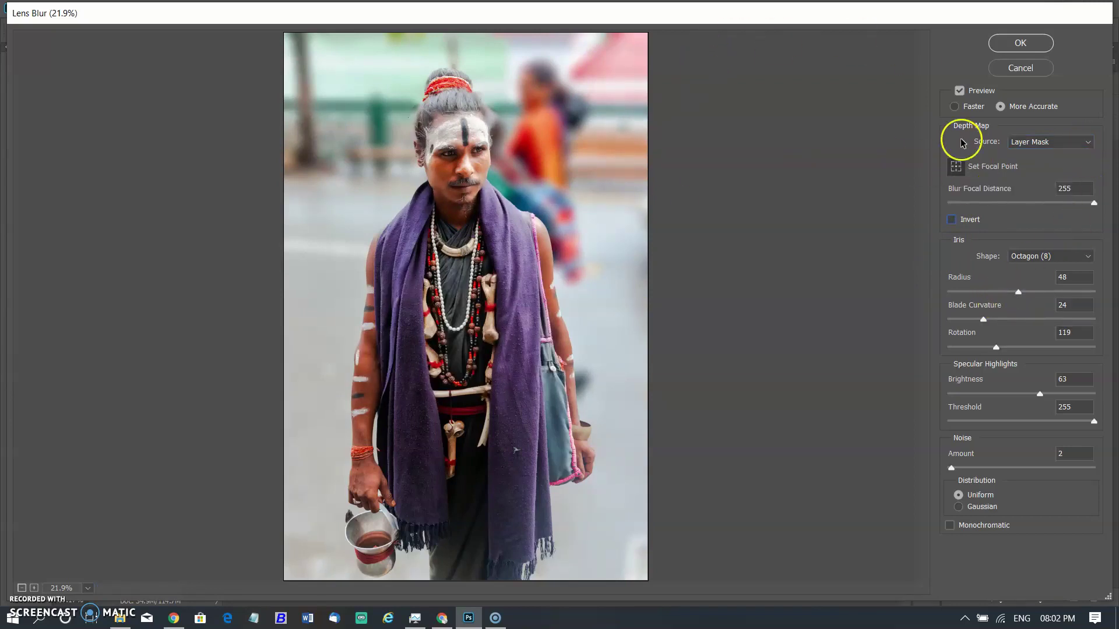
{"action": "left_click", "coordinate": [567, 146]}
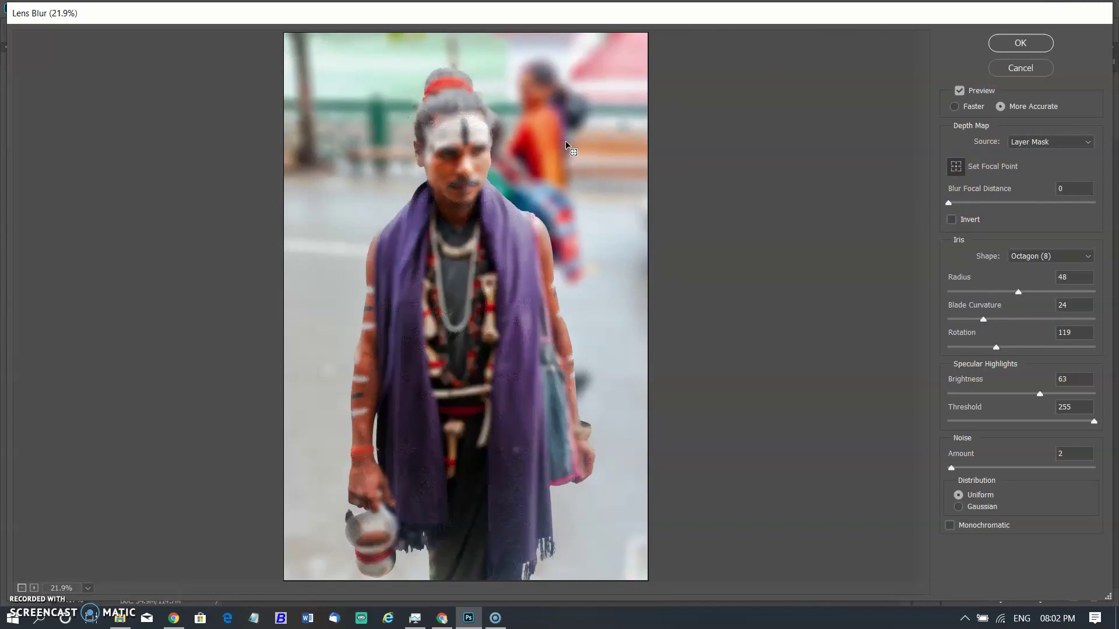
{"action": "left_click", "coordinate": [555, 276]}
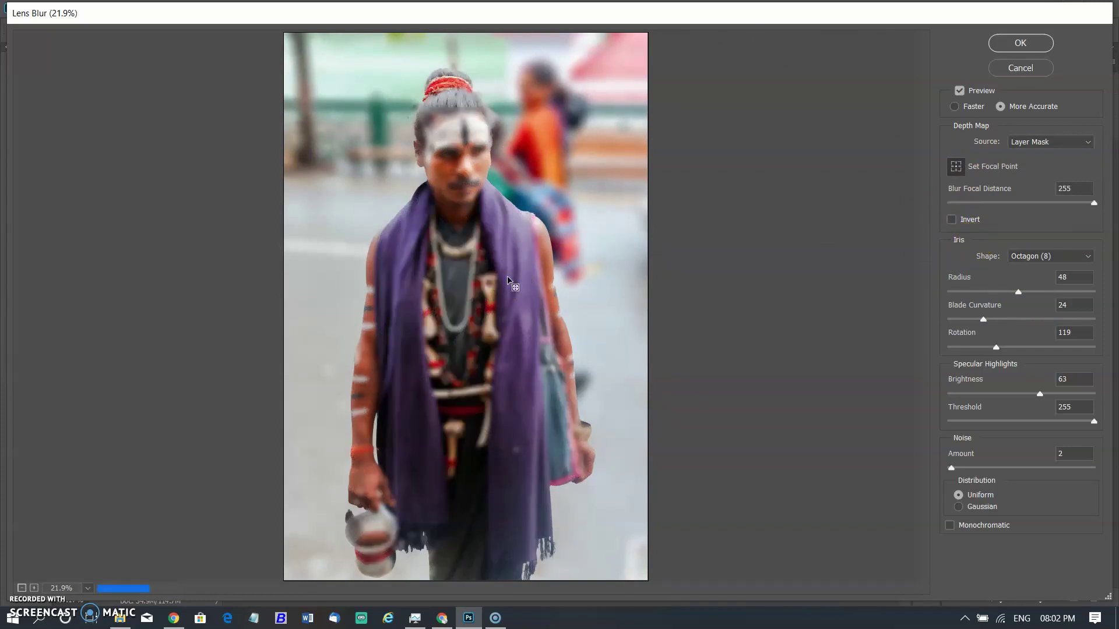
{"action": "key", "text": "Return"}
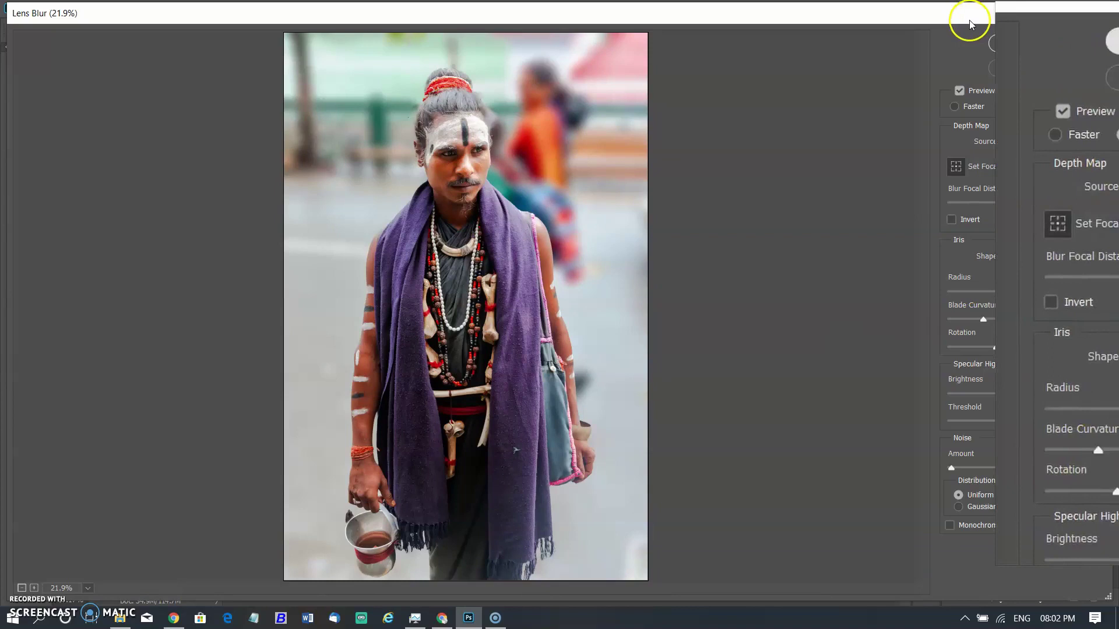
Step: Disable the Layer 1 copy mask to reveal the lens-blurred street behind the man
{"action": "right_click", "coordinate": [959, 227]}
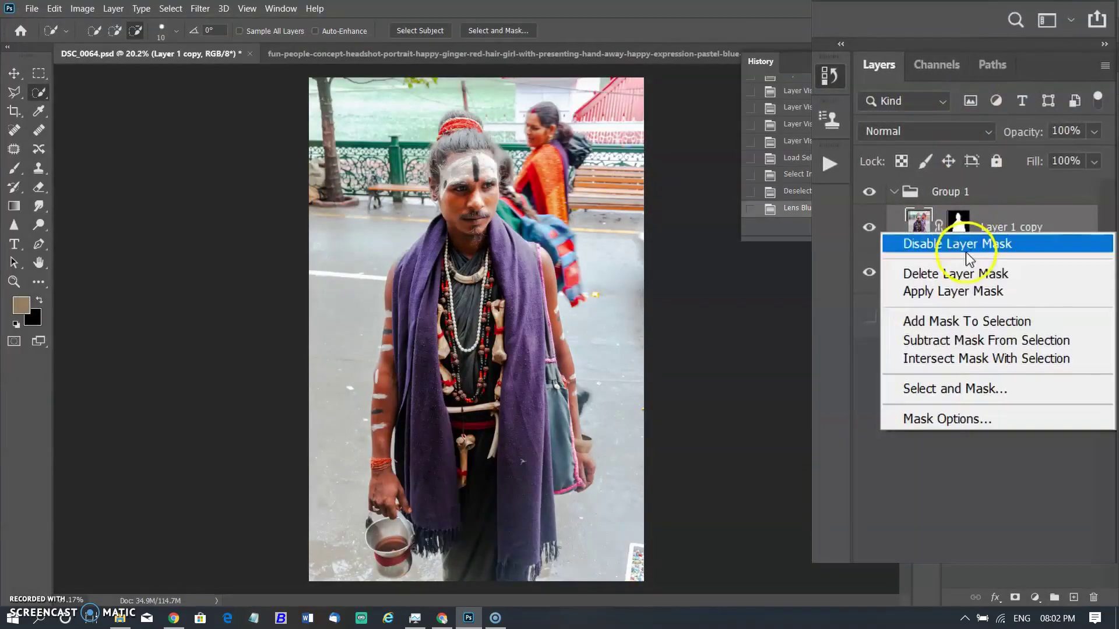
{"action": "left_click", "coordinate": [966, 243]}
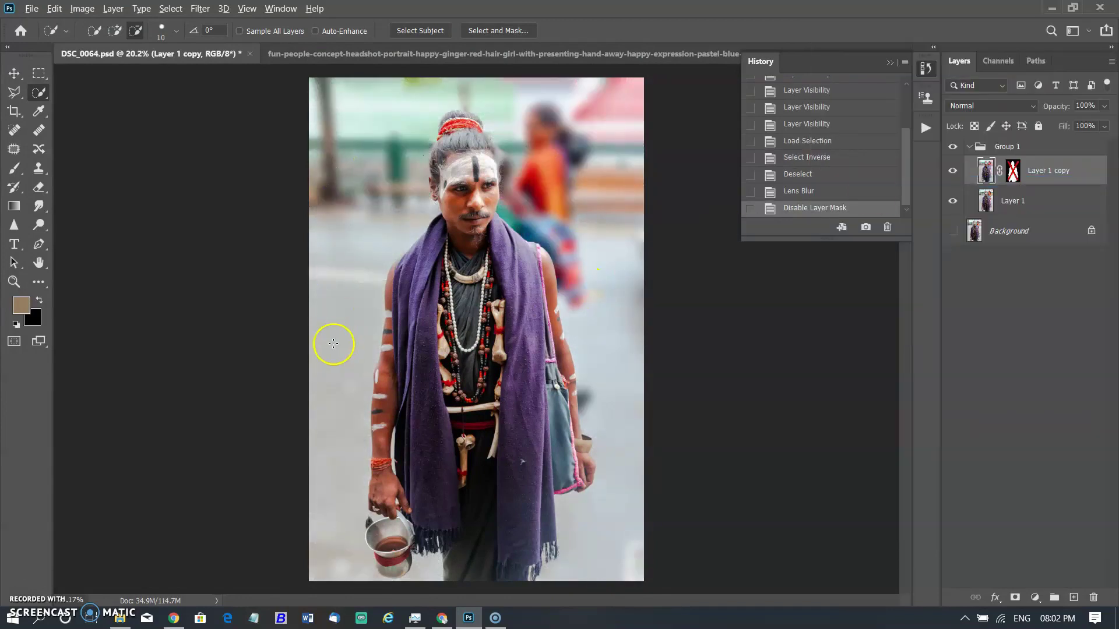
{"action": "scroll", "coordinate": [334, 344], "scroll_direction": "up", "scroll_amount": 2}
{"action": "scroll", "coordinate": [334, 343], "scroll_direction": "up", "scroll_amount": 2}
{"action": "scroll", "coordinate": [334, 343], "scroll_direction": "up", "scroll_amount": 2}
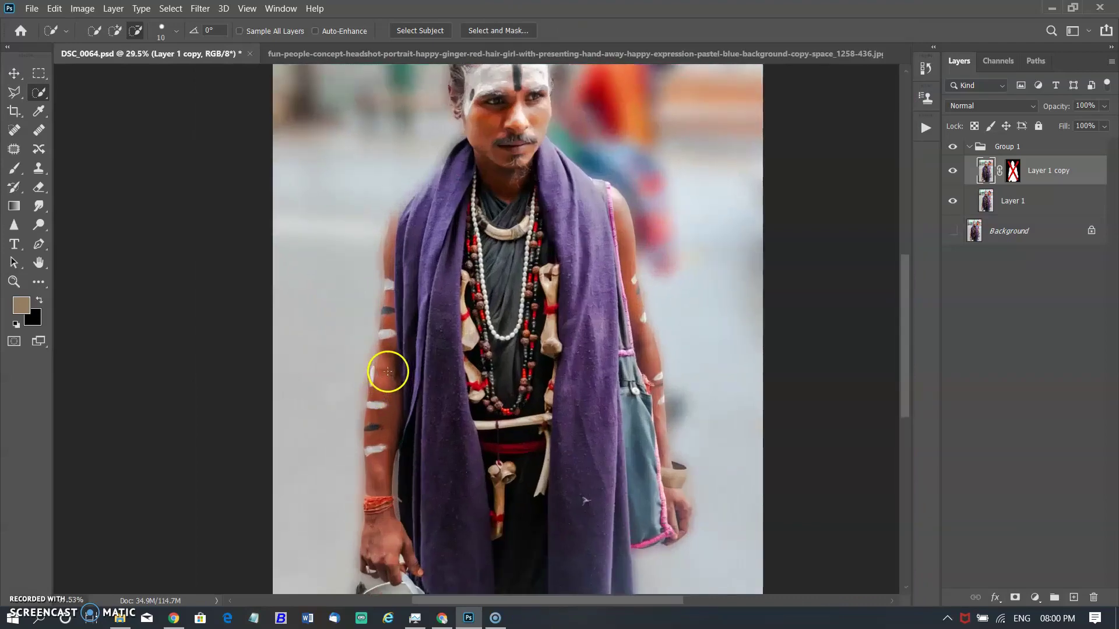
{"action": "scroll", "coordinate": [387, 371], "scroll_direction": "up", "scroll_amount": 1}
{"action": "scroll", "coordinate": [387, 370], "scroll_direction": "up", "scroll_amount": 1}
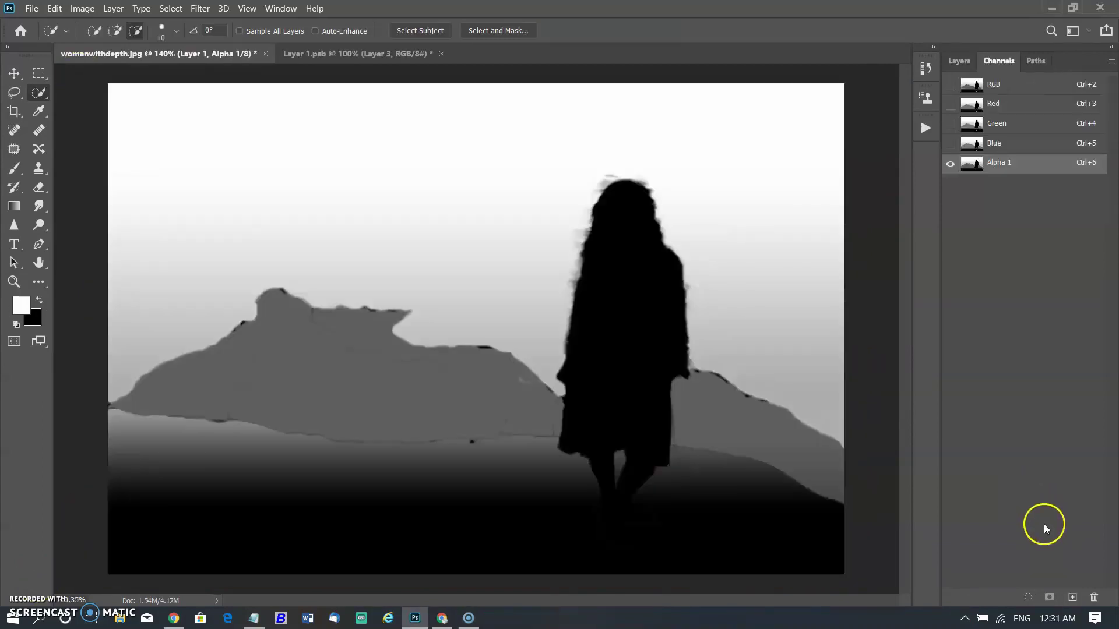
Step: Run Lens Blur with Alpha 1 as the Depth Map Source and Blur Focal Distance 138
{"action": "left_click", "coordinate": [957, 92]}
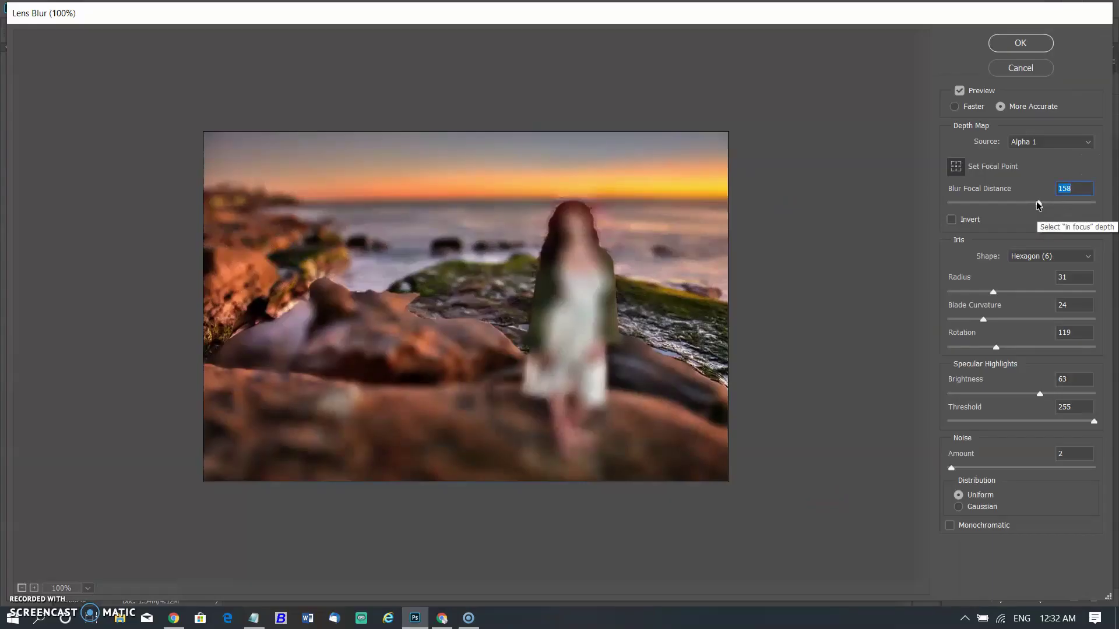
{"action": "left_click", "coordinate": [1050, 142]}
{"action": "left_click", "coordinate": [1037, 189]}
{"action": "left_click_drag", "start_coordinate": [1037, 210], "coordinate": [1026, 208]}
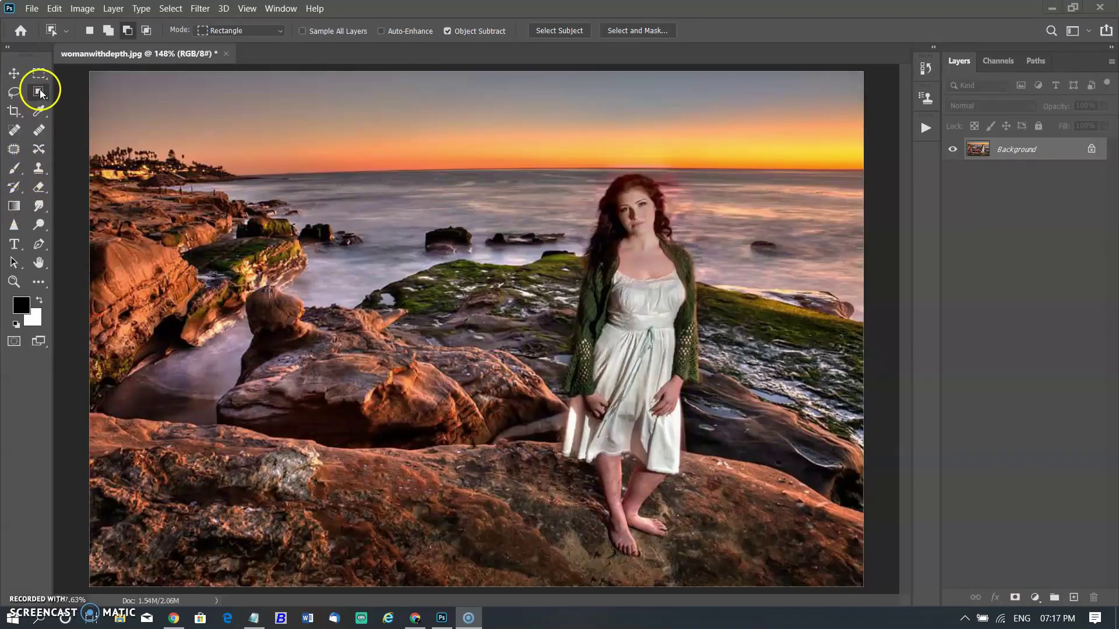
Step: Select the woman with Object Selection, accept it in Select and Mask, and add a new layer
{"action": "left_click_drag", "start_coordinate": [546, 170], "coordinate": [737, 560]}
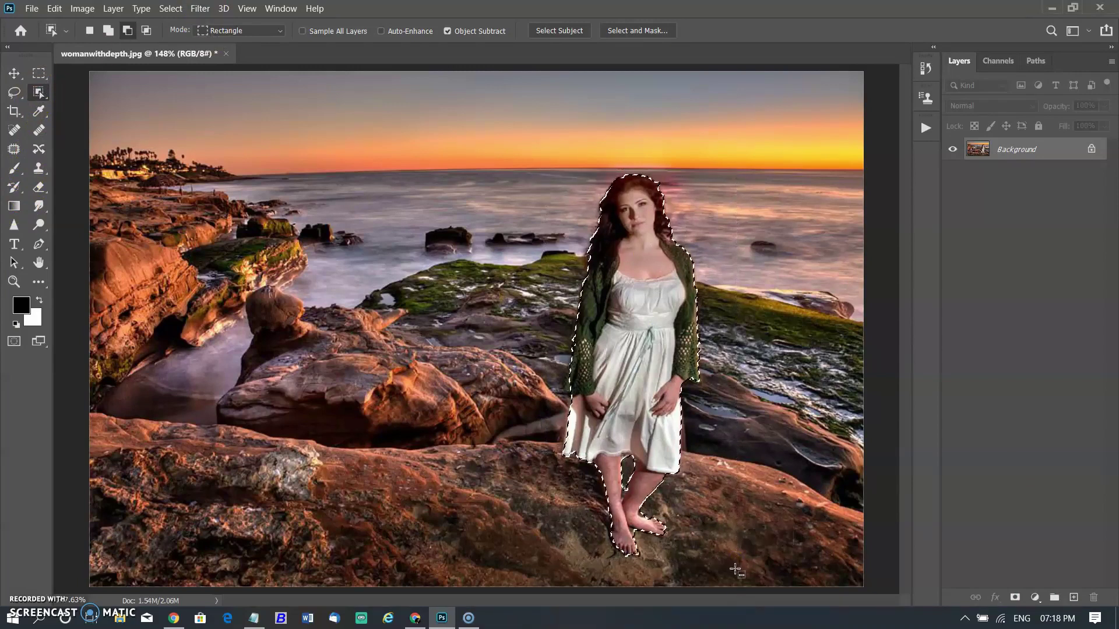
{"action": "left_click", "coordinate": [651, 32]}
{"action": "left_click", "coordinate": [1032, 585]}
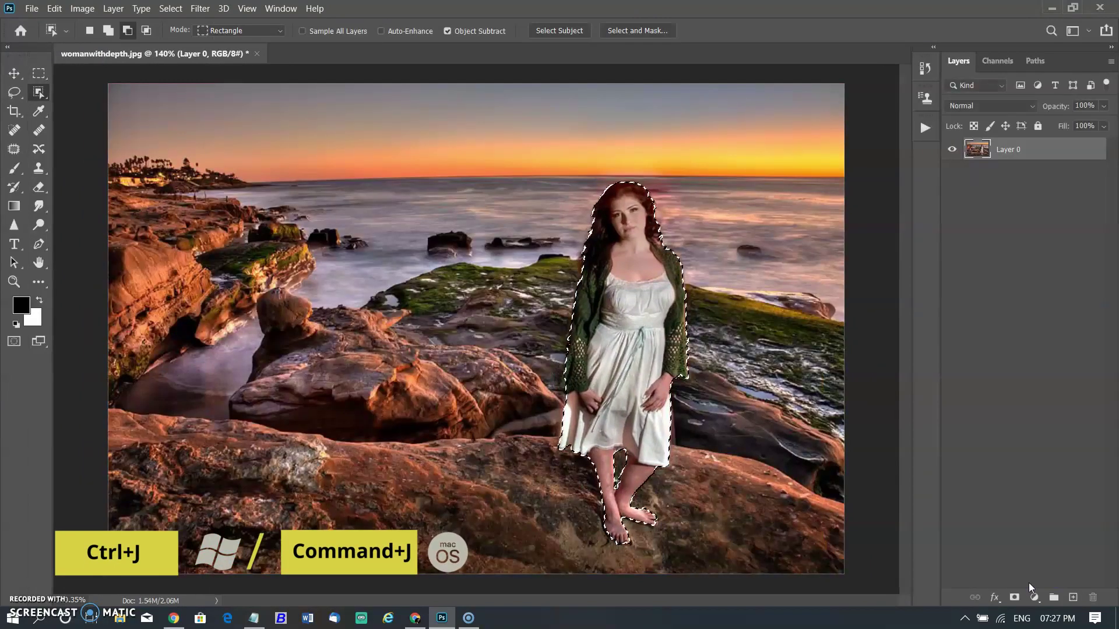
{"action": "left_click", "coordinate": [1072, 598]}
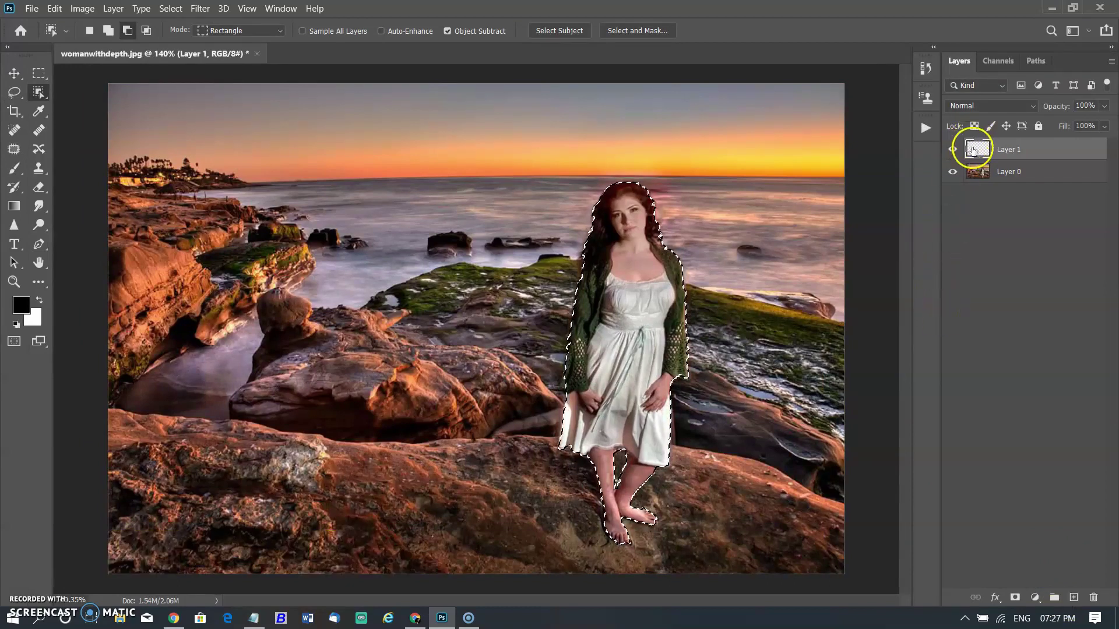
Step: Fill the woman's selection black on Layer 1 and lasso the lower foreground rocks
{"action": "left_click", "coordinate": [974, 150]}
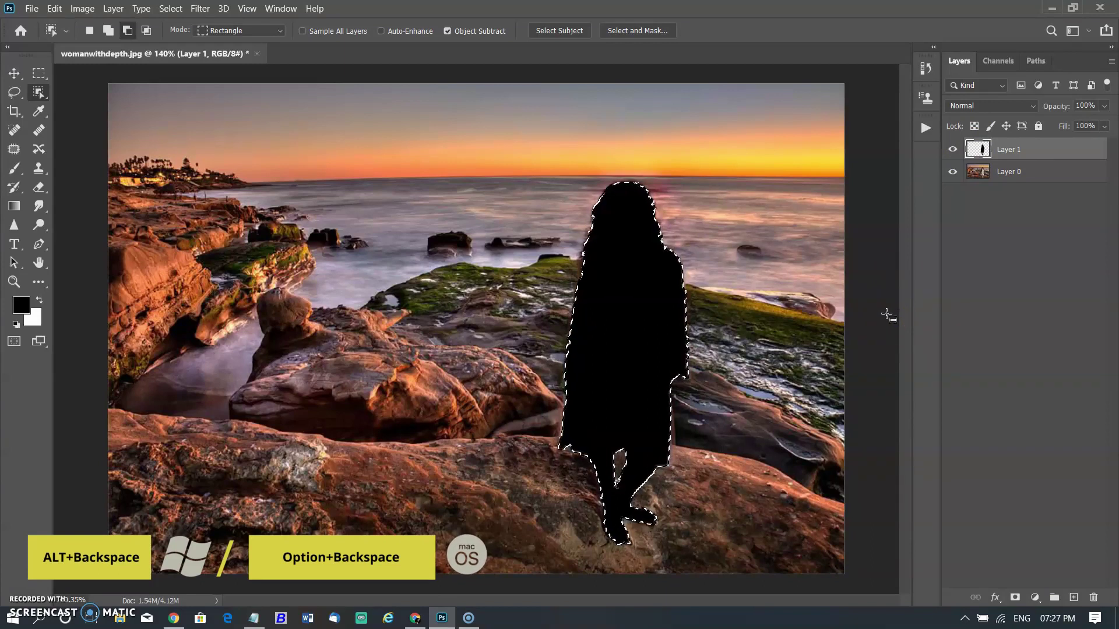
{"action": "left_click", "coordinate": [1047, 173]}
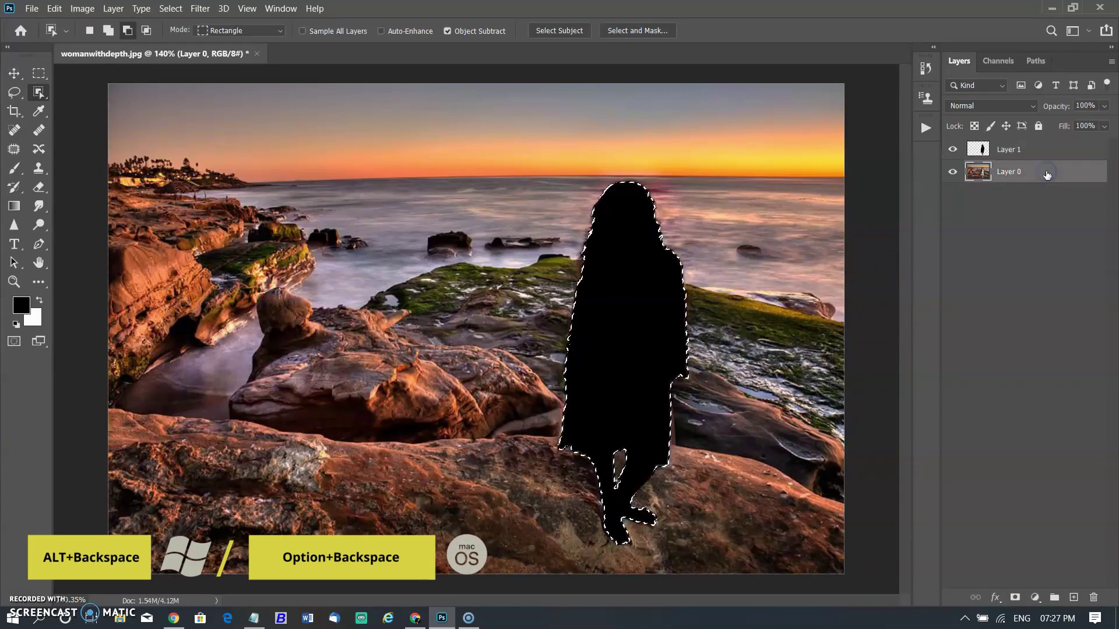
{"action": "left_click", "coordinate": [979, 150]}
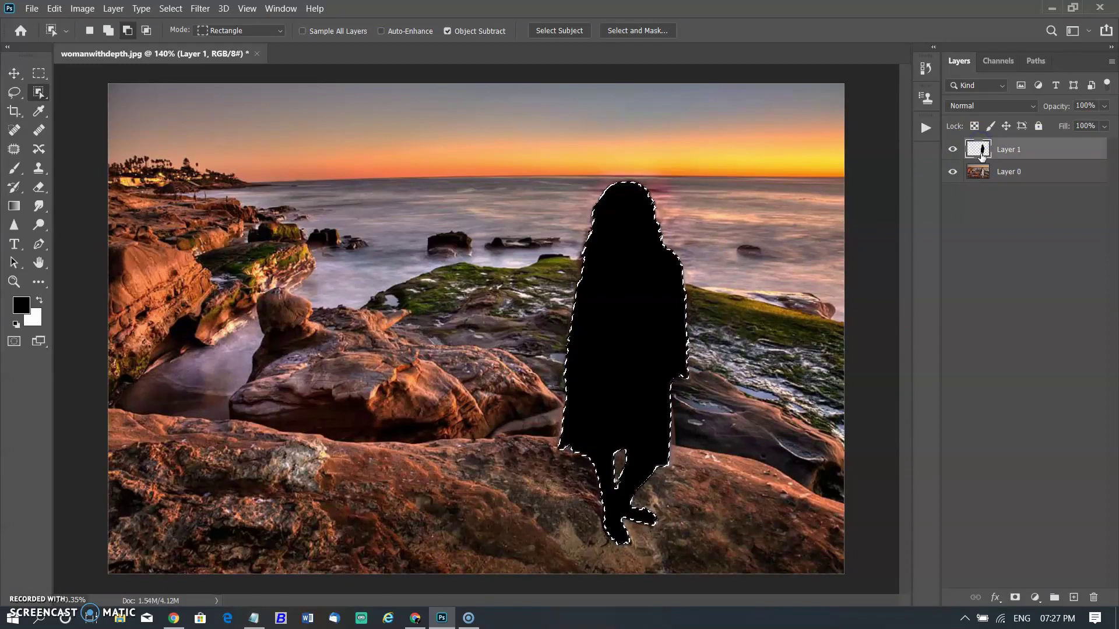
{"action": "left_click_drag", "start_coordinate": [588, 469], "coordinate": [87, 437]}
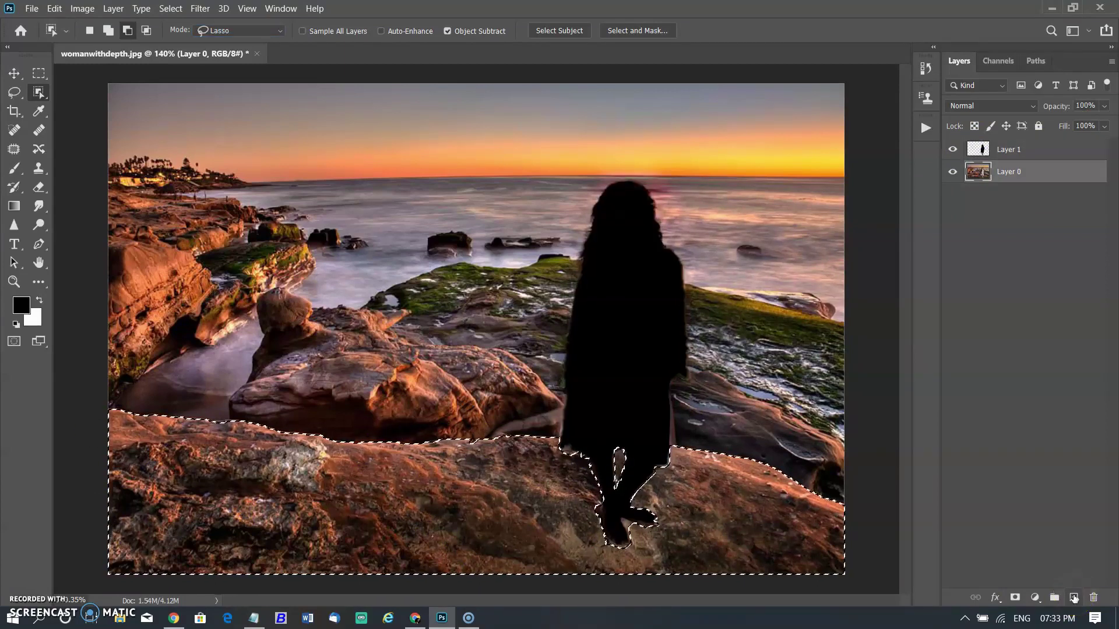
Step: Fill the foreground rocks with dark grey on a new layer and deselect
{"action": "left_click", "coordinate": [1073, 598]}
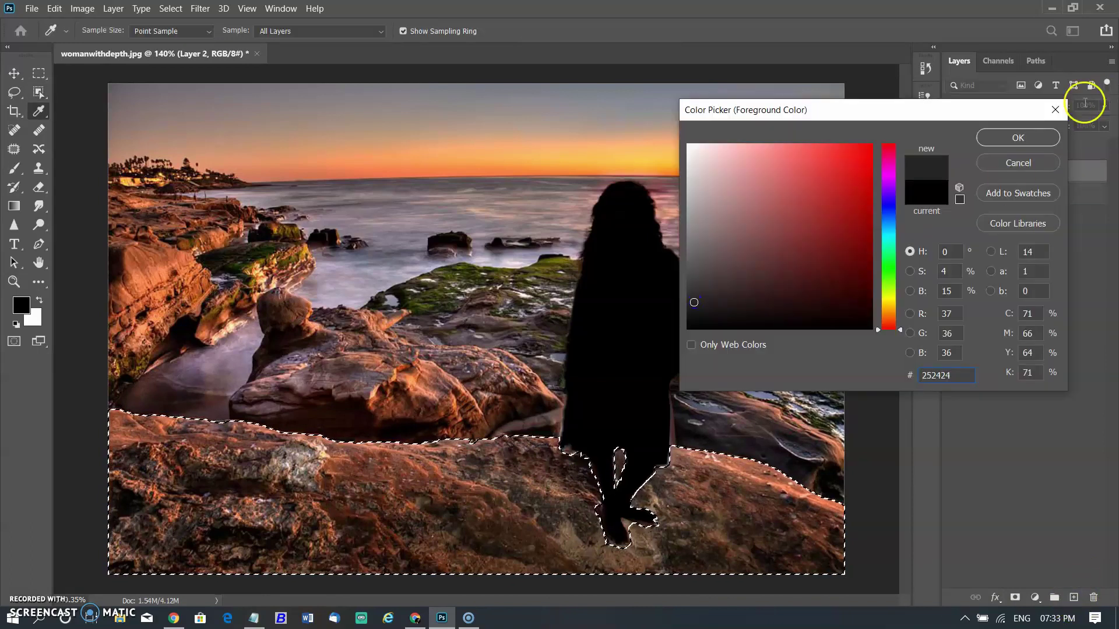
{"action": "left_click", "coordinate": [1019, 137]}
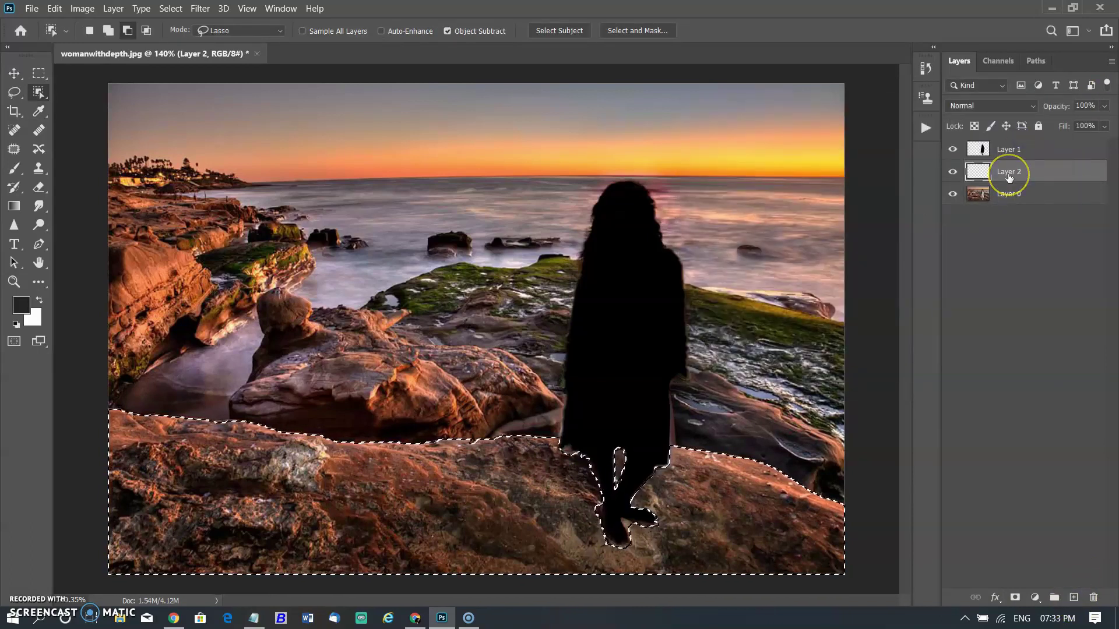
{"action": "key", "text": "alt+BackSpace"}
{"action": "key", "text": "ctrl+d"}
{"action": "left_click", "coordinate": [1009, 193]}
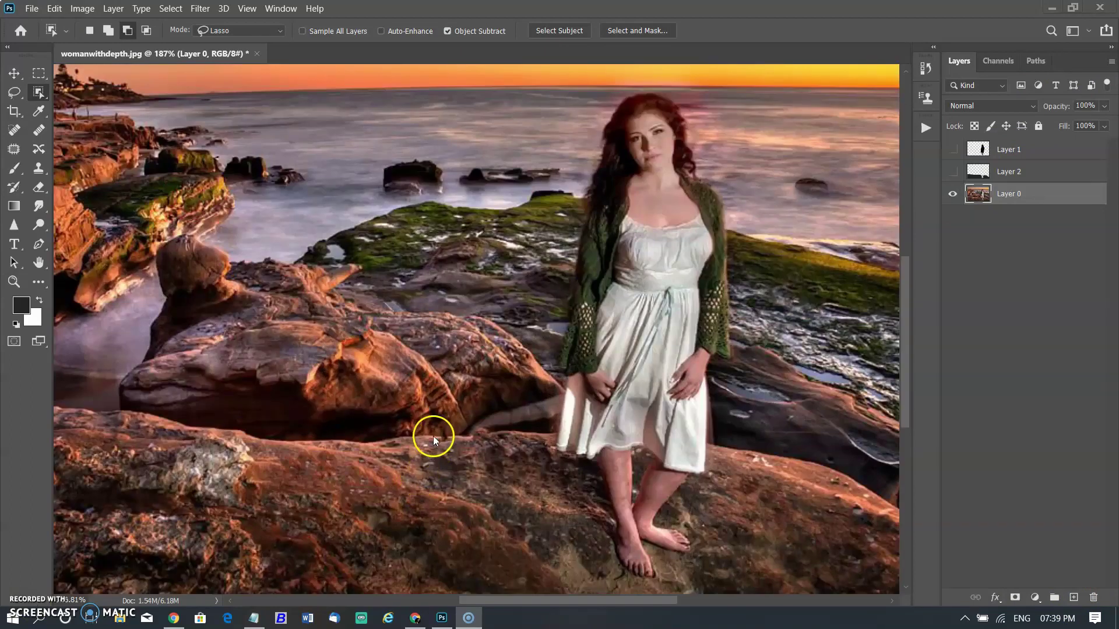
Step: Select the middle rocks and fill them medium grey on another new layer
{"action": "left_click", "coordinate": [428, 404]}
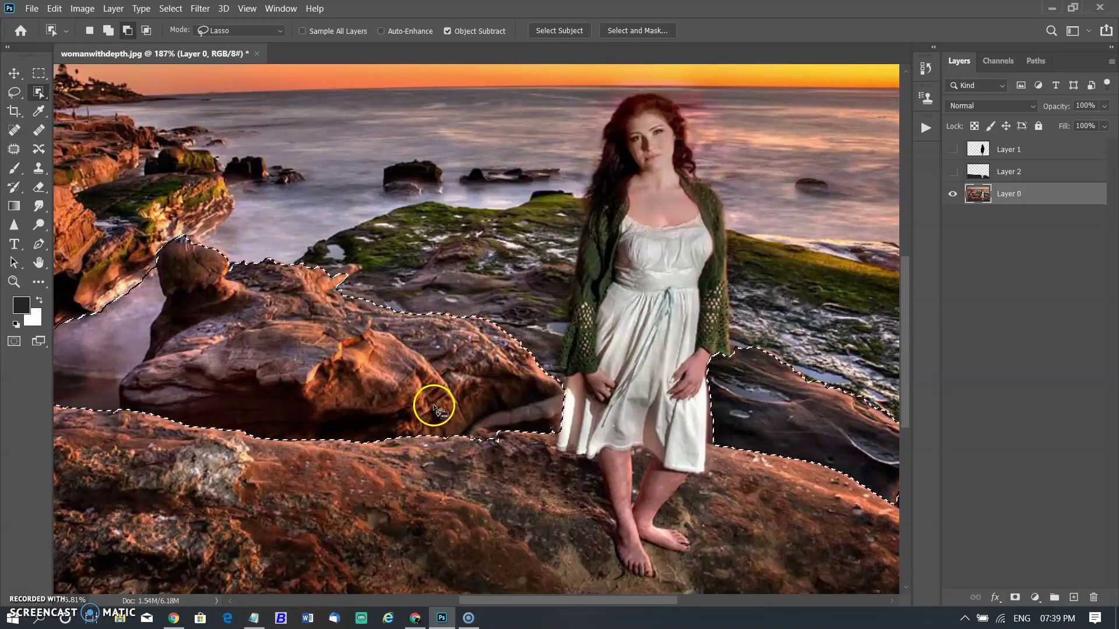
{"action": "scroll", "coordinate": [519, 449], "scroll_direction": "down", "scroll_amount": 1}
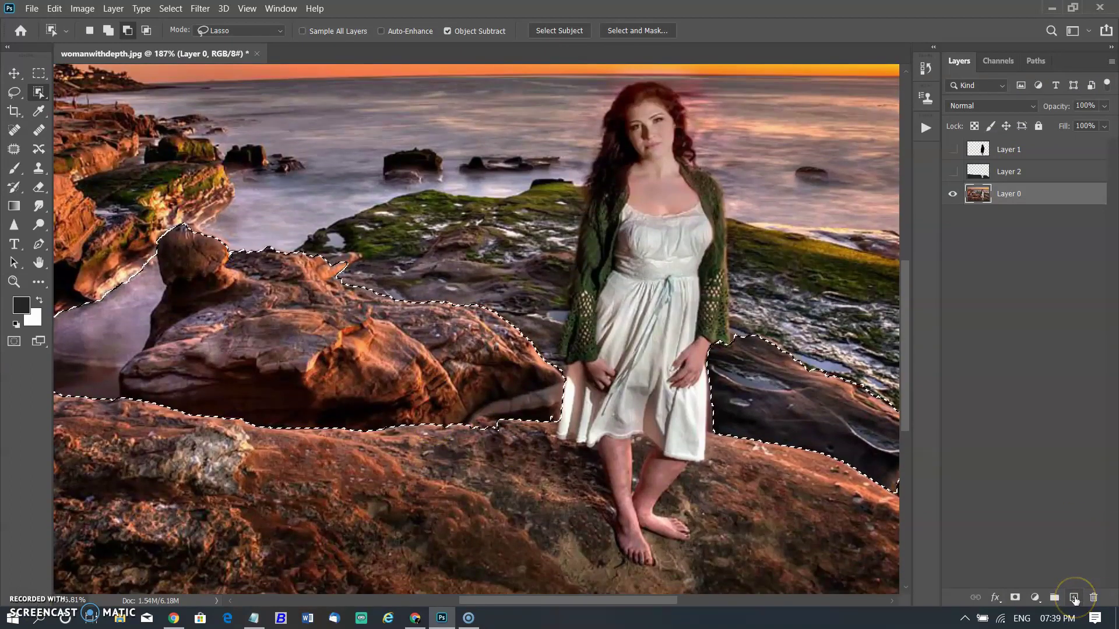
{"action": "left_click", "coordinate": [1077, 600]}
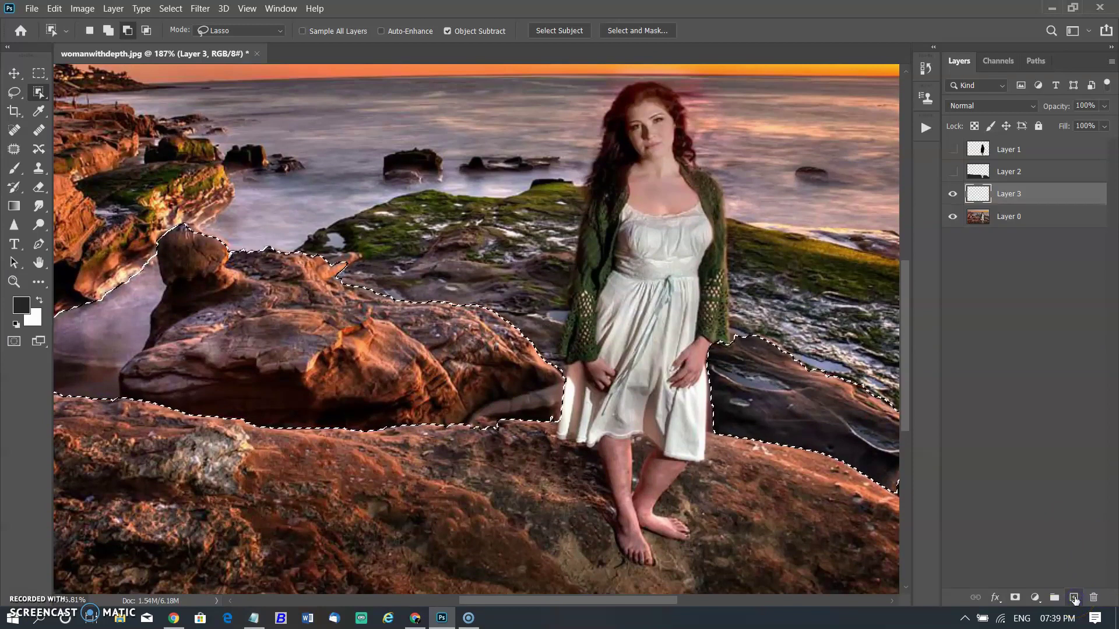
{"action": "left_click", "coordinate": [22, 304]}
{"action": "left_click", "coordinate": [85, 304]}
{"action": "left_click", "coordinate": [1046, 131]}
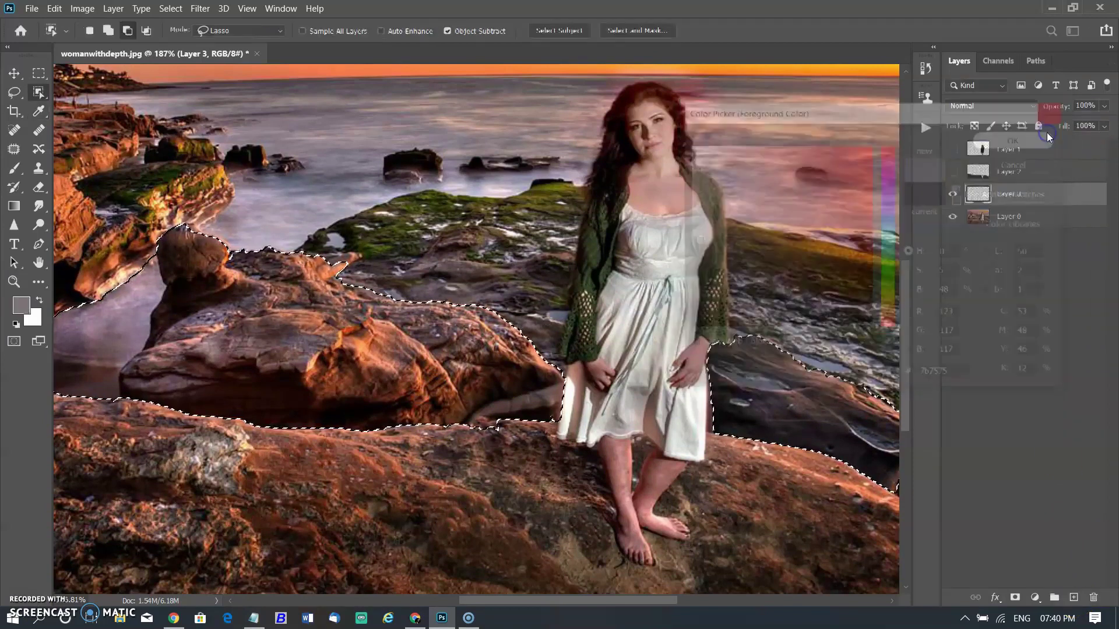
{"action": "key", "text": "alt+BackSpace"}
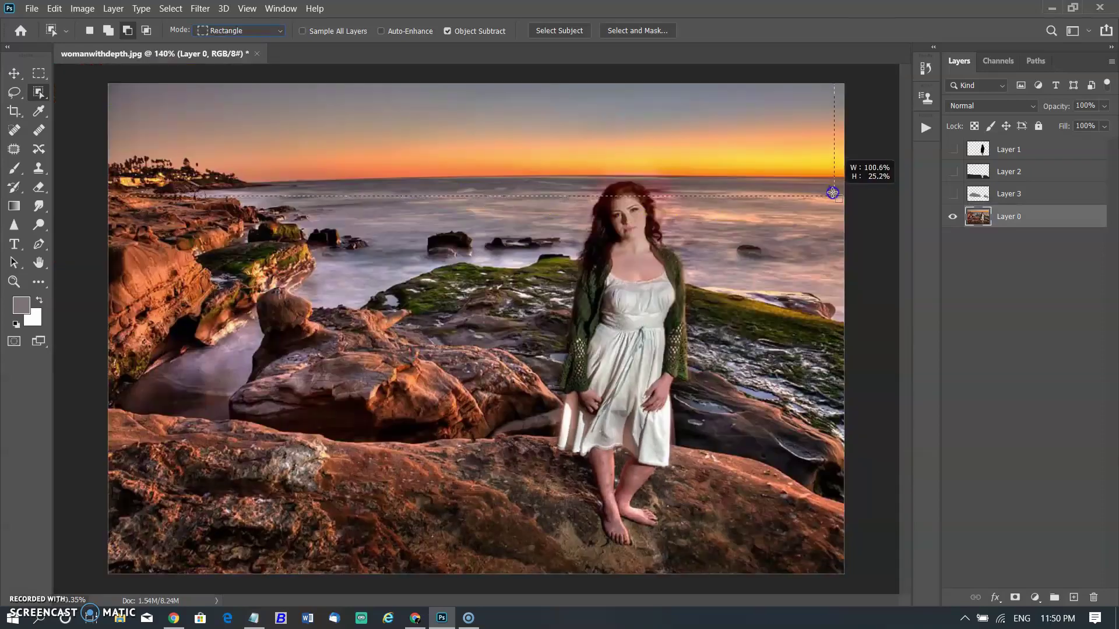
Step: Select the sea and sky area for the white fill and toggle layer visibility
{"action": "left_click_drag", "start_coordinate": [832, 189], "coordinate": [825, 283]}
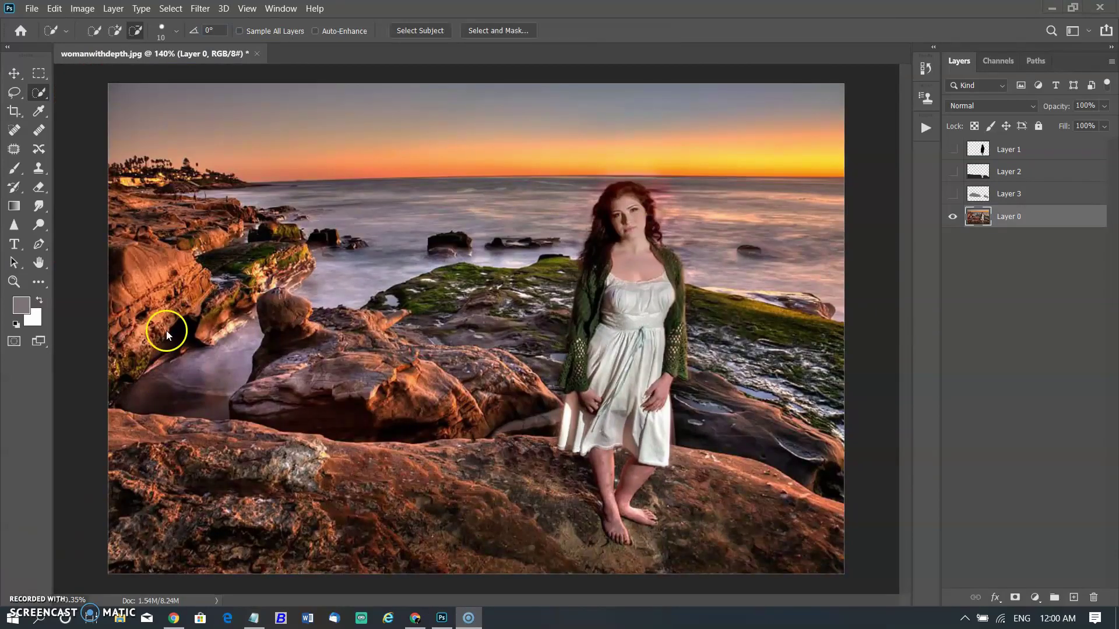
{"action": "left_click_drag", "start_coordinate": [166, 330], "coordinate": [603, 148]}
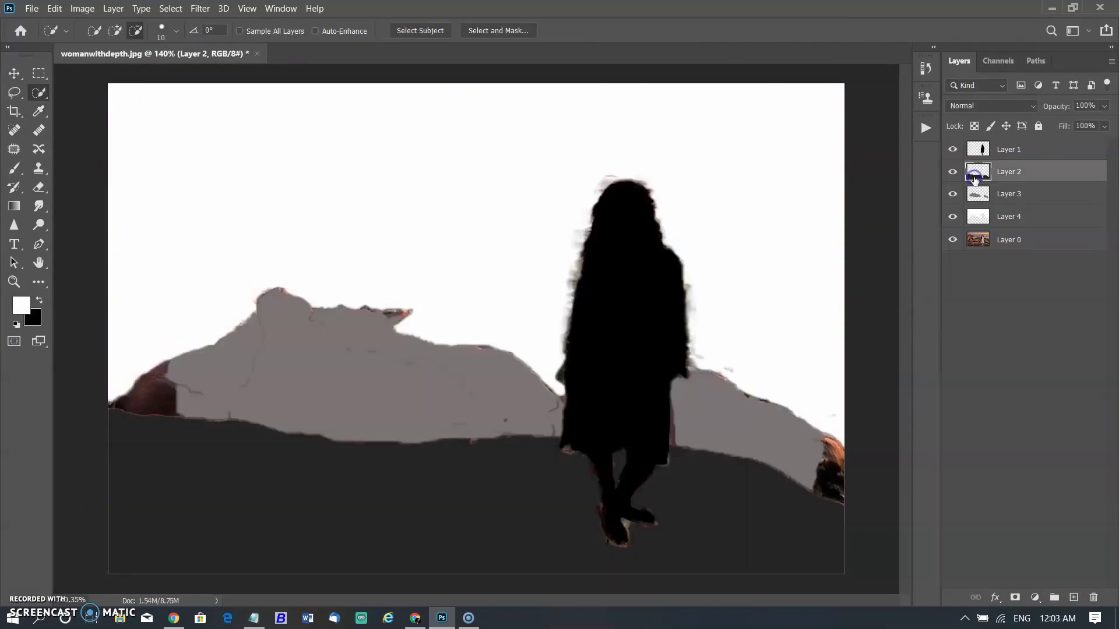
{"action": "left_click", "coordinate": [954, 152]}
{"action": "left_click", "coordinate": [955, 154]}
{"action": "left_click", "coordinate": [954, 153]}
{"action": "left_click", "coordinate": [955, 151]}
{"action": "left_click", "coordinate": [956, 153]}
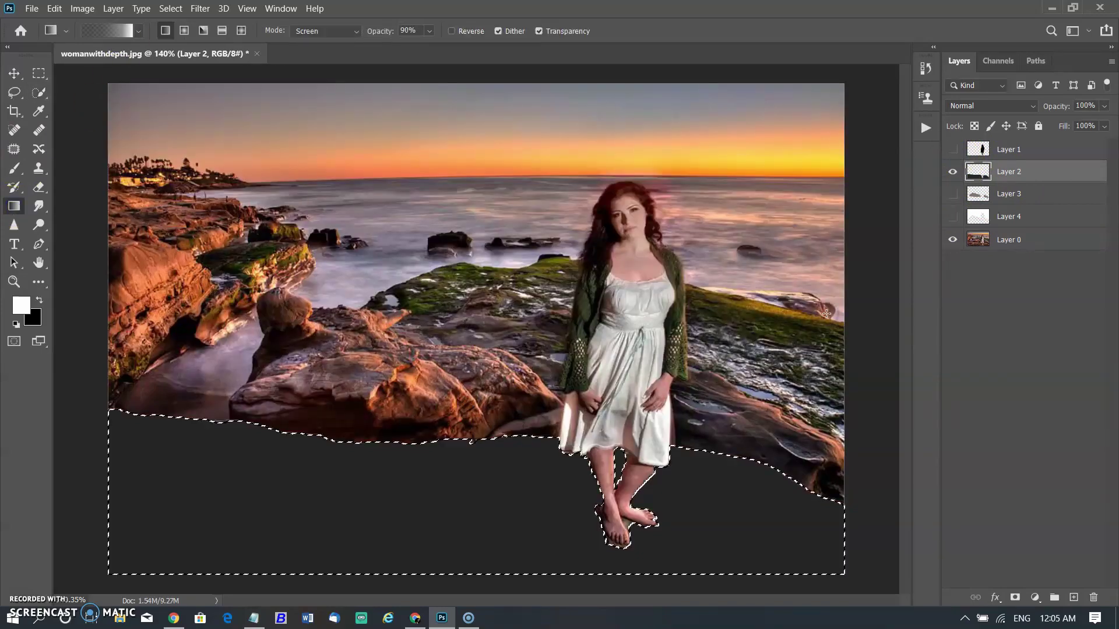
Step: Add a black-to-white Gradient Fill darkening the foreground rocks toward the bottom
{"action": "left_click", "coordinate": [1034, 597]}
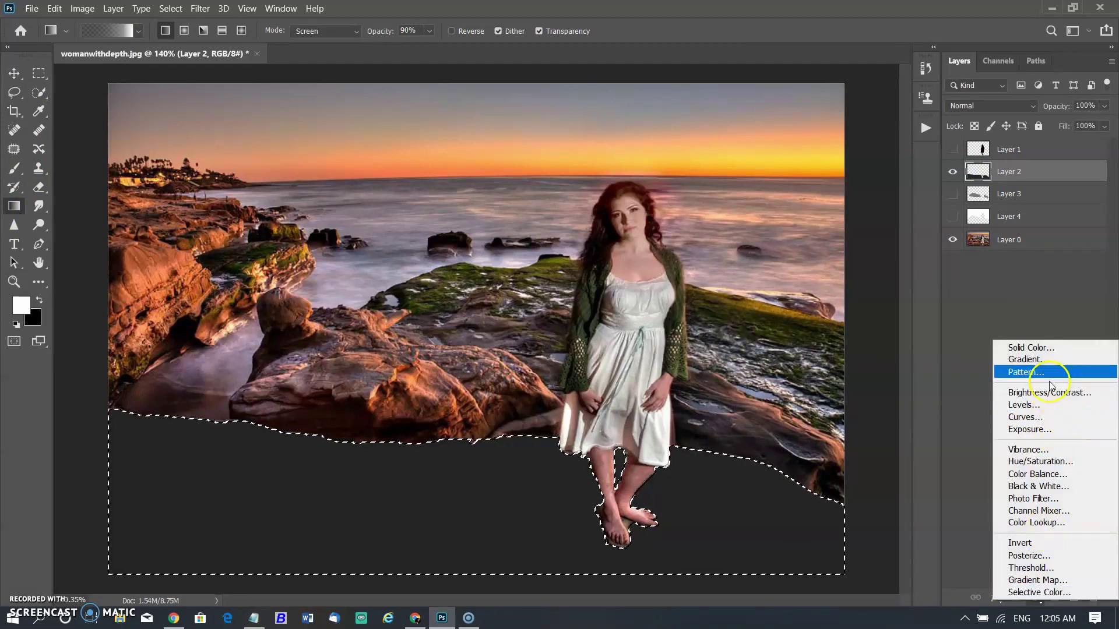
{"action": "left_click", "coordinate": [1026, 360]}
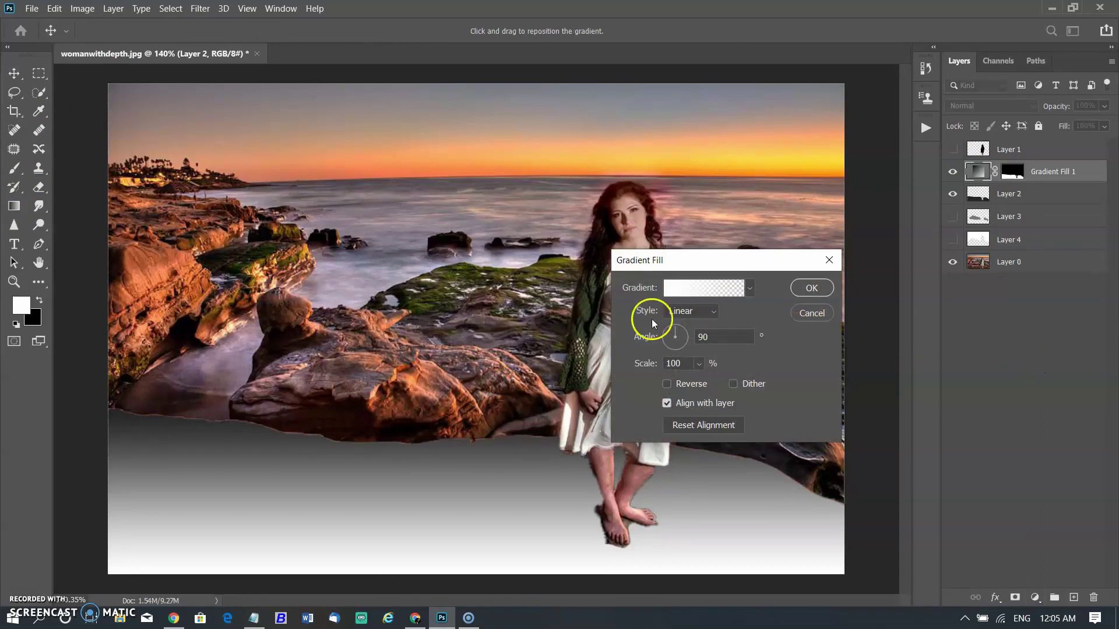
{"action": "left_click", "coordinate": [749, 289]}
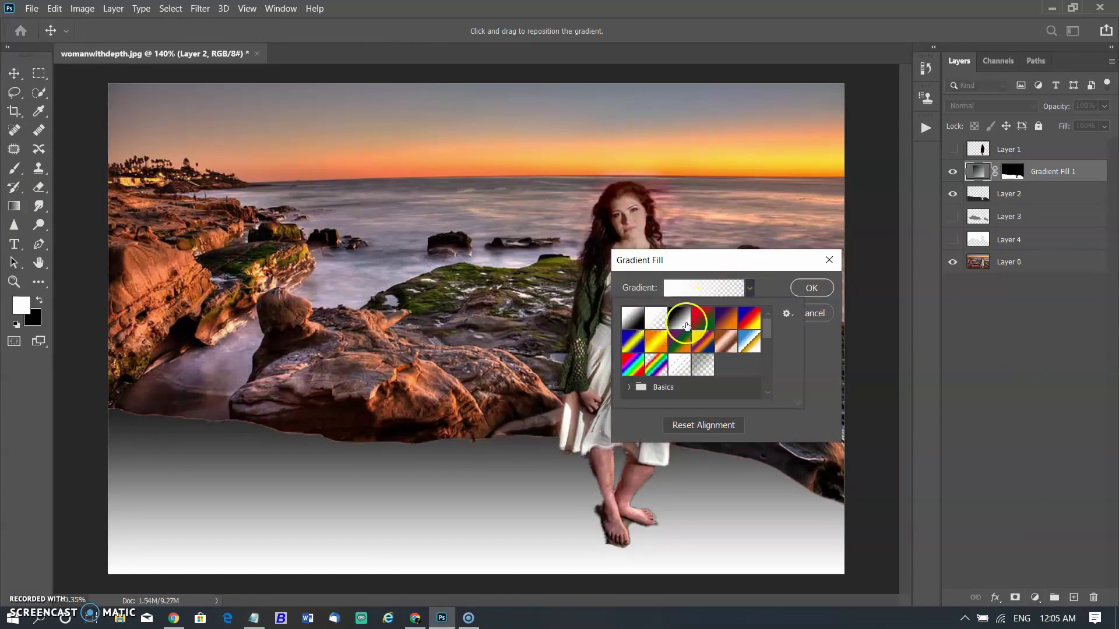
{"action": "left_click", "coordinate": [686, 324]}
{"action": "left_click_drag", "start_coordinate": [365, 542], "coordinate": [390, 489]}
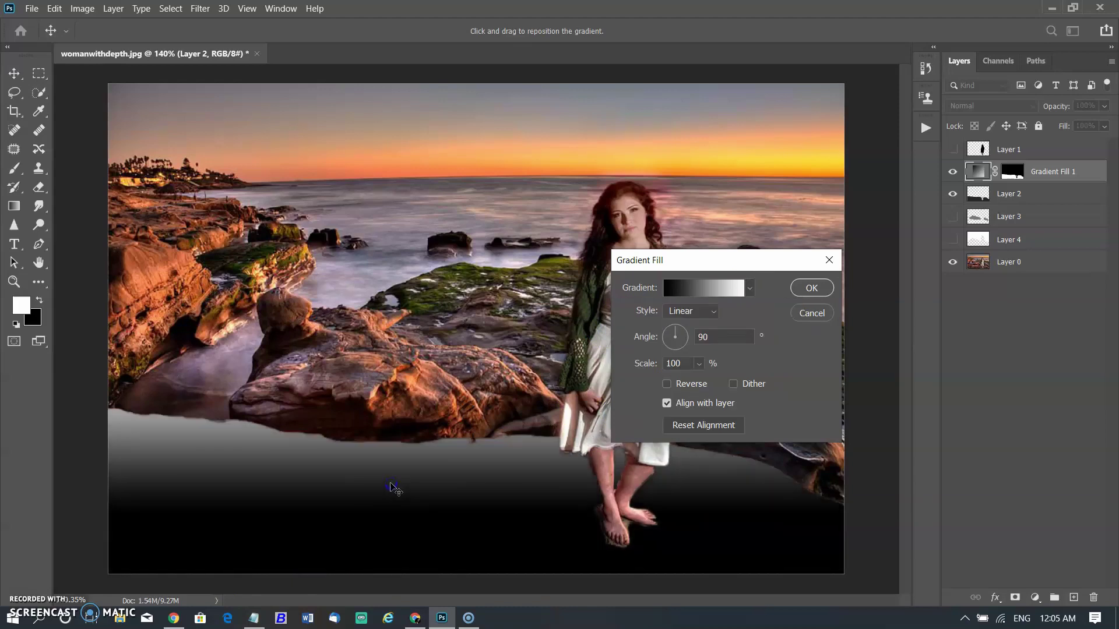
{"action": "left_click", "coordinate": [809, 288]}
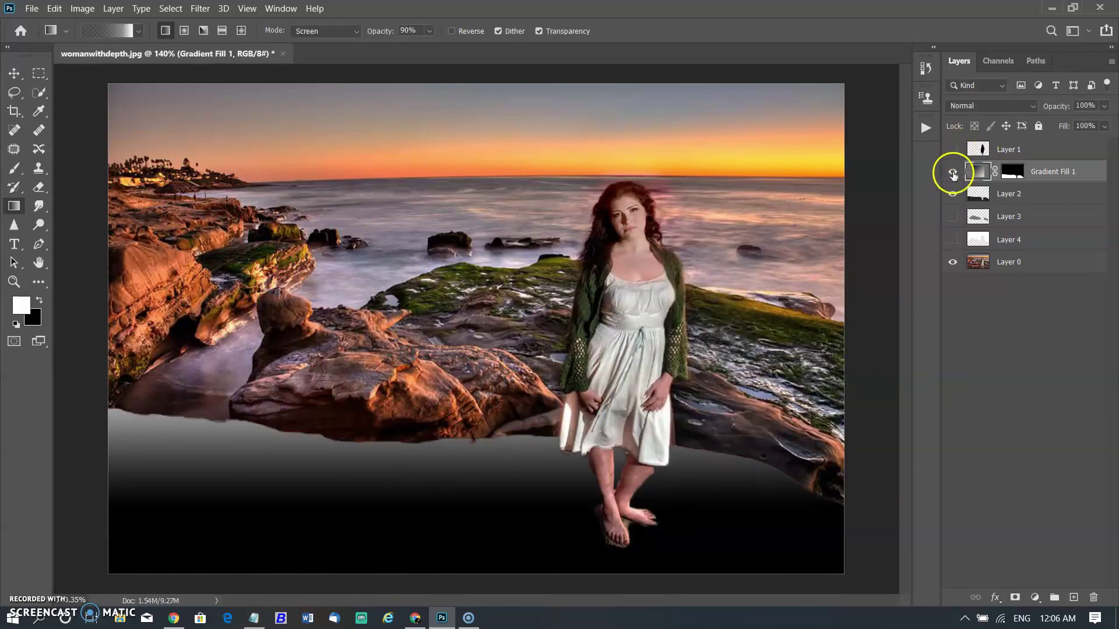
Step: Hide Gradient Fill 1, show Layer 3 and load its shape as a selection
{"action": "left_click", "coordinate": [953, 172]}
{"action": "left_click", "coordinate": [952, 215]}
{"action": "left_click", "coordinate": [977, 216], "text": "ctrl"}
{"action": "left_click", "coordinate": [1035, 596]}
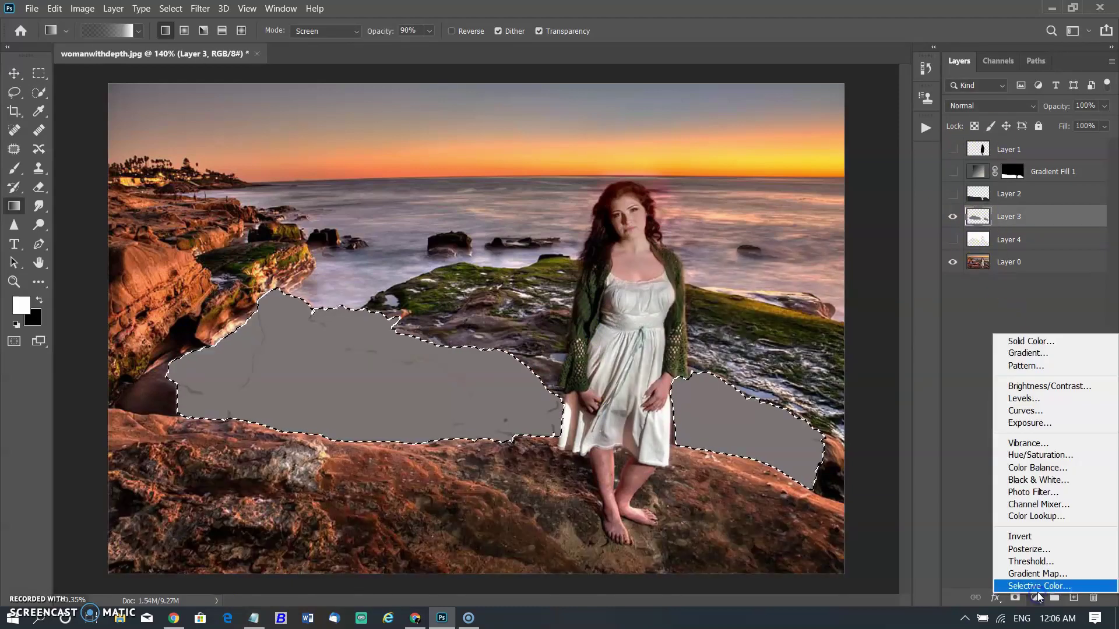
Step: Try a gradient fill for the middle rocks, then cancel and discard it
{"action": "left_click", "coordinate": [1028, 354]}
{"action": "left_click", "coordinate": [703, 288]}
{"action": "left_click", "coordinate": [520, 290]}
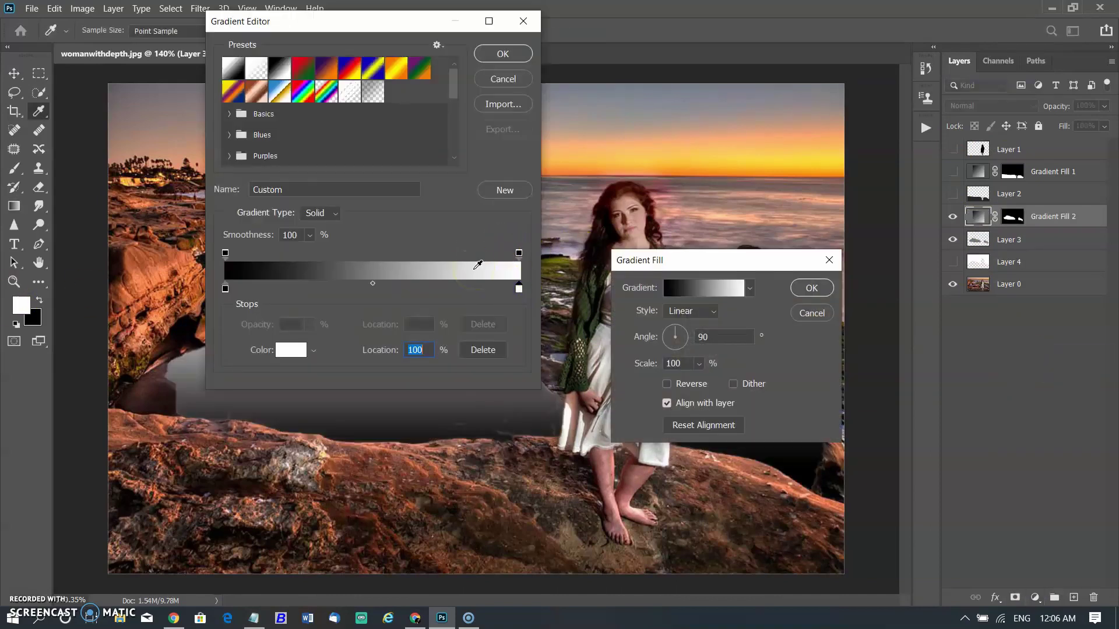
{"action": "left_click", "coordinate": [200, 364]}
{"action": "left_click", "coordinate": [511, 81]}
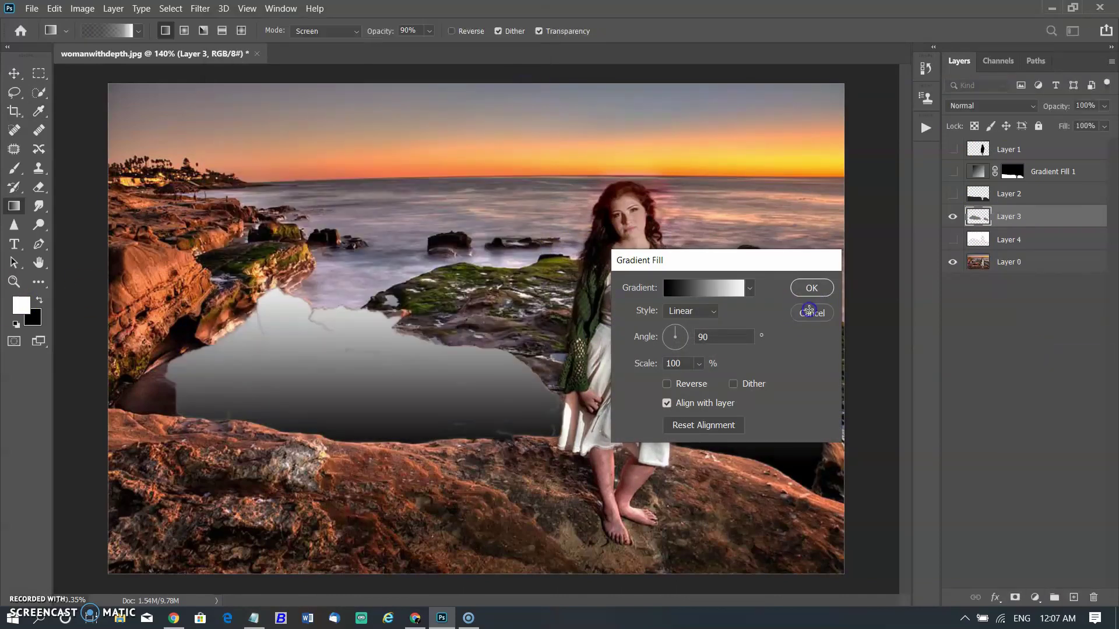
{"action": "left_click", "coordinate": [812, 312]}
Step: Add a black-to-grey Gradient Fill 2 positioned over the water
{"action": "left_click", "coordinate": [1034, 597]}
{"action": "left_click", "coordinate": [1028, 353]}
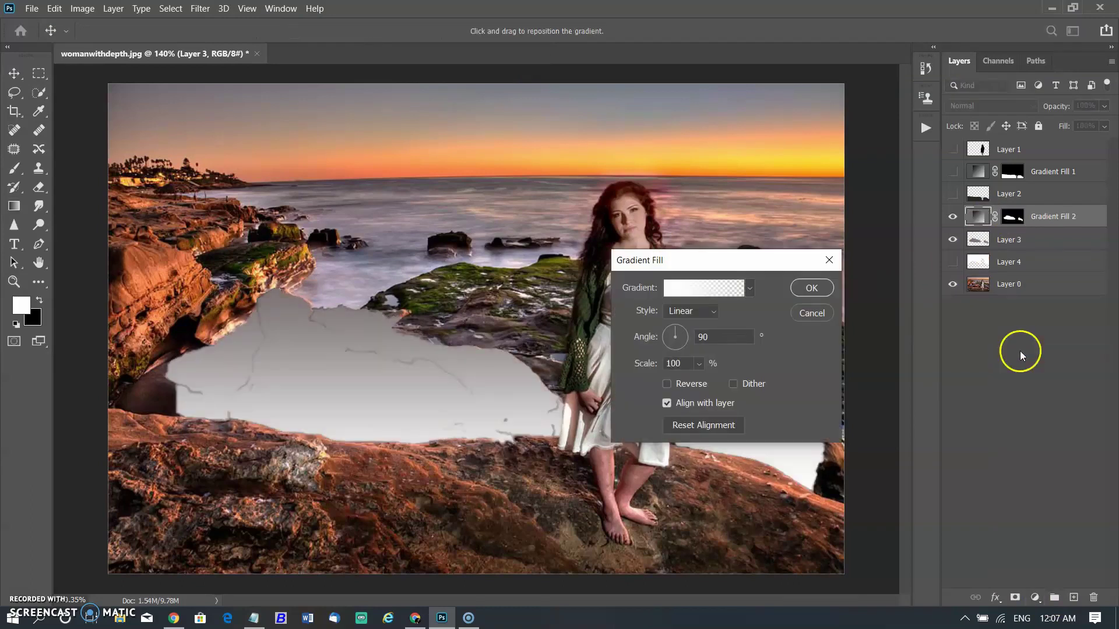
{"action": "left_click", "coordinate": [749, 287]}
{"action": "left_click", "coordinate": [704, 288]}
{"action": "double_click", "coordinate": [520, 290]}
{"action": "left_click", "coordinate": [1012, 136]}
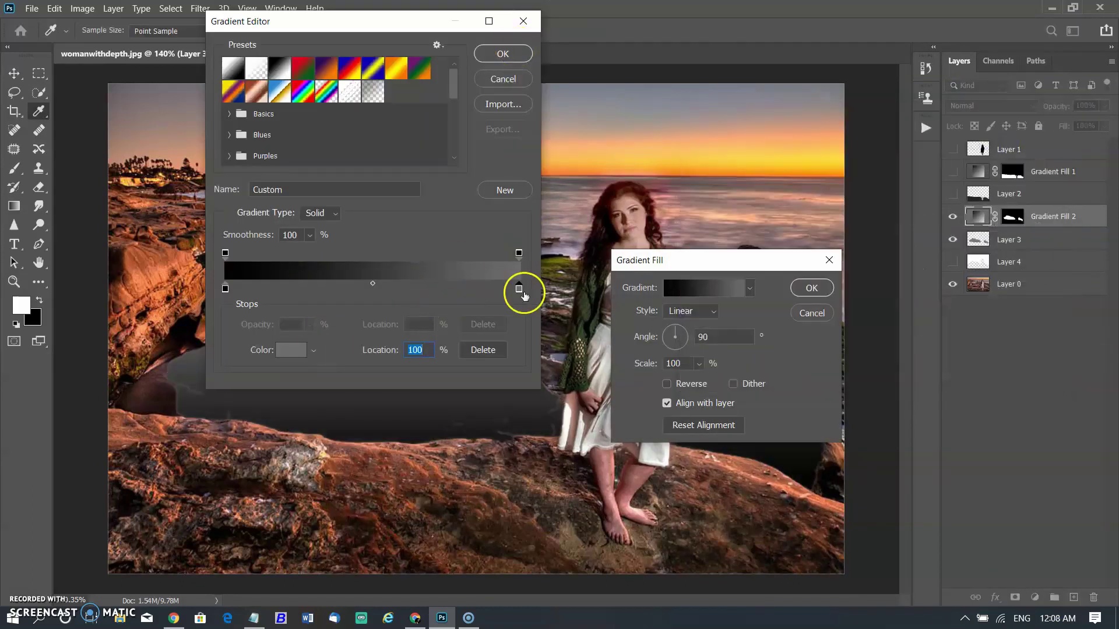
{"action": "left_click", "coordinate": [503, 54]}
{"action": "mouse_move", "coordinate": [394, 407]}
{"action": "left_mouse_down"}
{"action": "mouse_move", "coordinate": [367, 388]}
{"action": "mouse_move", "coordinate": [371, 422]}
{"action": "mouse_move", "coordinate": [392, 408]}
{"action": "left_mouse_up"}
{"action": "left_click", "coordinate": [811, 288]}
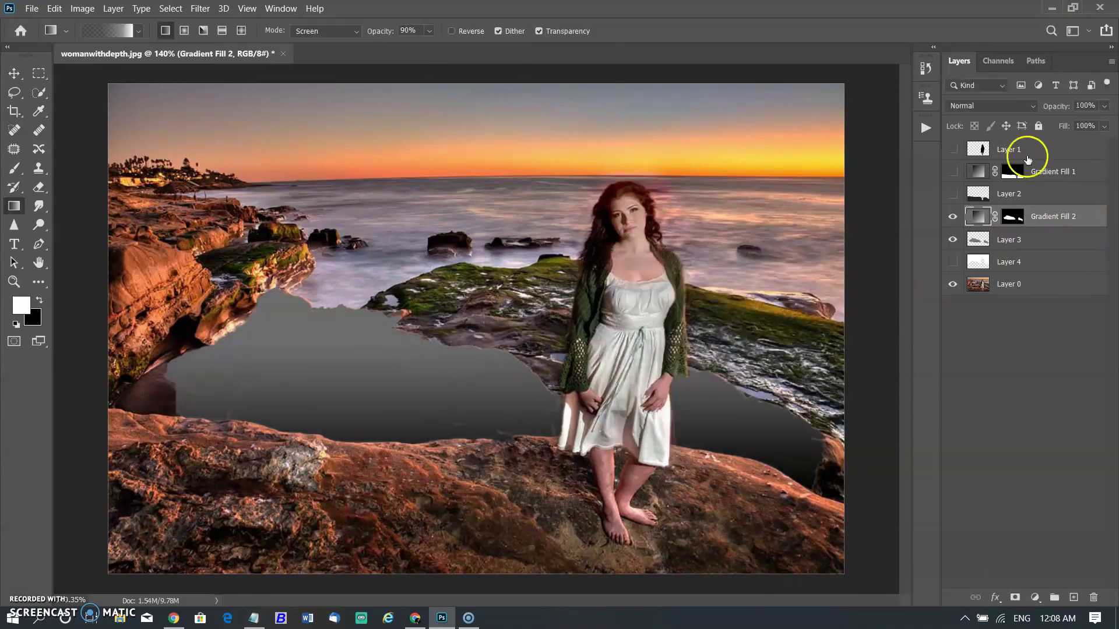
Step: Hide the water fill and Layer 3, show Layer 4, and add a Black, White gradient
{"action": "left_click", "coordinate": [952, 215]}
{"action": "left_click", "coordinate": [953, 240]}
{"action": "left_click", "coordinate": [954, 263]}
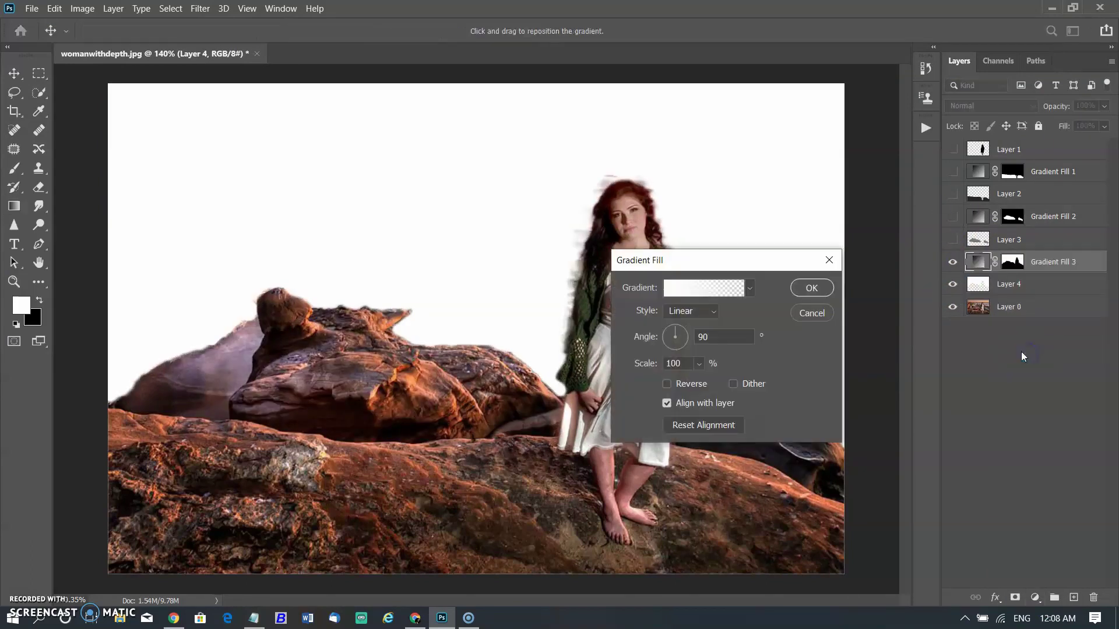
{"action": "left_click", "coordinate": [713, 288]}
{"action": "left_click", "coordinate": [280, 68]}
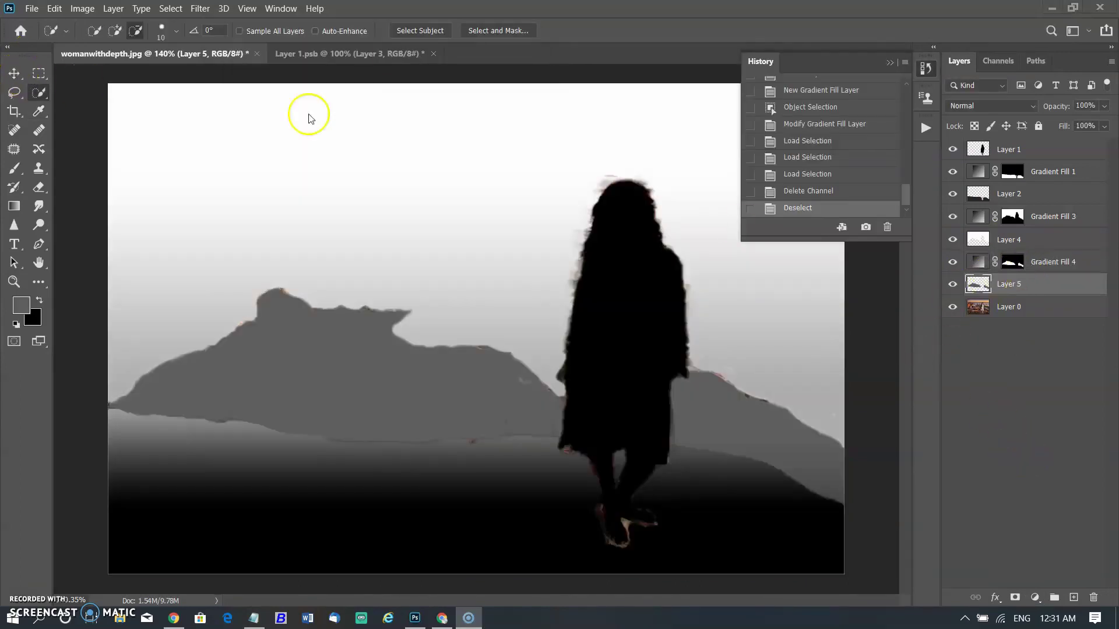
Step: Convert all depth-map layers into one smart object and hide the beach photo
{"action": "left_click", "coordinate": [1040, 149], "text": "shift"}
{"action": "right_click", "coordinate": [1045, 181]}
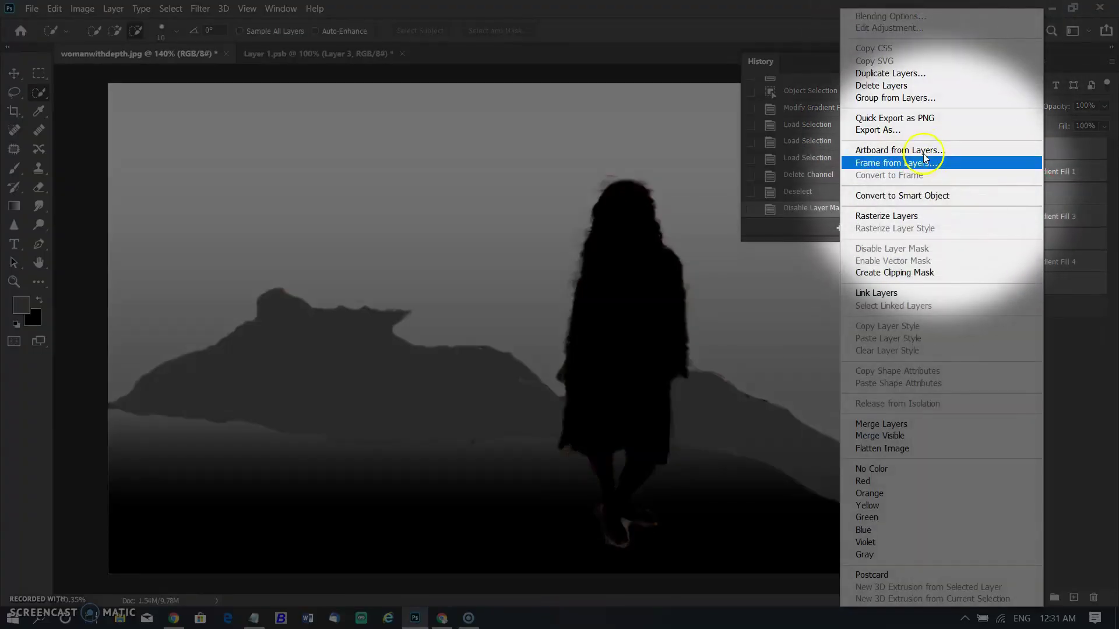
{"action": "left_click", "coordinate": [921, 196]}
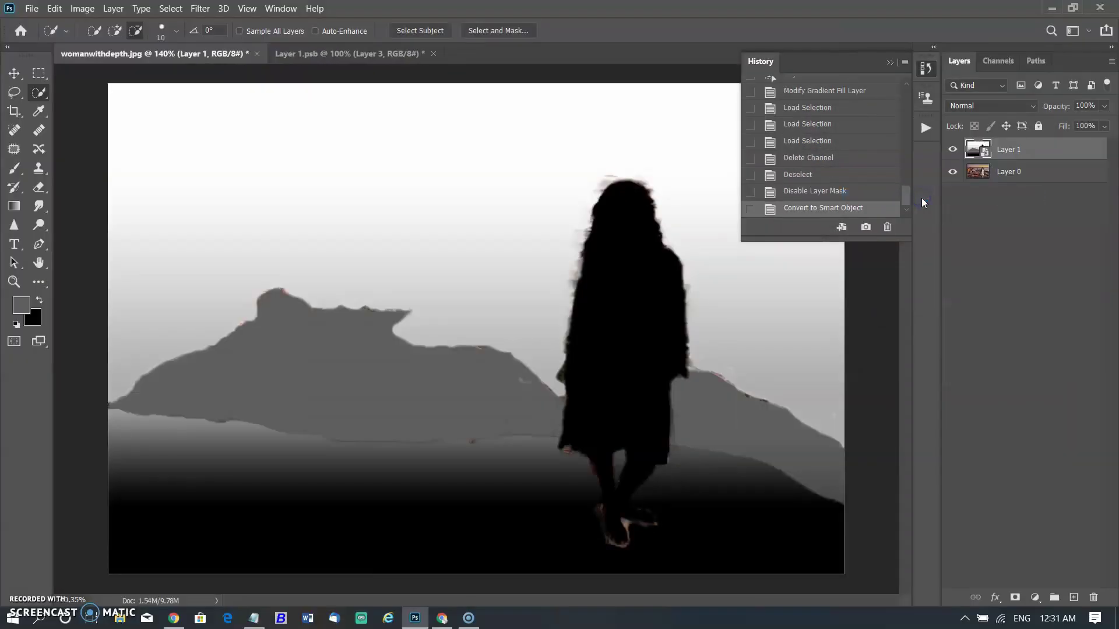
{"action": "left_click", "coordinate": [953, 172]}
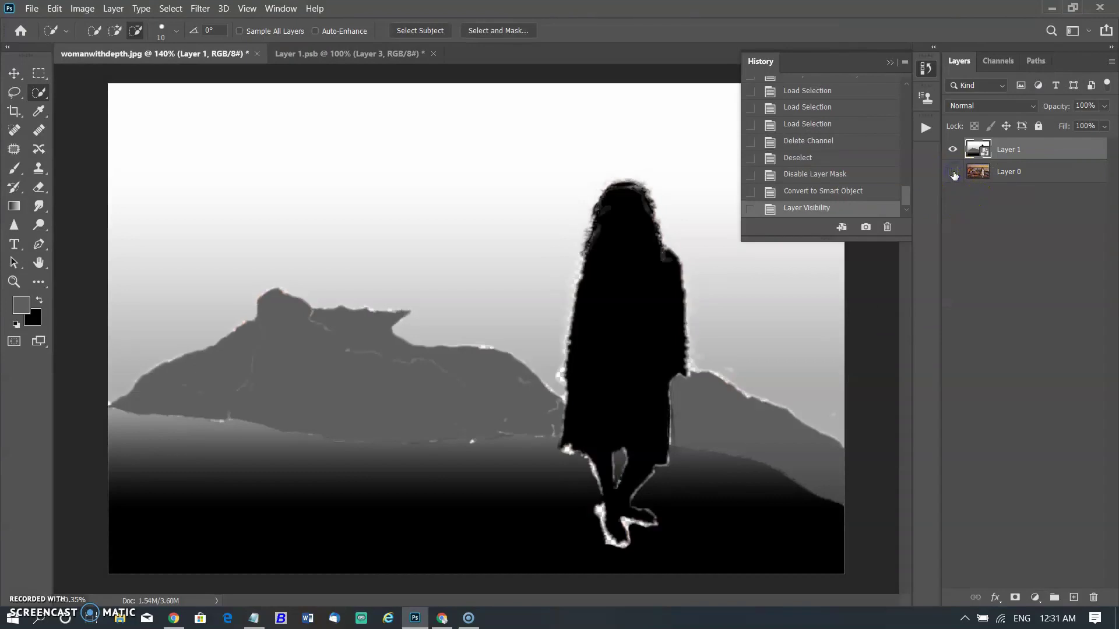
Step: Copy the whole depth map and paste it into a new Alpha 1 channel
{"action": "key", "text": "ctrl+a"}
{"action": "left_click", "coordinate": [30, 7]}
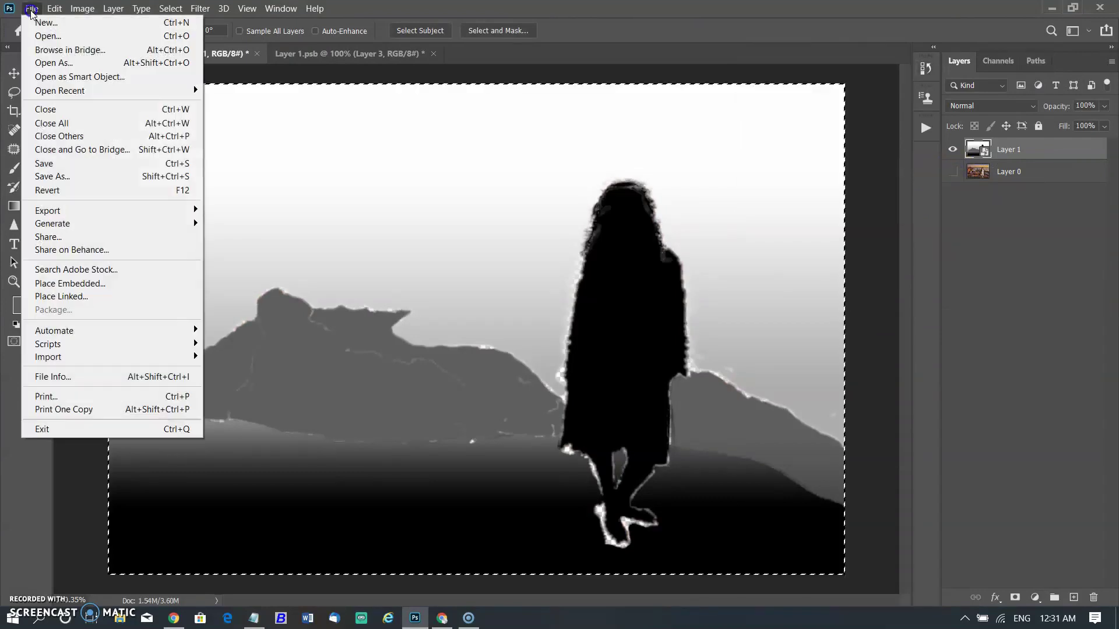
{"action": "mouse_move", "coordinate": [54, 8]}
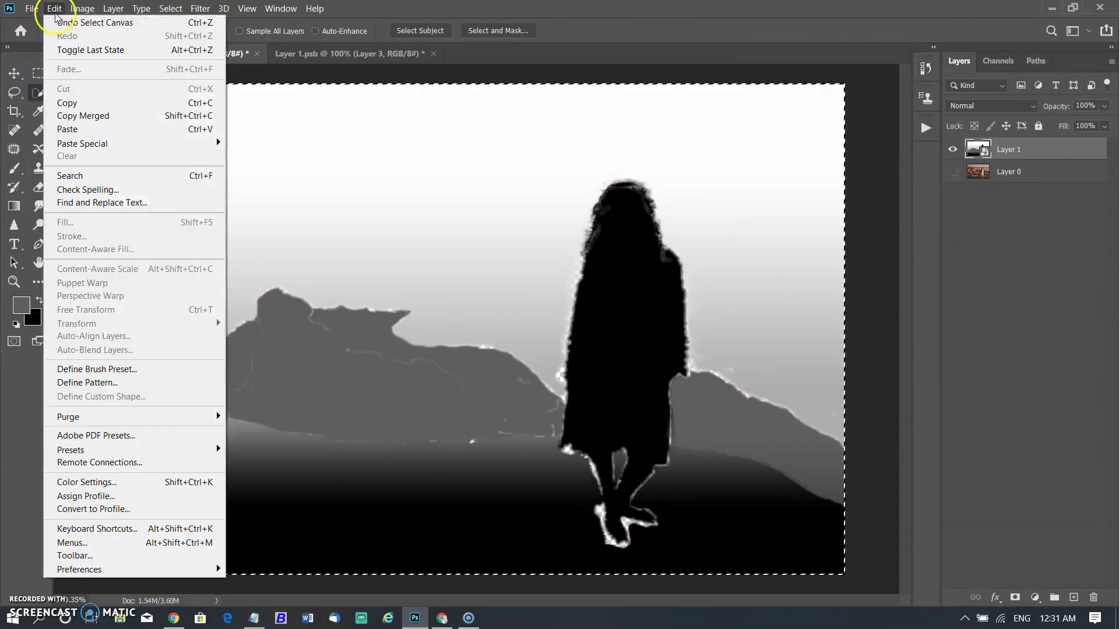
{"action": "left_click", "coordinate": [72, 99]}
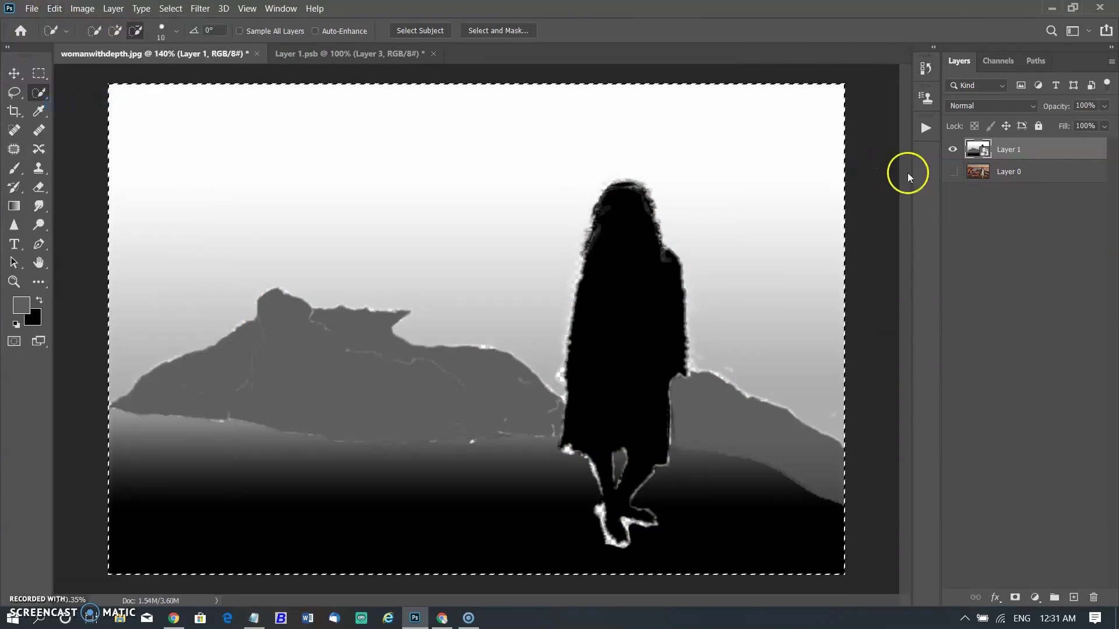
{"action": "left_click", "coordinate": [998, 61]}
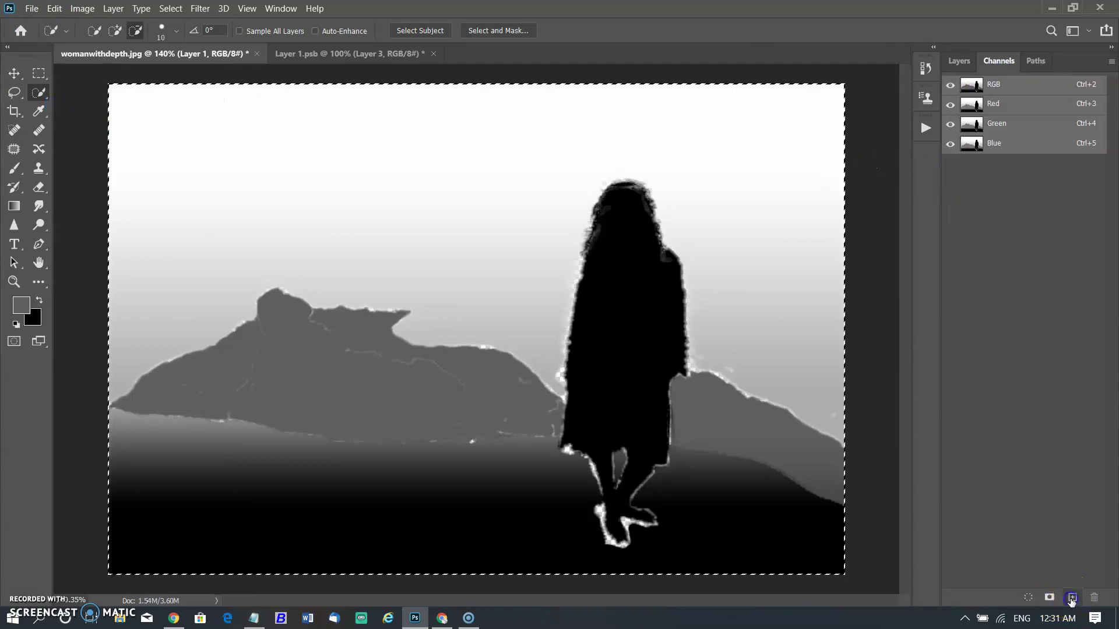
{"action": "left_click", "coordinate": [1071, 598]}
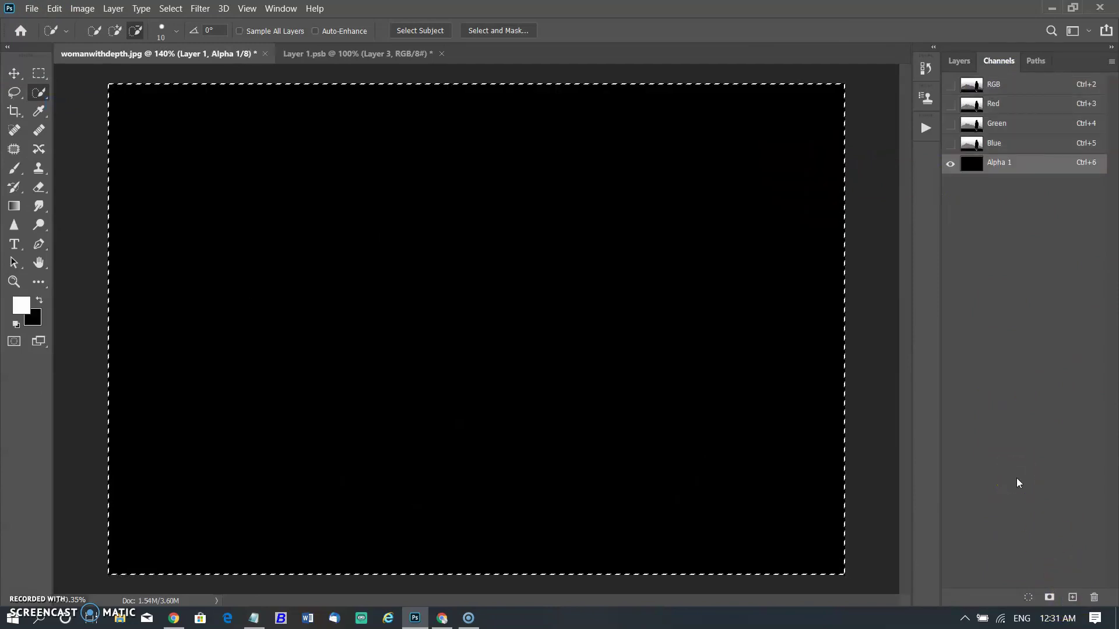
{"action": "key", "text": "ctrl+v"}
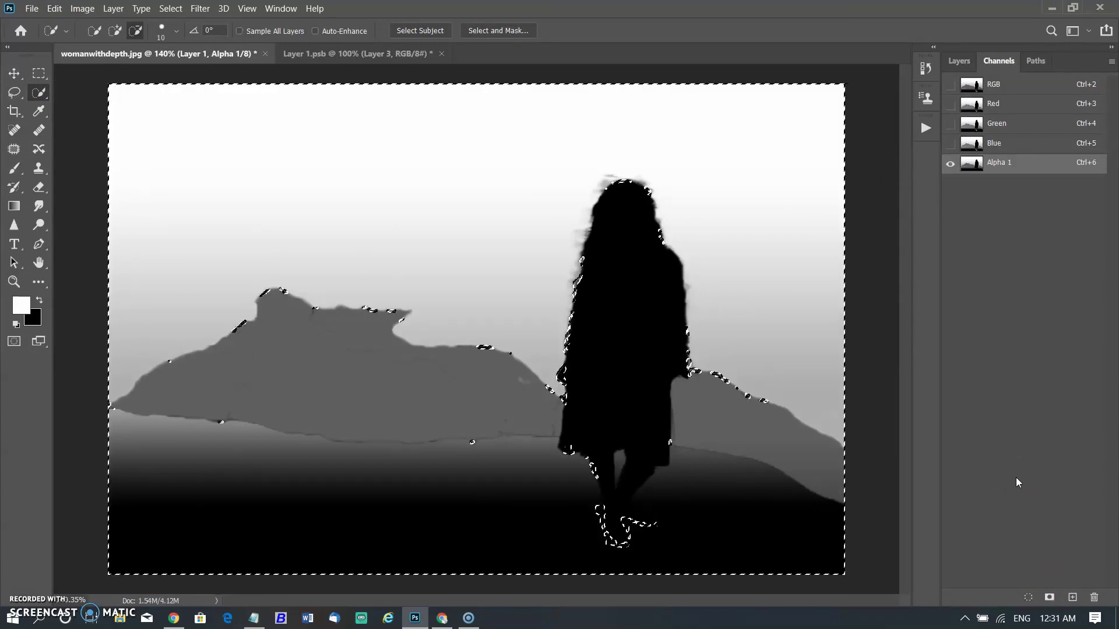
{"action": "key", "text": "ctrl+d"}
Step: Show the colour channels and beach photo, hiding Alpha 1 and the depth-map smart object
{"action": "left_click", "coordinate": [951, 84]}
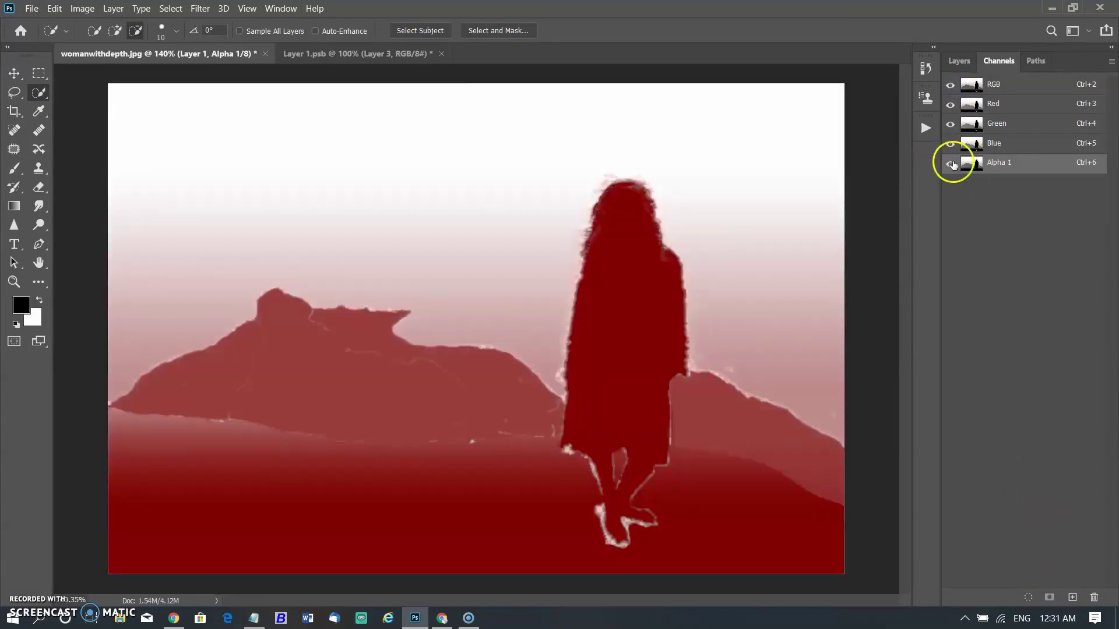
{"action": "left_click", "coordinate": [951, 162]}
{"action": "left_click", "coordinate": [956, 61]}
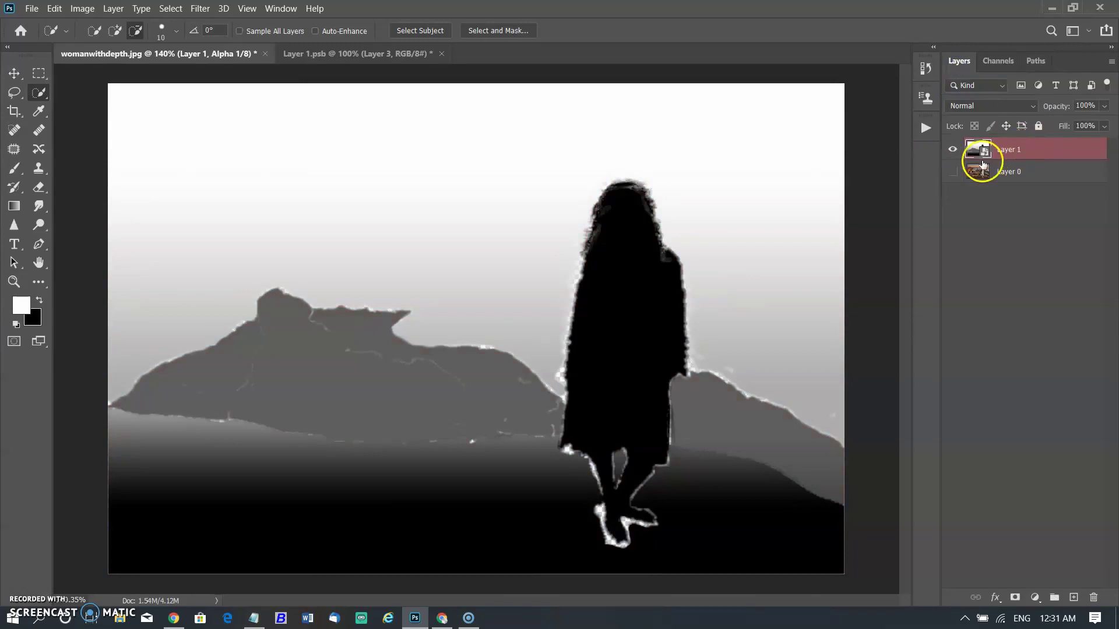
{"action": "left_click", "coordinate": [954, 171]}
{"action": "left_click", "coordinate": [953, 150]}
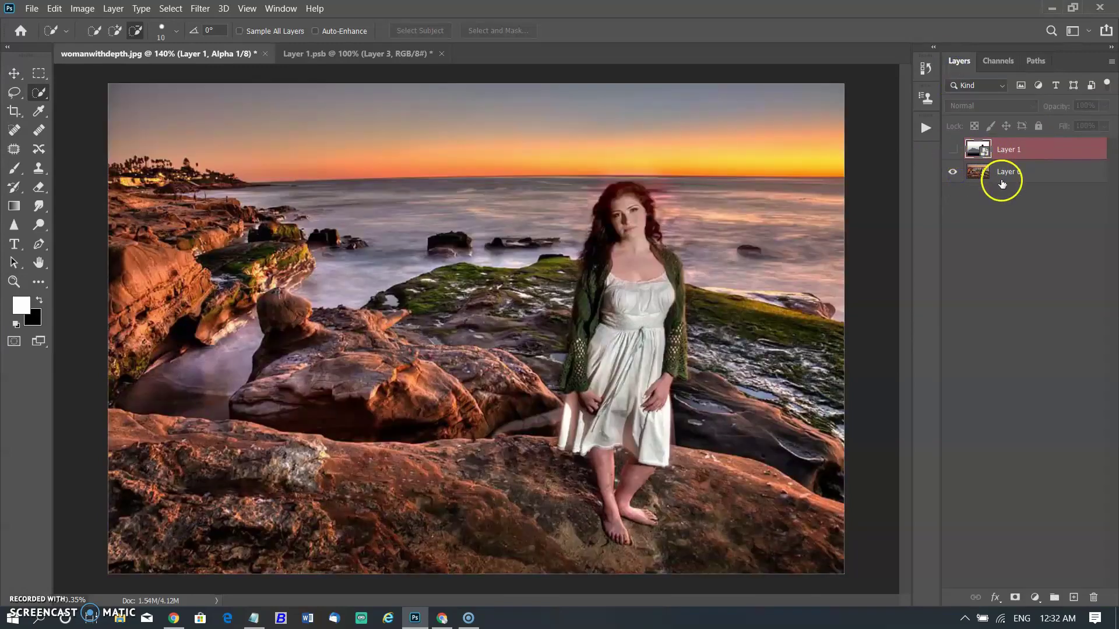
Step: Open Lens Blur on the beach photo layer with Alpha 1 as the depth source
{"action": "left_click", "coordinate": [986, 173]}
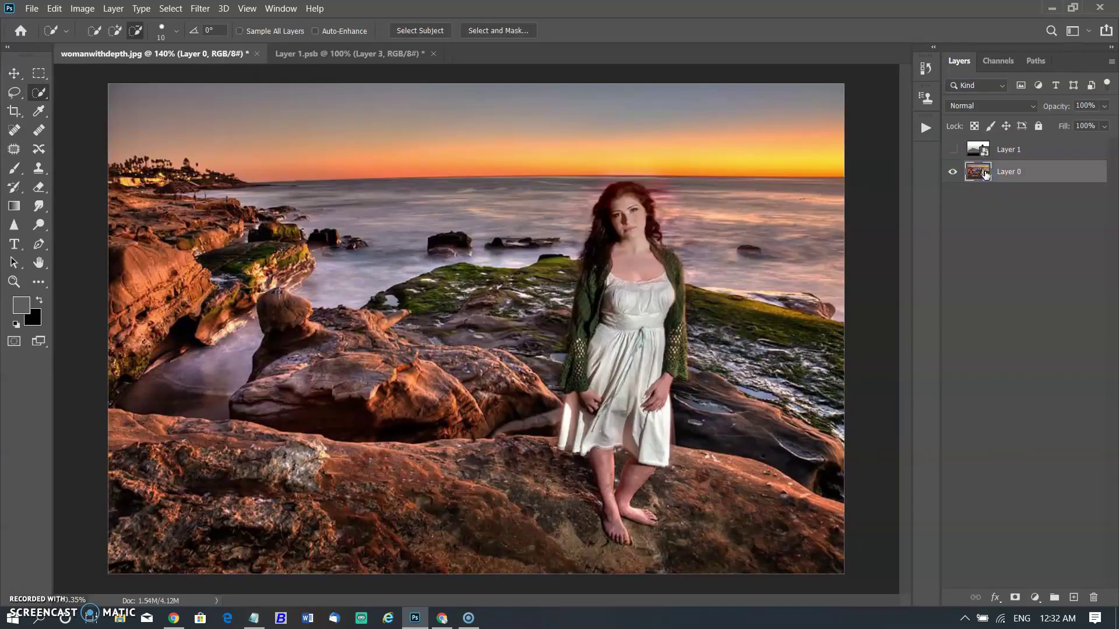
{"action": "left_click", "coordinate": [199, 8]}
{"action": "mouse_move", "coordinate": [223, 175]}
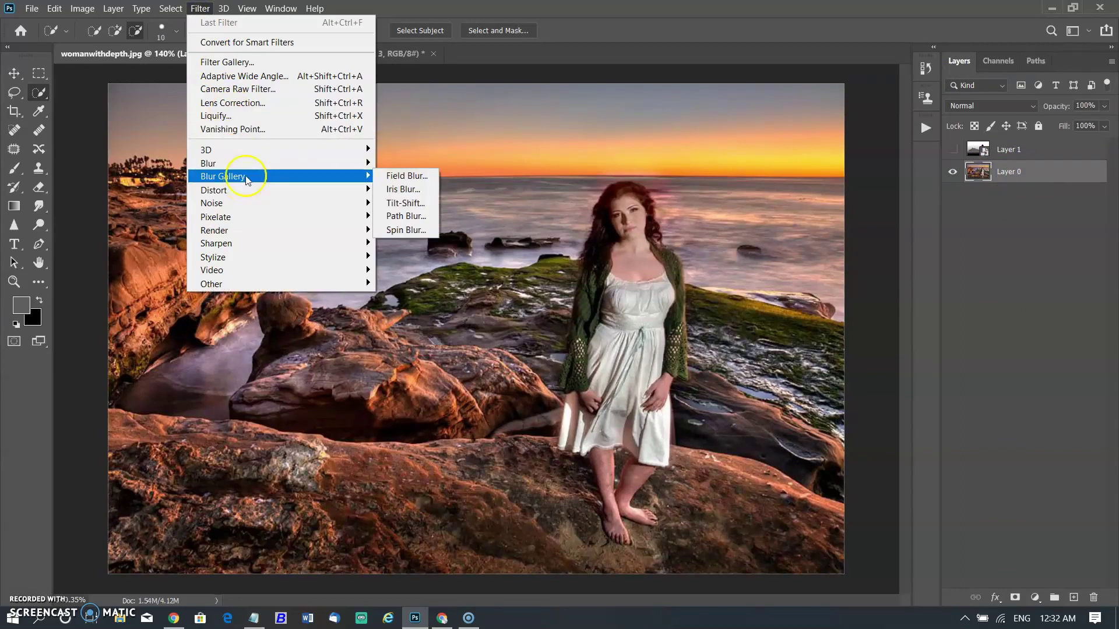
{"action": "left_click", "coordinate": [423, 235]}
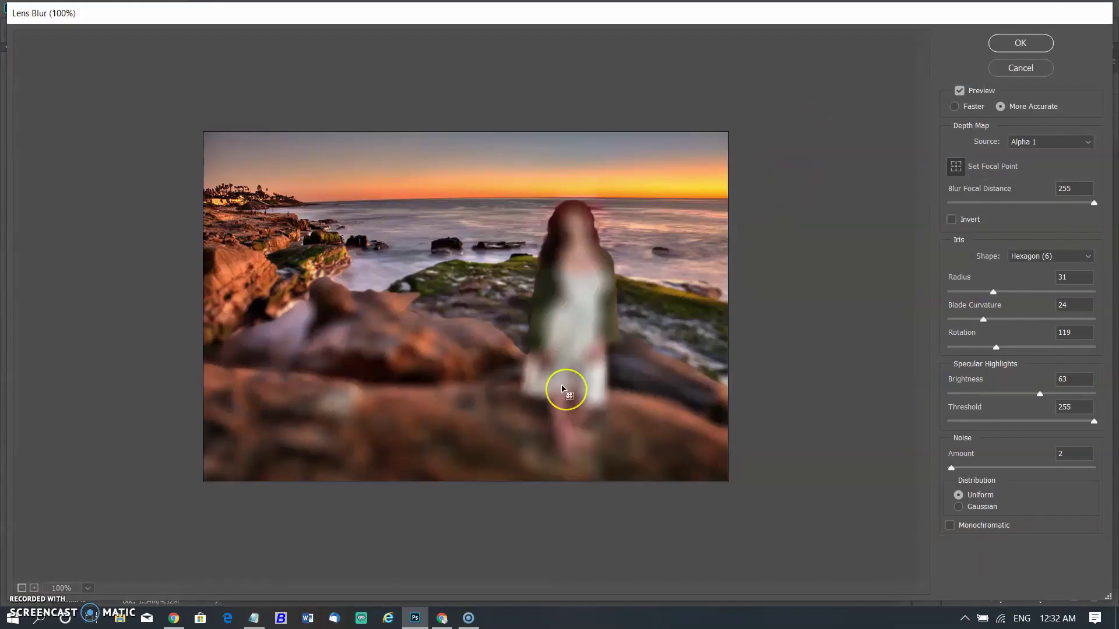
{"action": "left_click", "coordinate": [1048, 142]}
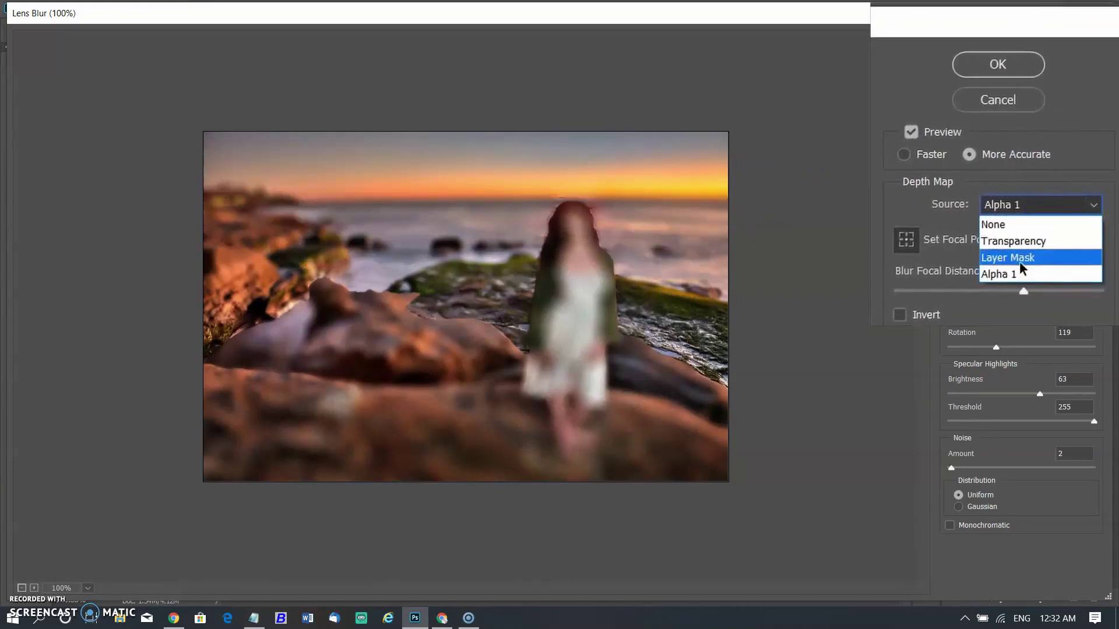
{"action": "left_click", "coordinate": [979, 274]}
Step: Test focal distances 135, maximum and 0, focusing on the woman, rocks and horizon
{"action": "left_click_drag", "start_coordinate": [1004, 292], "coordinate": [985, 298]}
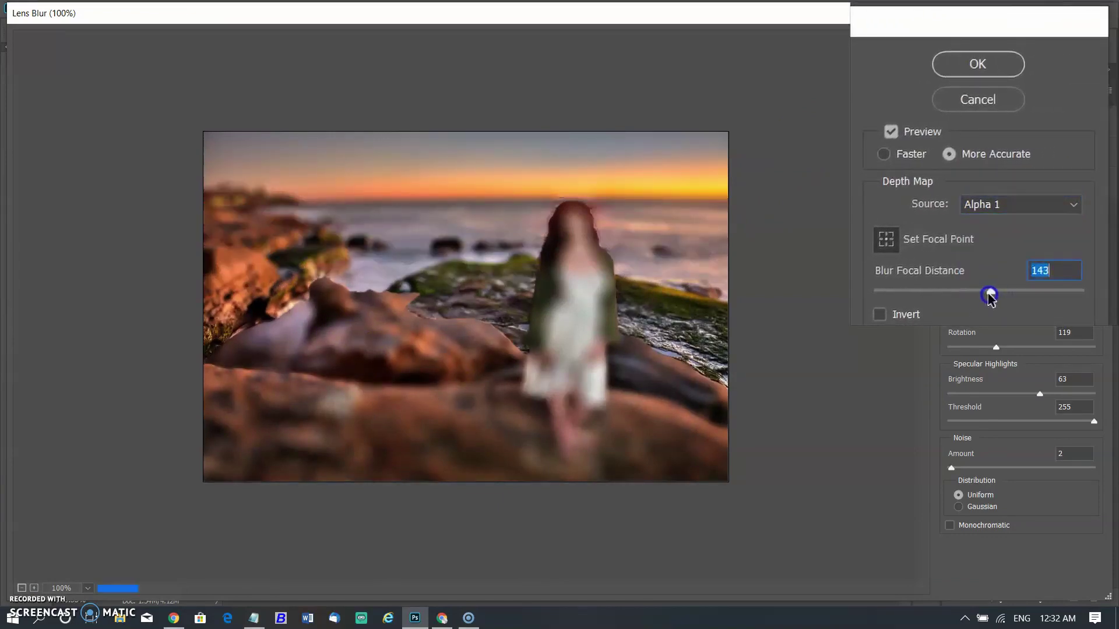
{"action": "left_click", "coordinate": [562, 389]}
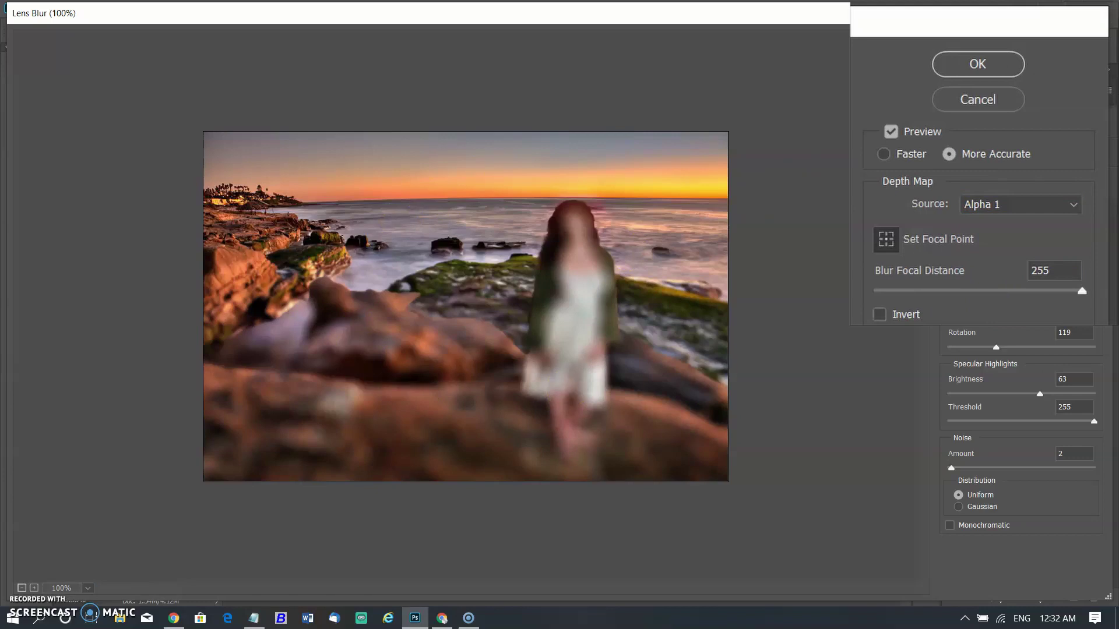
{"action": "left_click", "coordinate": [1080, 294]}
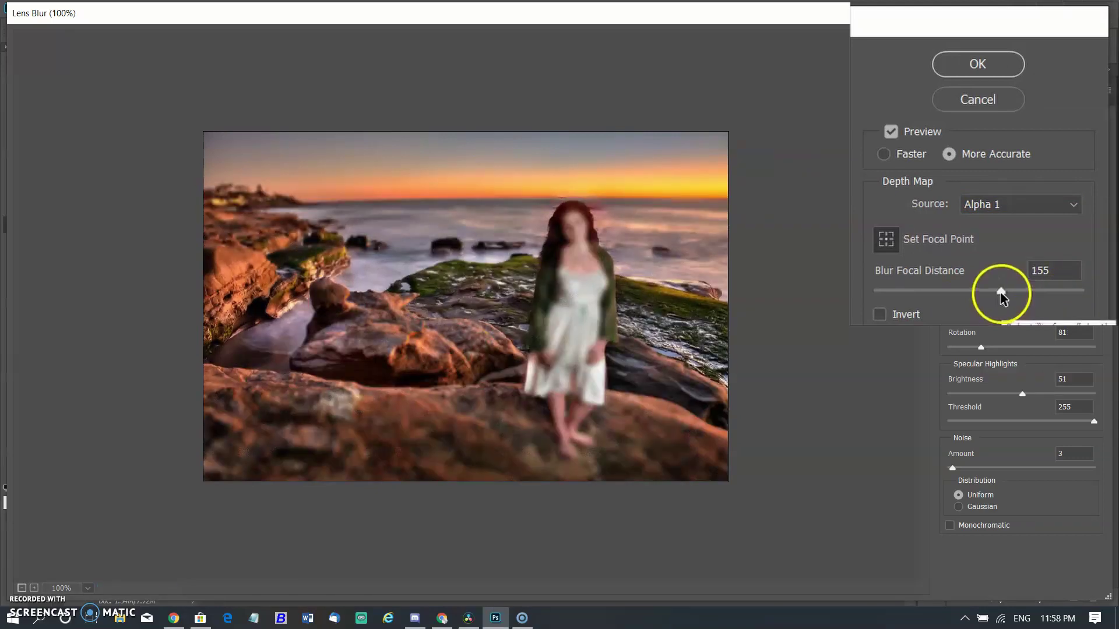
{"action": "mouse_move", "coordinate": [999, 290]}
{"action": "left_mouse_down"}
{"action": "mouse_move", "coordinate": [851, 297]}
{"action": "mouse_move", "coordinate": [1066, 299]}
{"action": "left_mouse_up"}
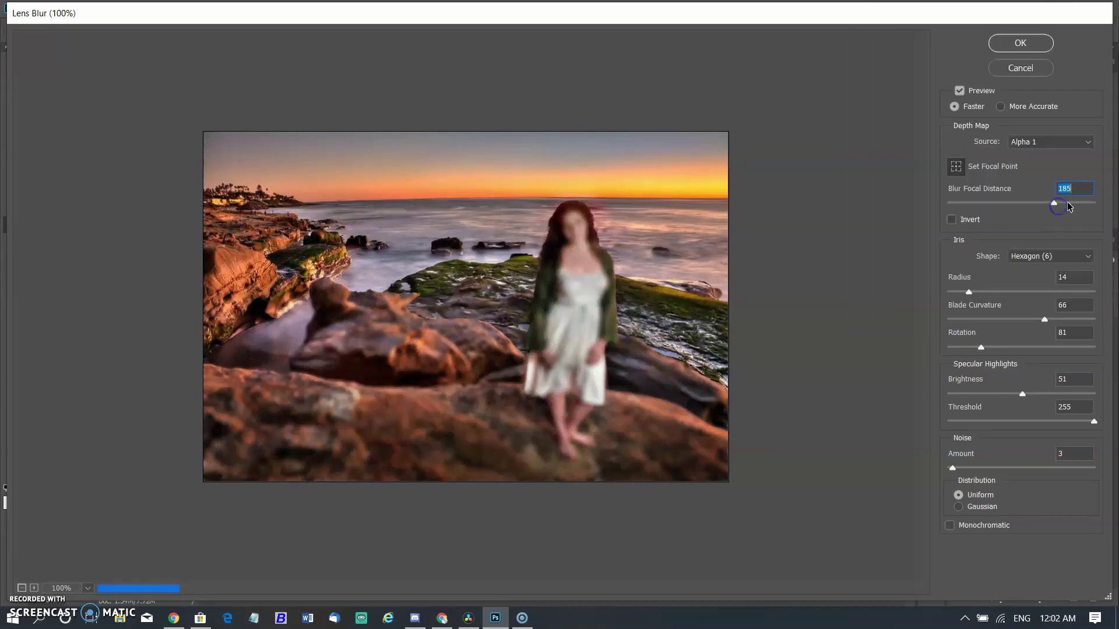
{"action": "left_click_drag", "start_coordinate": [1067, 207], "coordinate": [1020, 212]}
{"action": "left_click", "coordinate": [412, 198]}
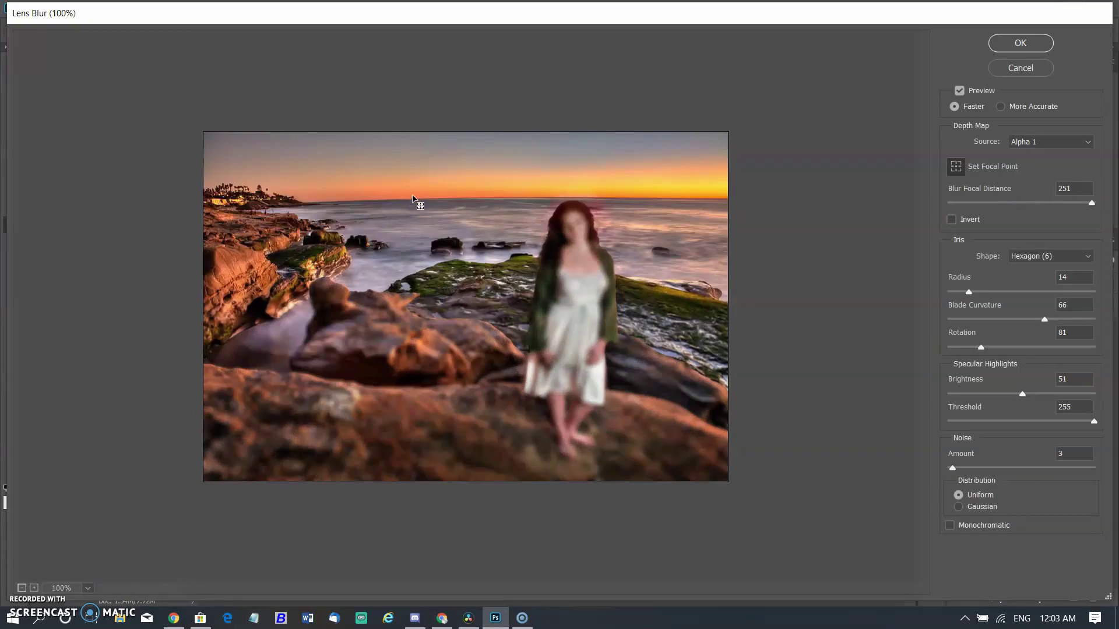
{"action": "left_click", "coordinate": [577, 289]}
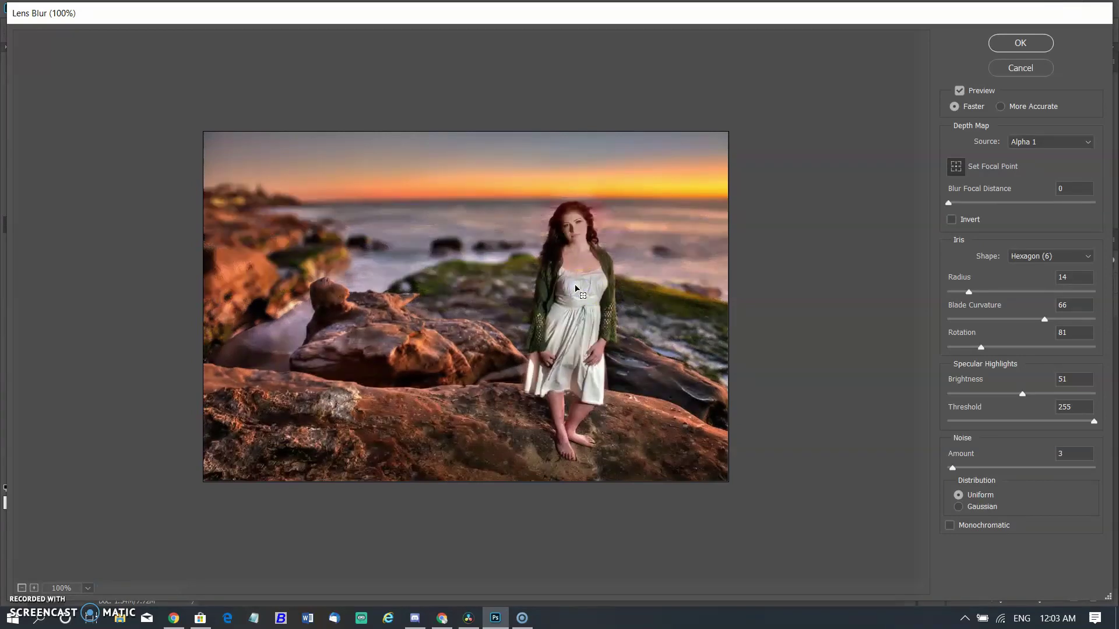
{"action": "left_click", "coordinate": [384, 337]}
{"action": "left_click", "coordinate": [248, 250]}
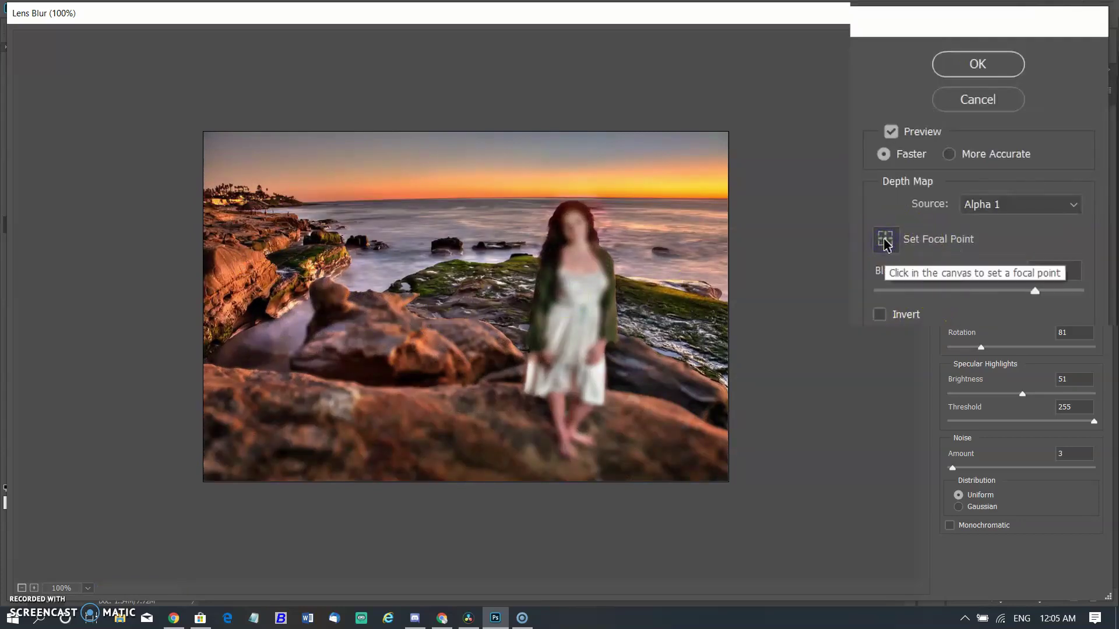
Step: Set the focal point on the rock, then the scene, and finally the woman
{"action": "left_click", "coordinate": [481, 212]}
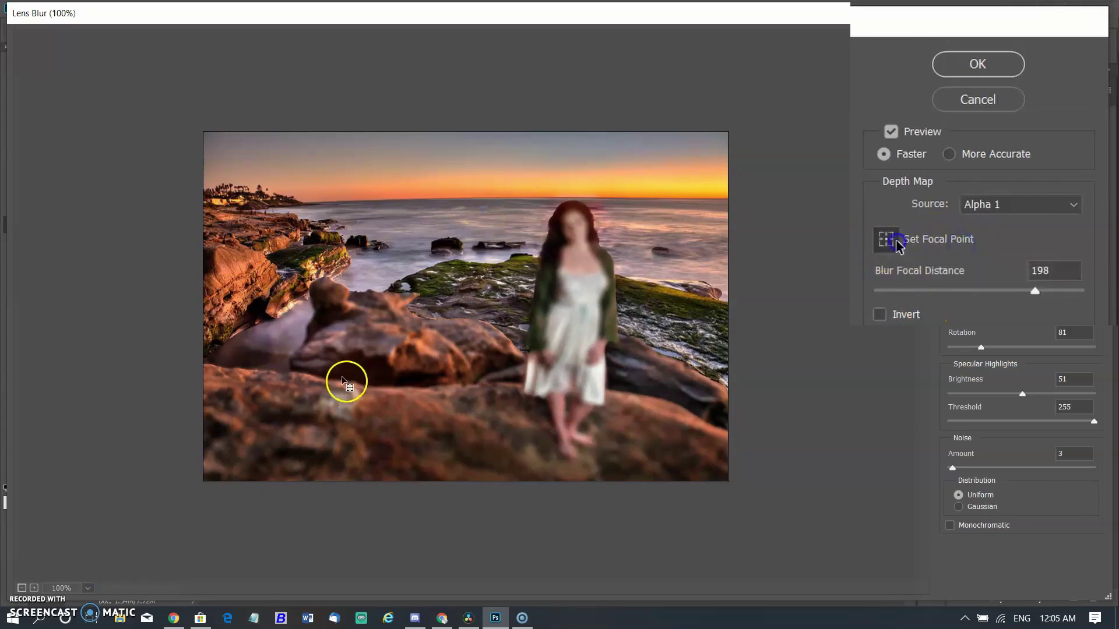
{"action": "left_click", "coordinate": [332, 420]}
{"action": "left_click", "coordinate": [344, 312]}
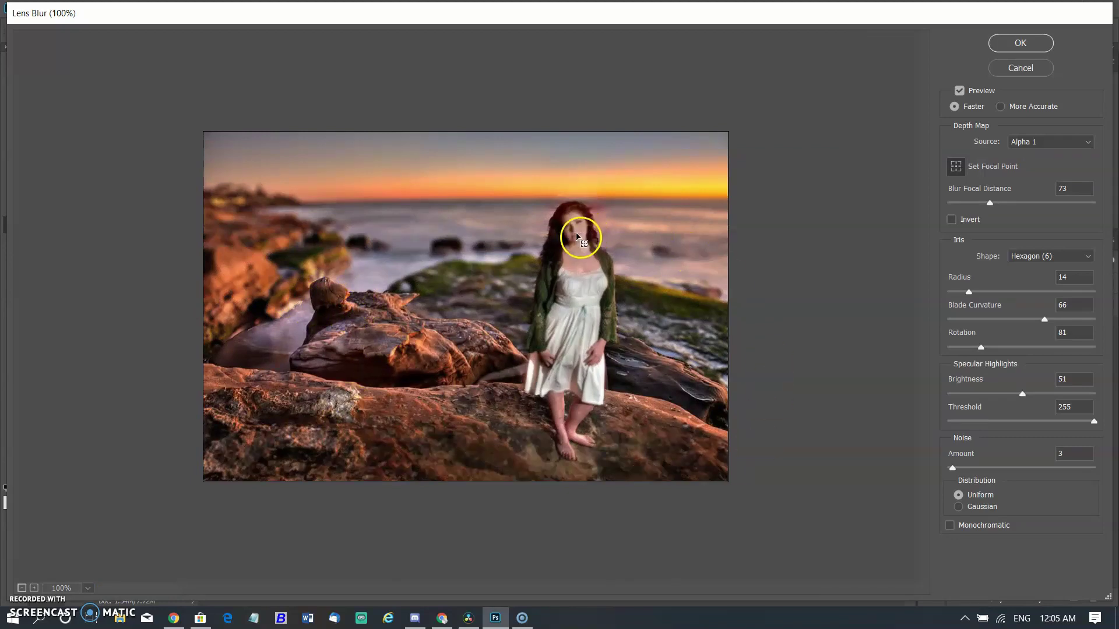
{"action": "left_click", "coordinate": [577, 240]}
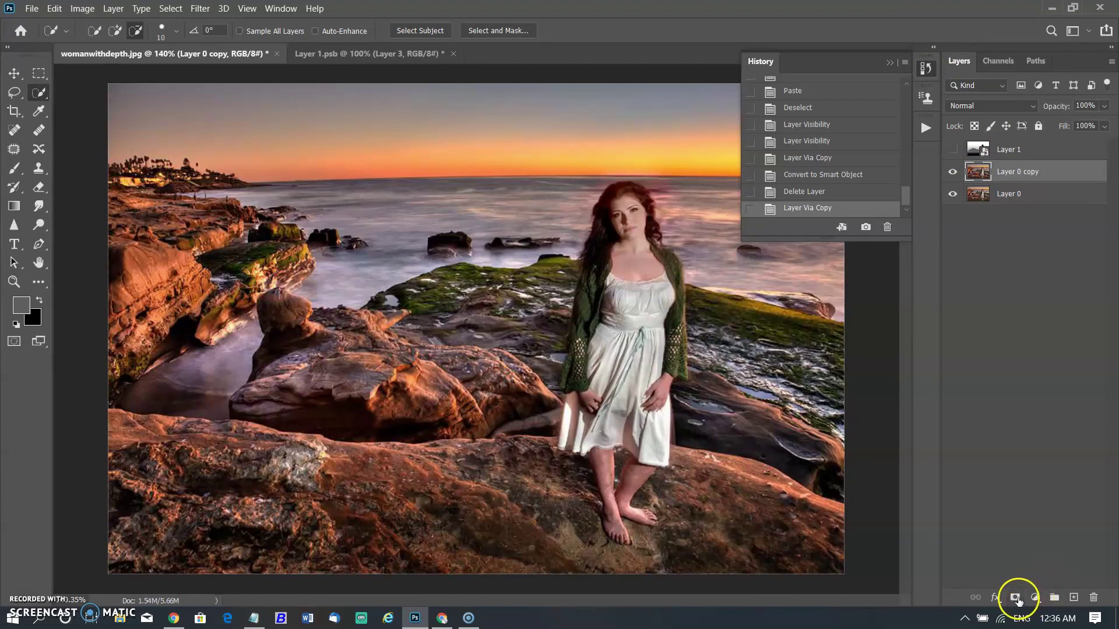
Step: Add a layer mask to the duplicated photo layer, then reselect its image thumbnail
{"action": "left_click", "coordinate": [1016, 600]}
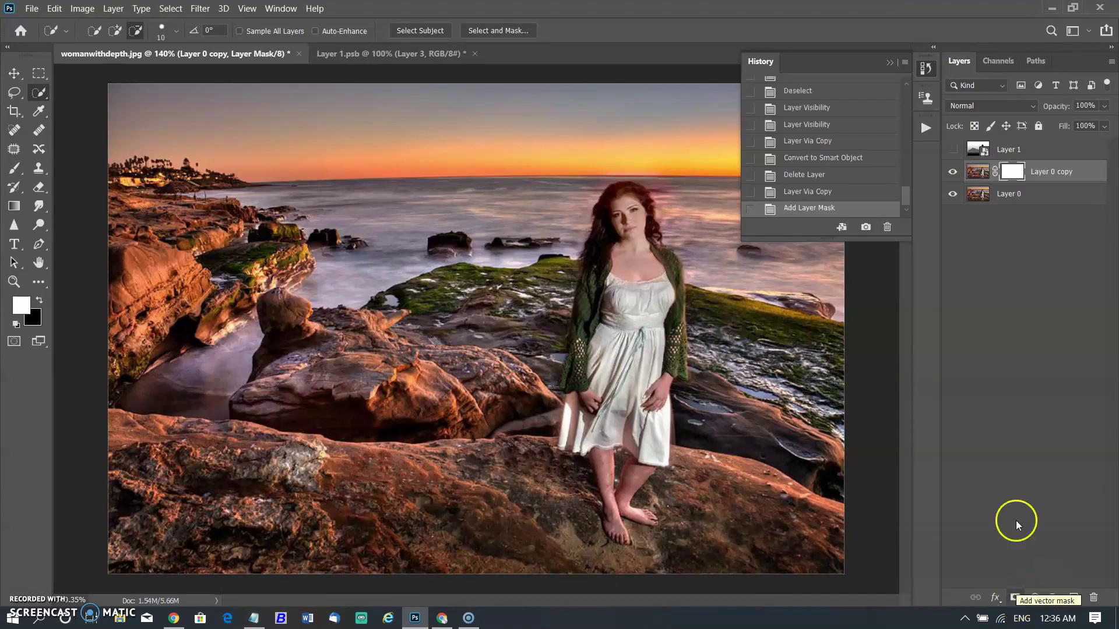
{"action": "left_click", "coordinate": [971, 176]}
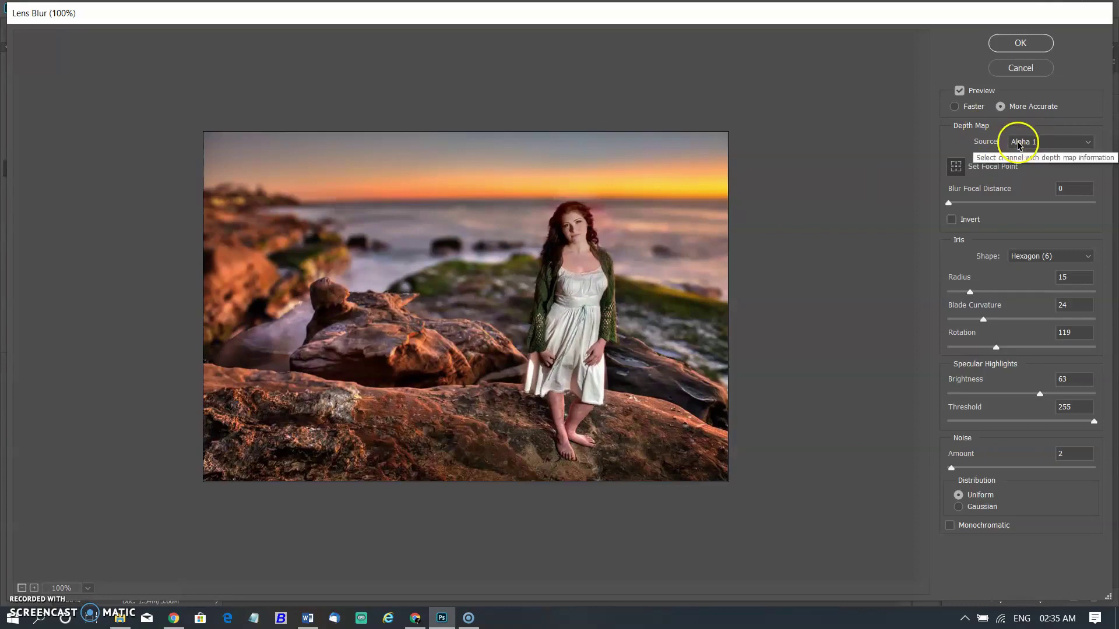
Step: Set the Lens Blur depth map source to none and the iris shape to Hexagon (6)
{"action": "left_click", "coordinate": [1022, 143]}
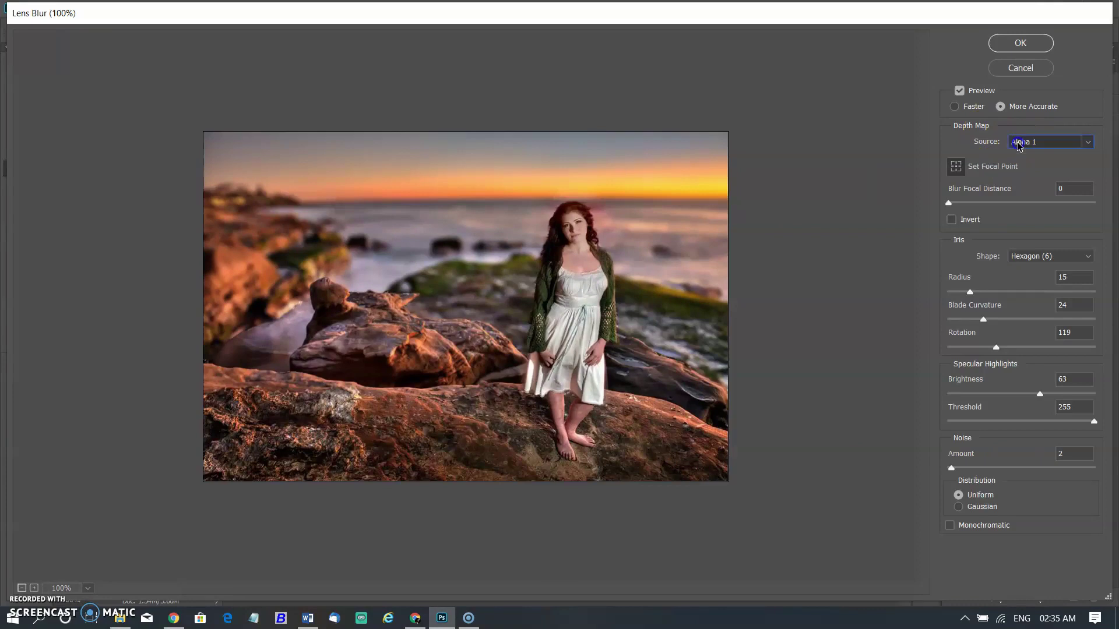
{"action": "left_click", "coordinate": [1018, 156]}
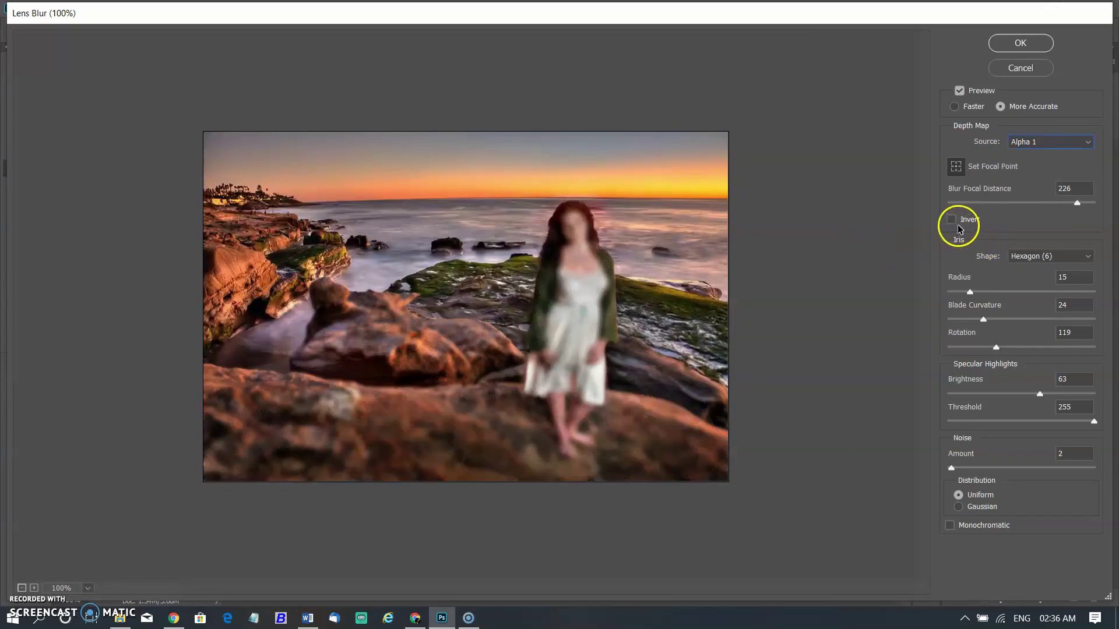
{"action": "left_click", "coordinate": [1066, 258]}
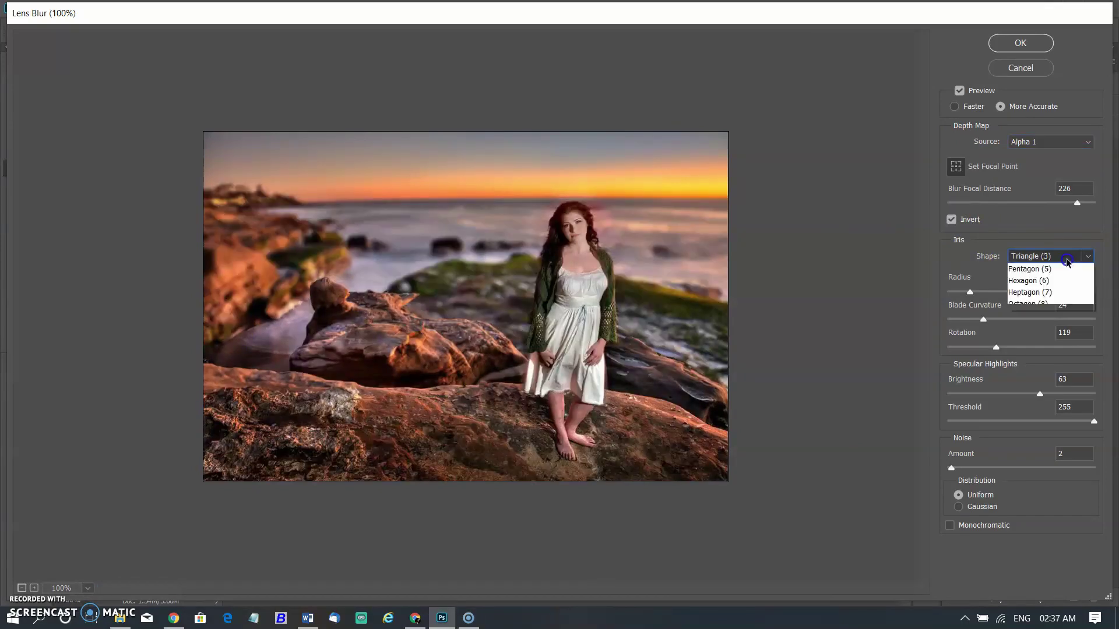
{"action": "left_click", "coordinate": [1055, 285]}
{"action": "left_click", "coordinate": [1020, 317]}
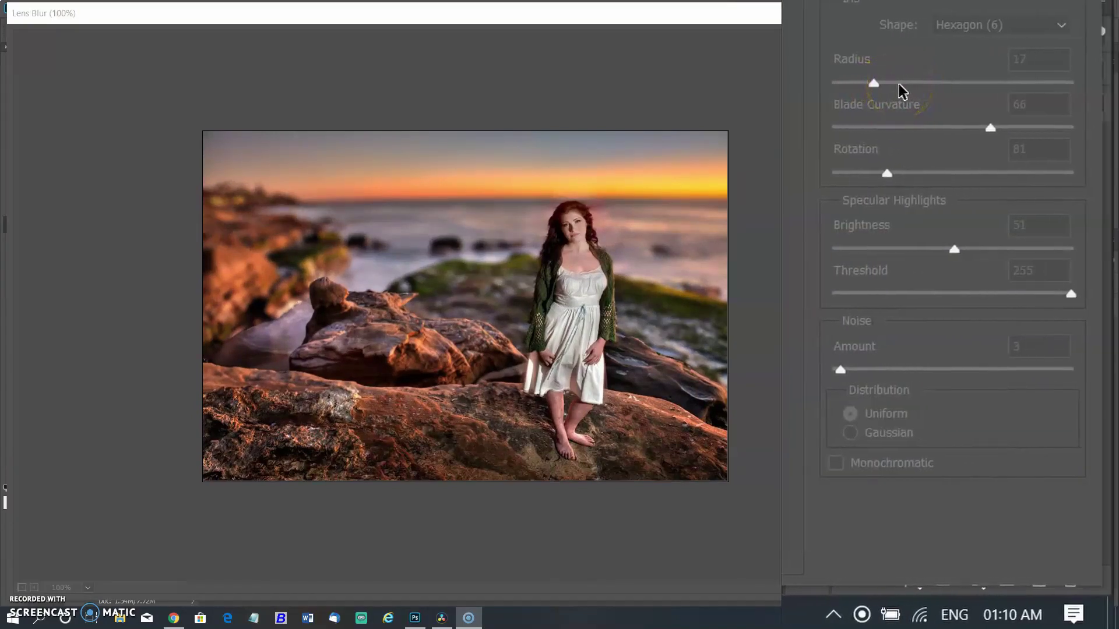
Step: Set blur radius 20, highlight threshold 204 and highlight brightness 85
{"action": "left_click", "coordinate": [899, 84]}
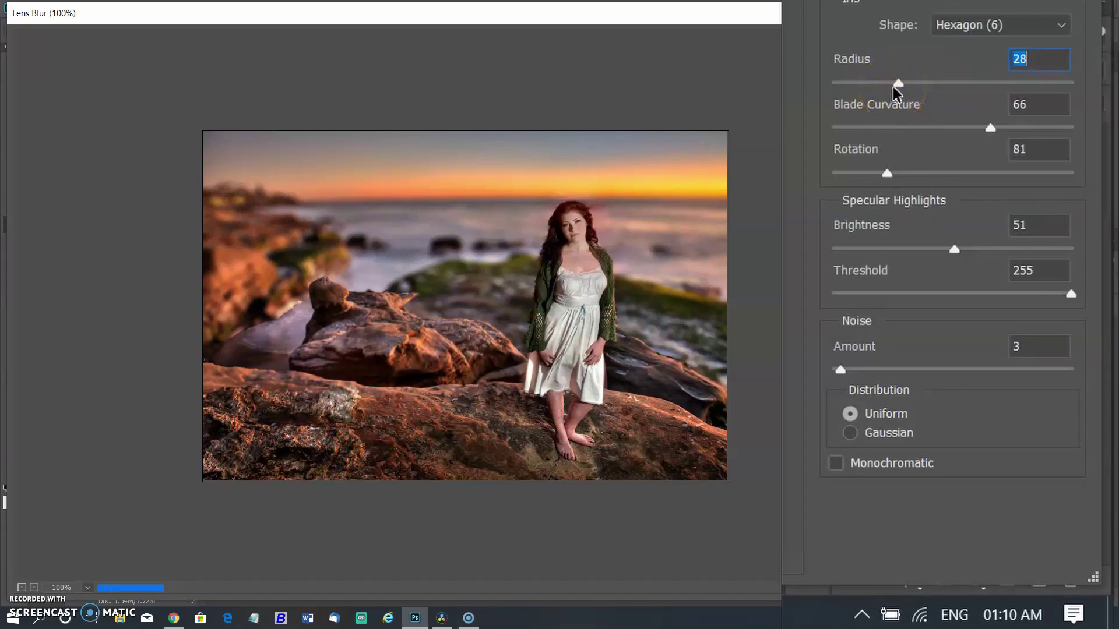
{"action": "left_click", "coordinate": [951, 81]}
{"action": "left_click", "coordinate": [880, 81]}
{"action": "left_click", "coordinate": [1043, 293]}
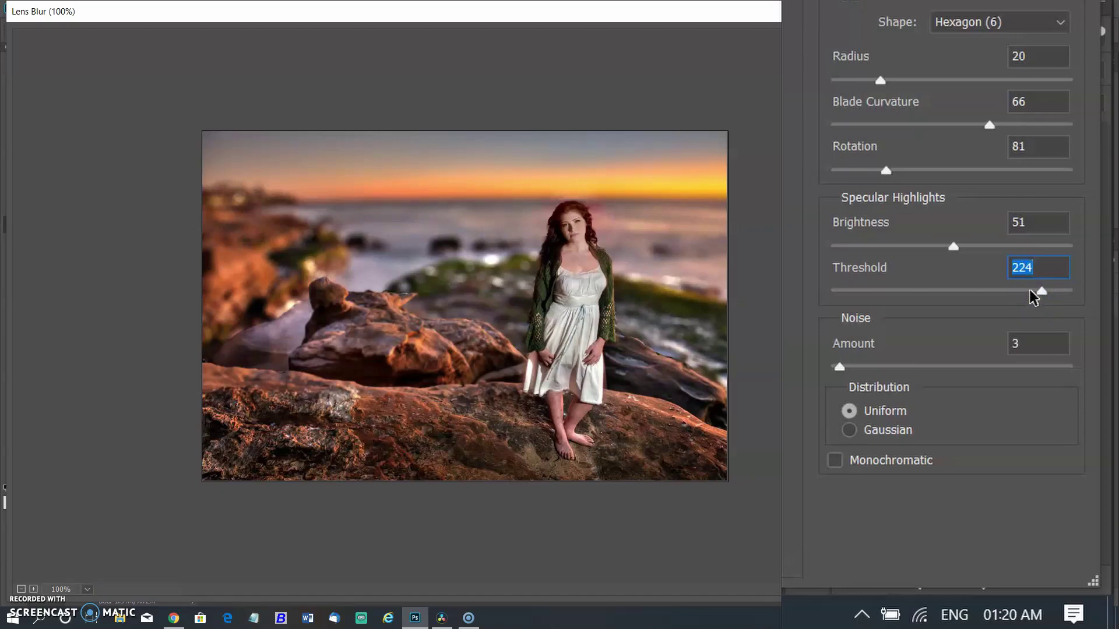
{"action": "left_click", "coordinate": [1023, 291]}
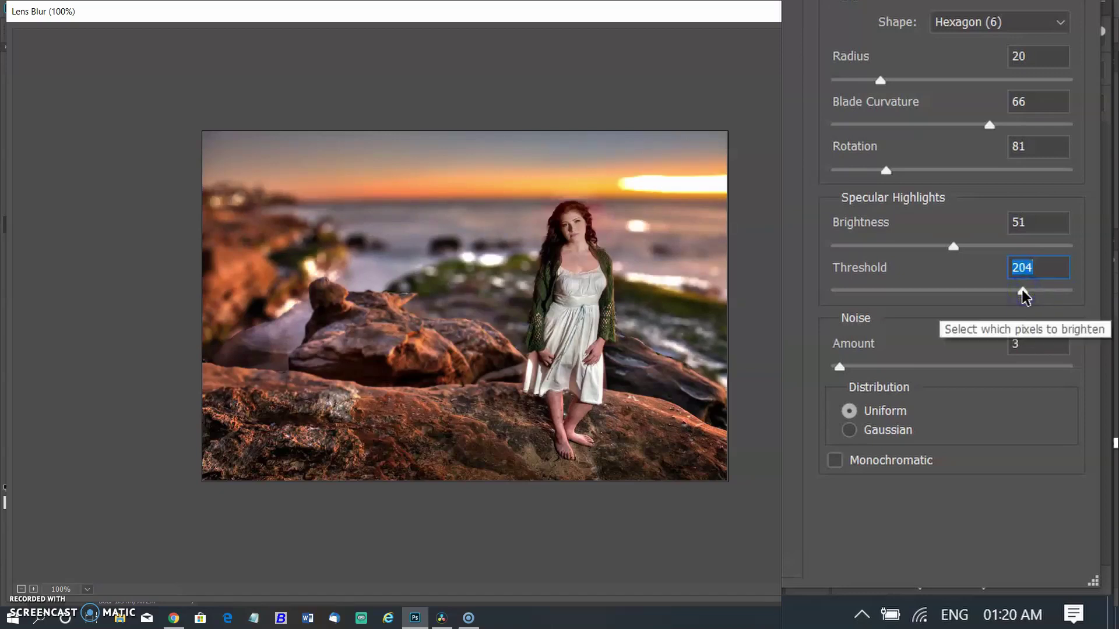
{"action": "left_click", "coordinate": [980, 248]}
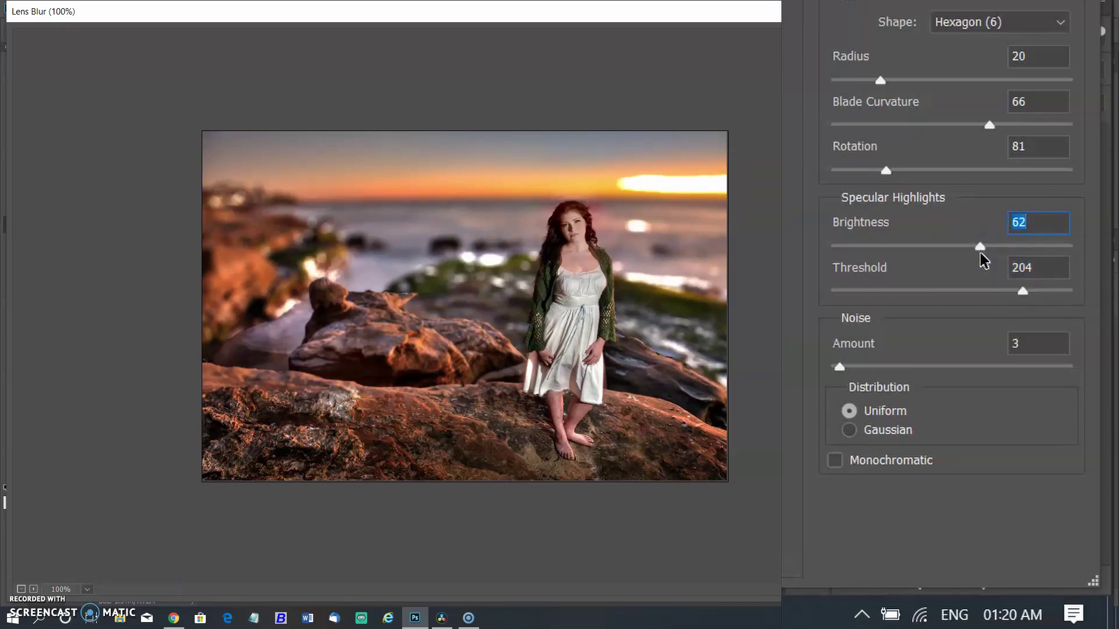
{"action": "left_click_drag", "start_coordinate": [1002, 245], "coordinate": [1037, 251]}
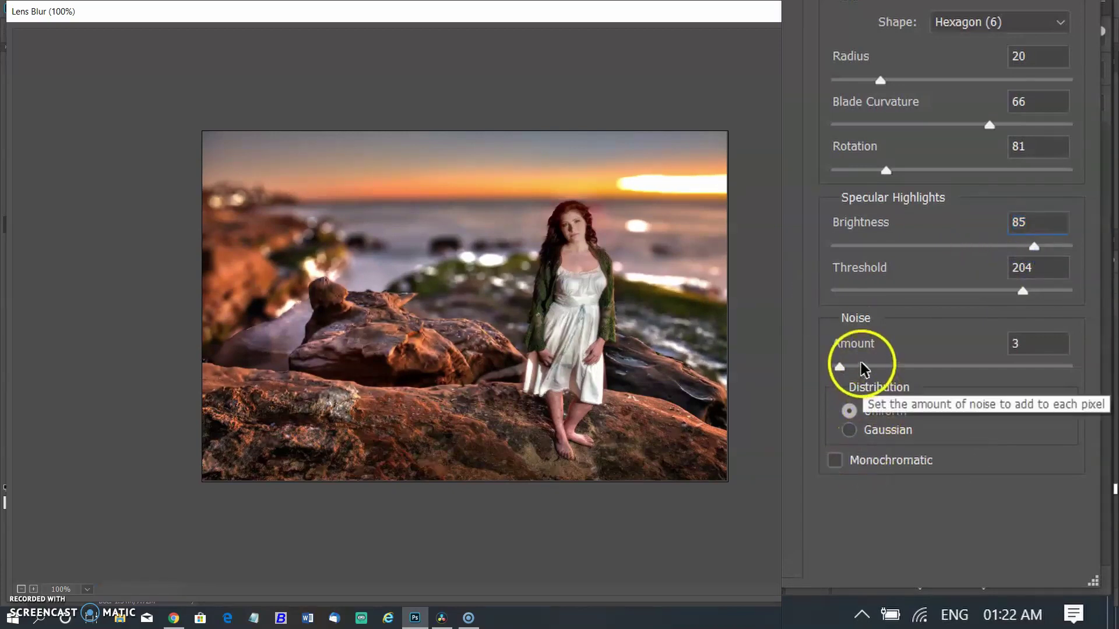
Step: Set the noise to Gaussian, monochromatic, amount 2, and apply the Lens Blur
{"action": "left_click", "coordinate": [849, 429]}
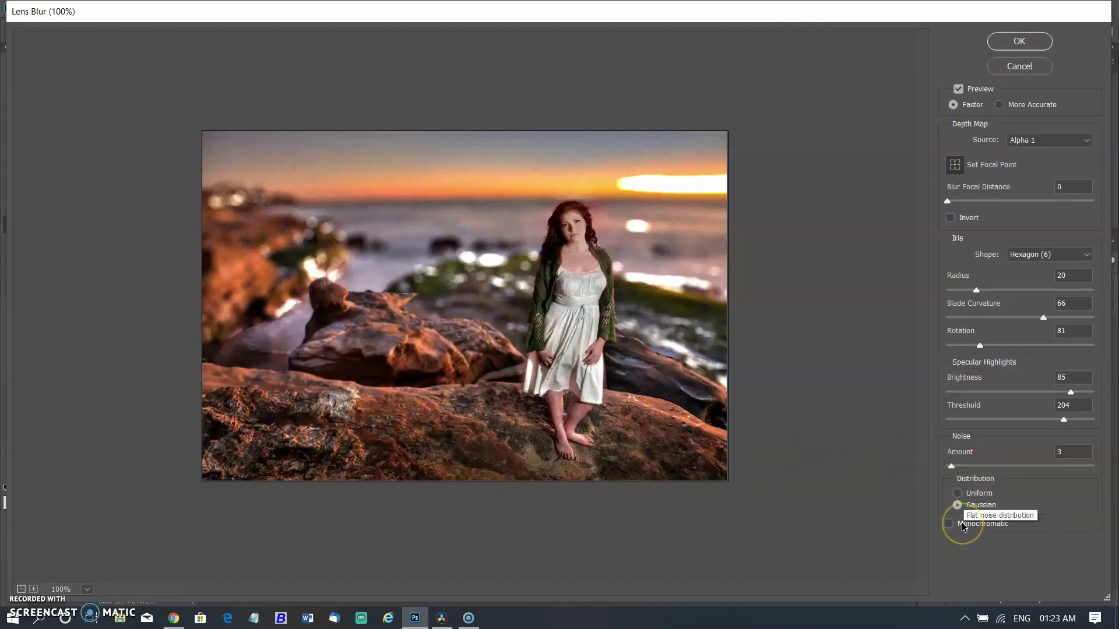
{"action": "left_click", "coordinate": [950, 523]}
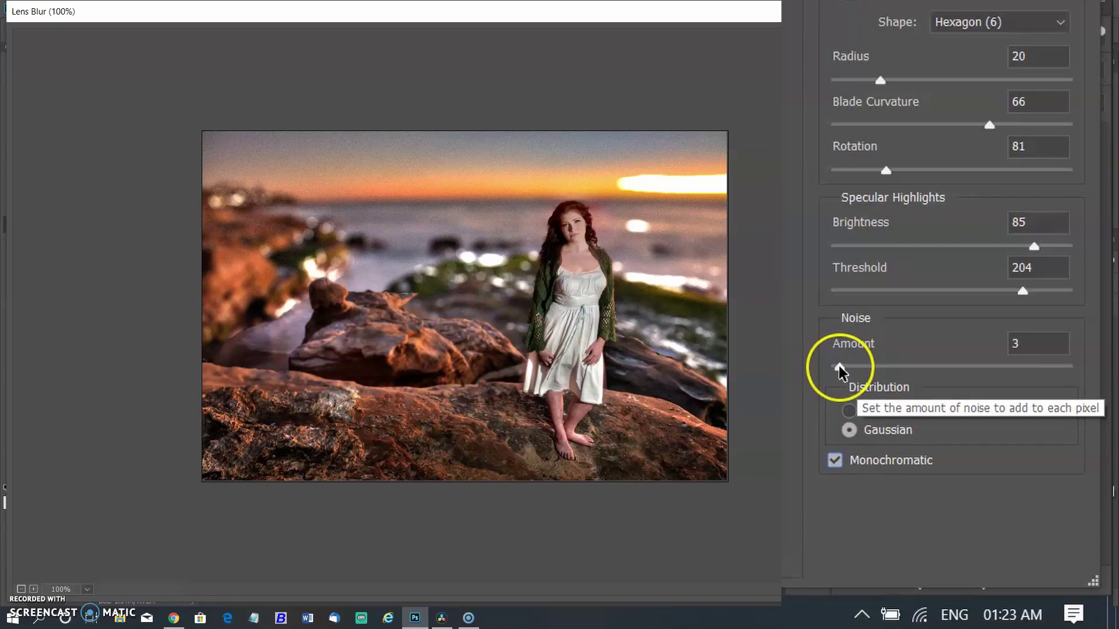
{"action": "double_click", "coordinate": [1028, 344]}
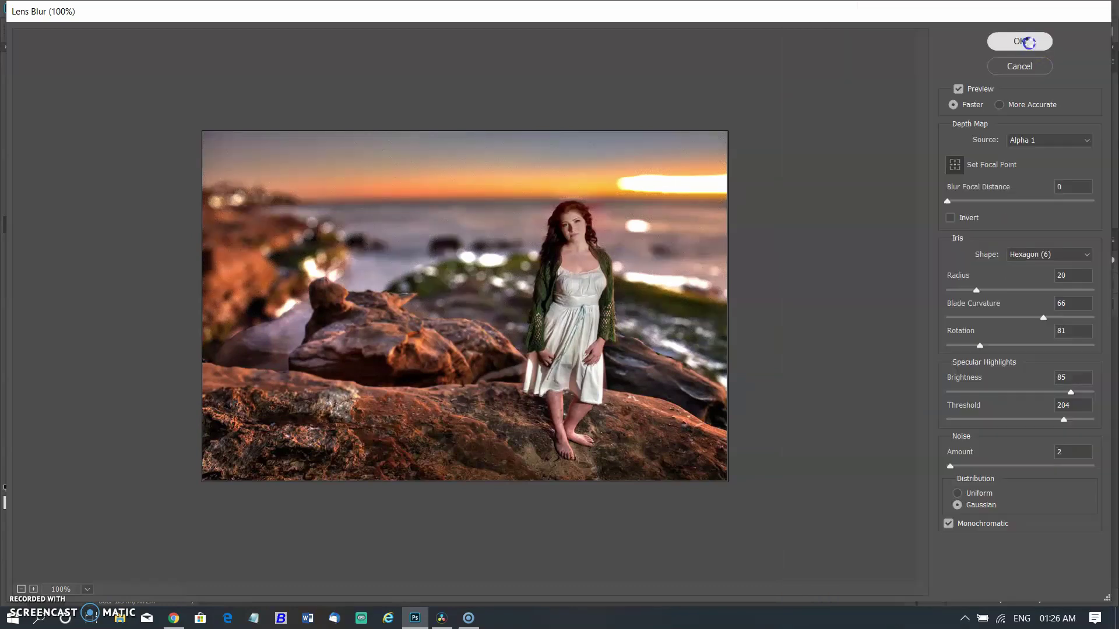
{"action": "left_click", "coordinate": [1020, 43]}
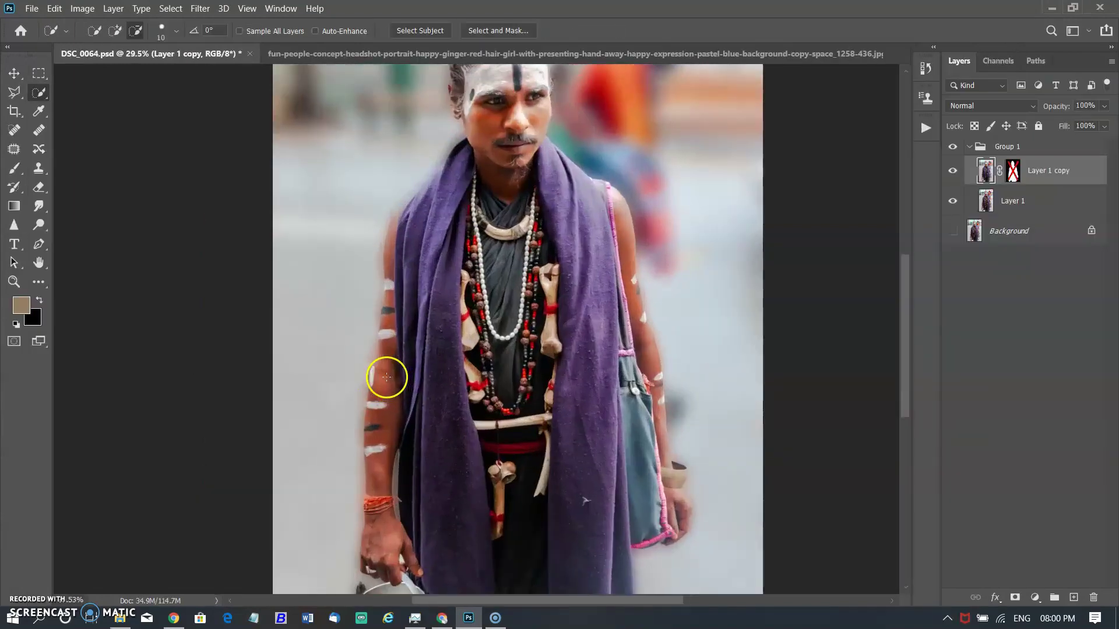
{"action": "scroll", "coordinate": [387, 372], "scroll_direction": "up", "scroll_amount": 1}
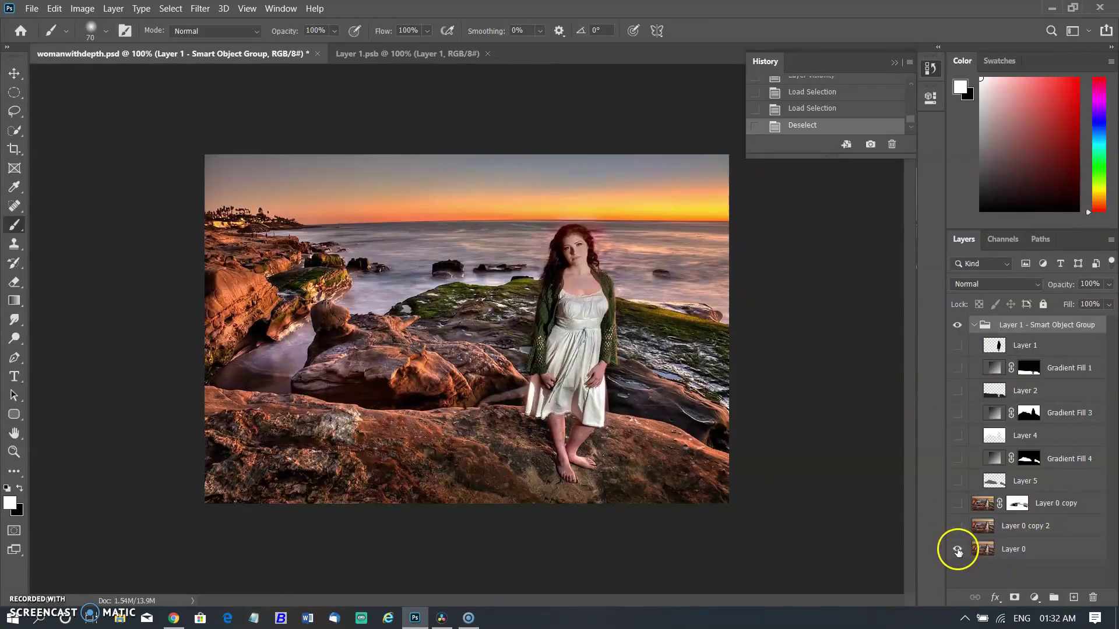
Step: Show the depth layers and convert Layers 1–5 into a single smart object
{"action": "left_click", "coordinate": [994, 346], "text": "ctrl"}
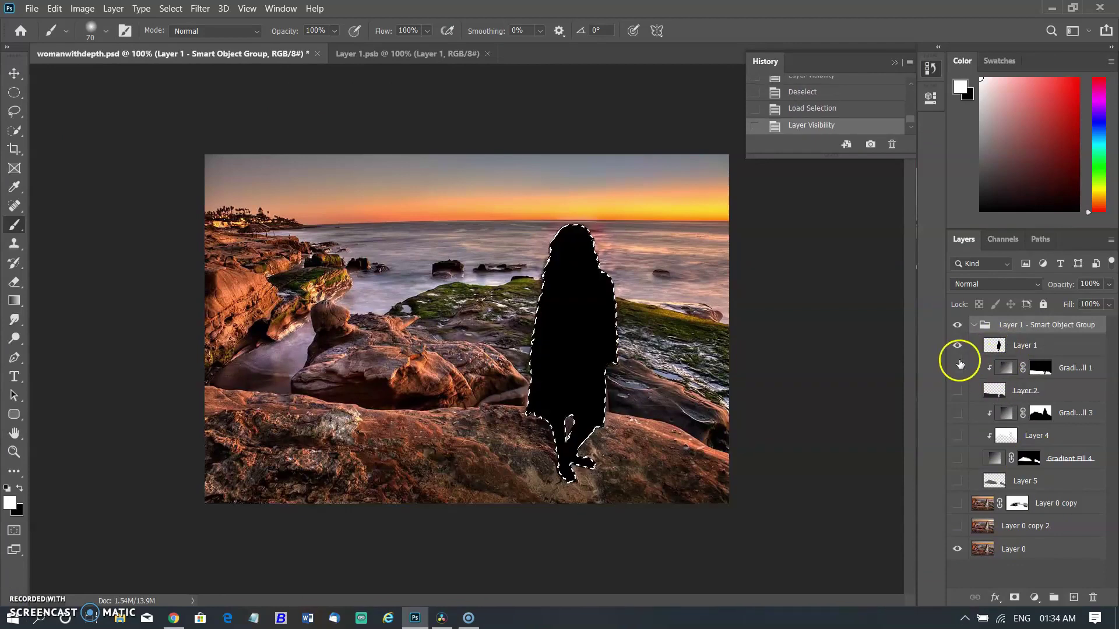
{"action": "left_click", "coordinate": [958, 388]}
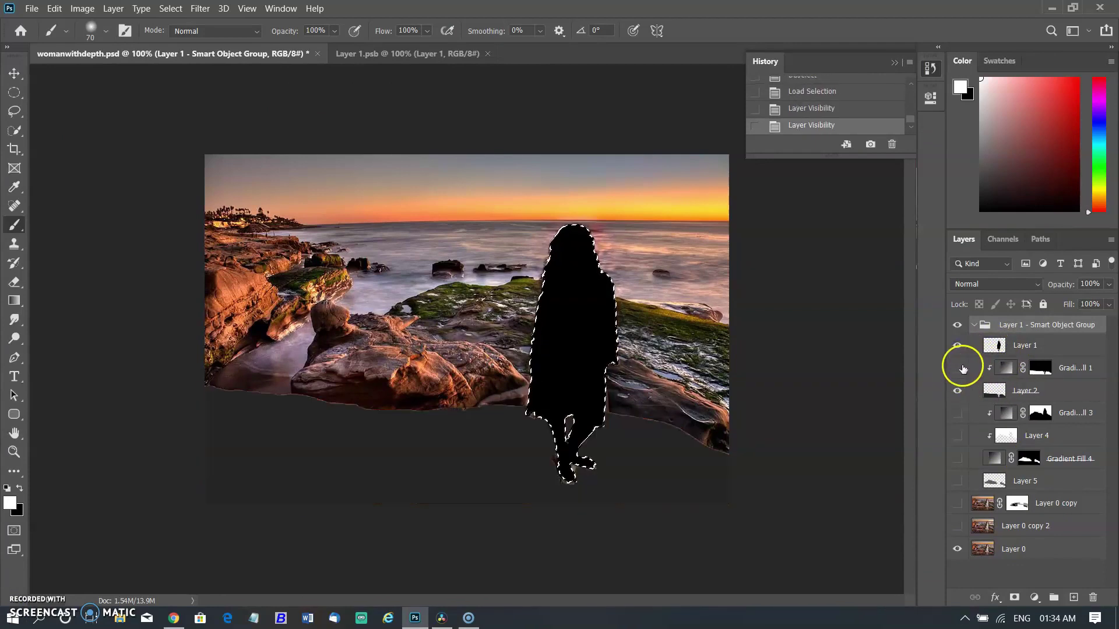
{"action": "left_click", "coordinate": [959, 368]}
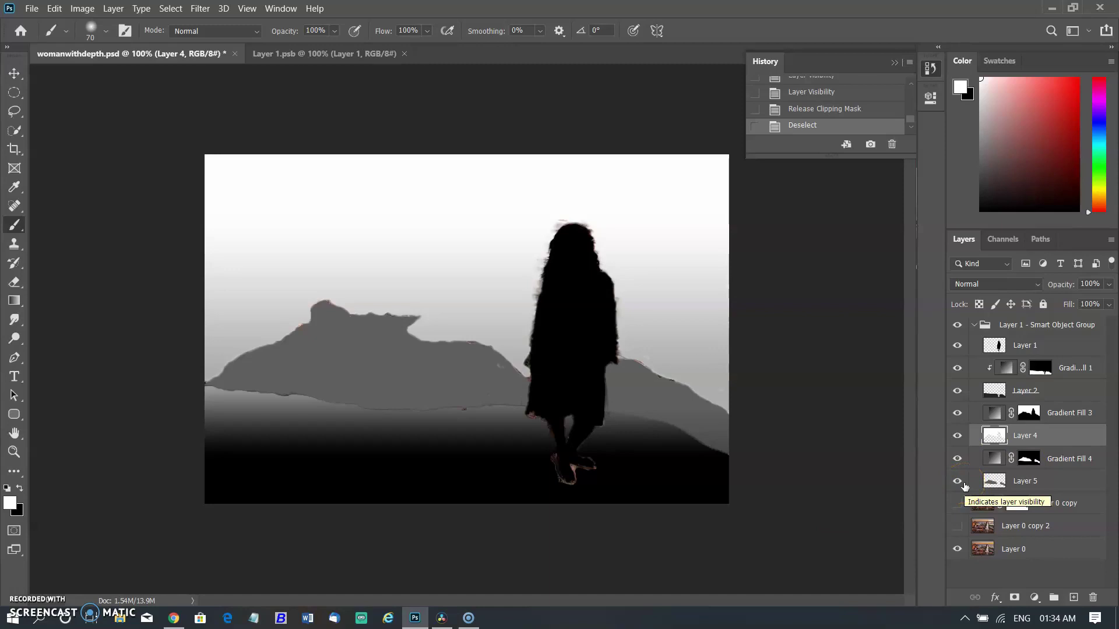
{"action": "left_click", "coordinate": [1025, 481], "text": "shift"}
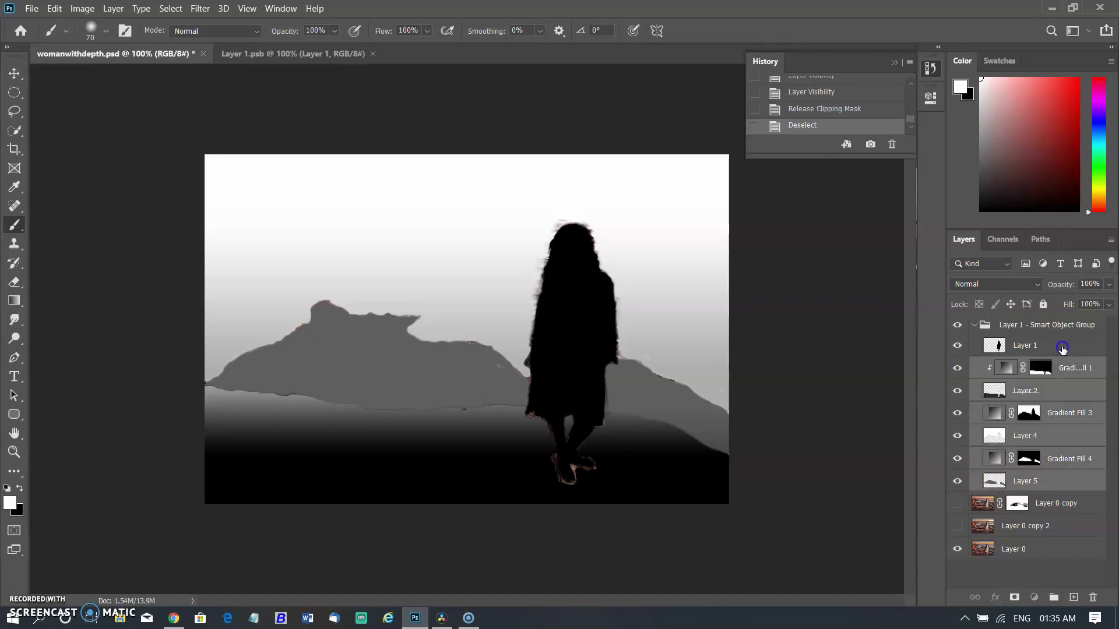
{"action": "right_click", "coordinate": [1064, 437]}
{"action": "left_click", "coordinate": [962, 196]}
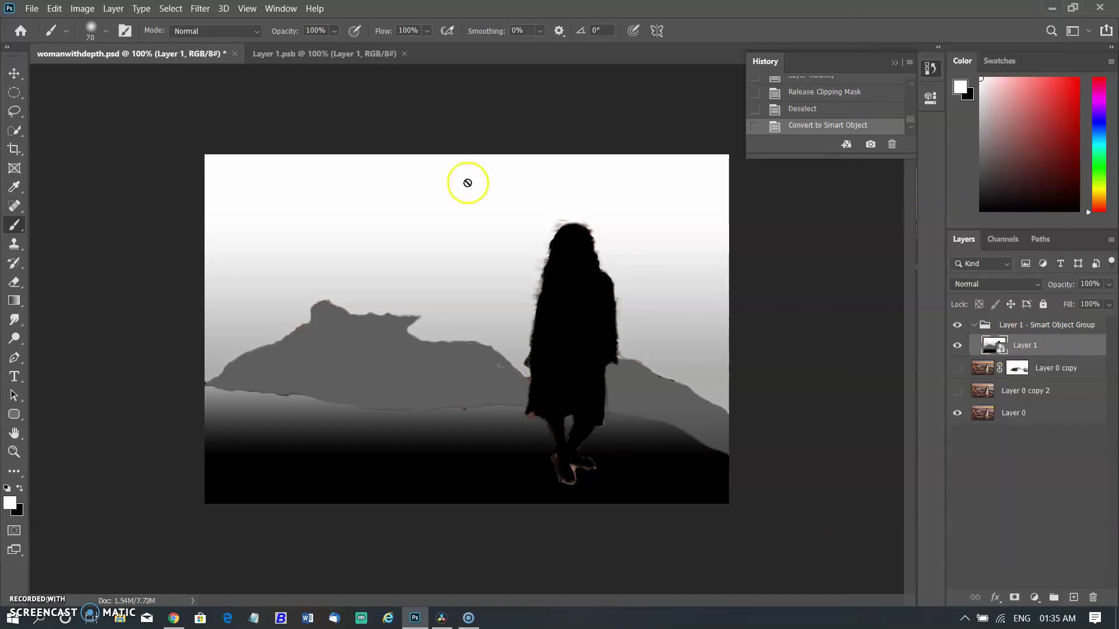
Step: Select all, copy the depth map, and view the Alpha 1 channel
{"action": "key", "text": "ctrl+a"}
{"action": "left_click", "coordinate": [51, 11]}
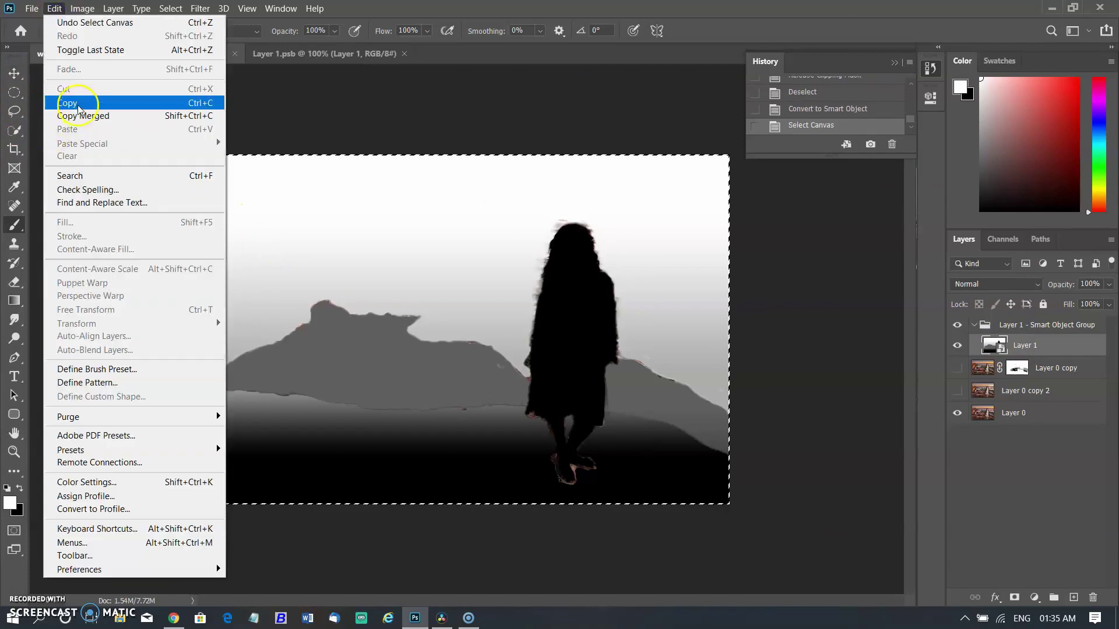
{"action": "left_click", "coordinate": [62, 99]}
{"action": "left_click", "coordinate": [1003, 239]}
{"action": "left_click", "coordinate": [999, 343]}
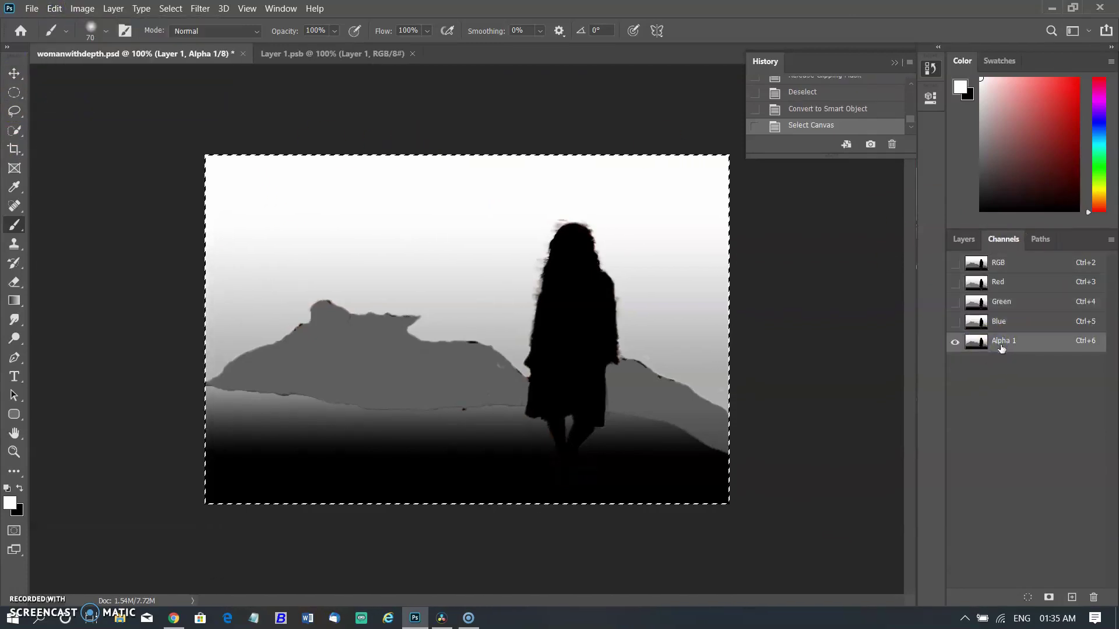
Step: Hide the depth smart object, deselect, and show and select Layer 0
{"action": "left_click", "coordinate": [963, 239]}
{"action": "key", "text": "ctrl+d"}
{"action": "left_click", "coordinate": [958, 345]}
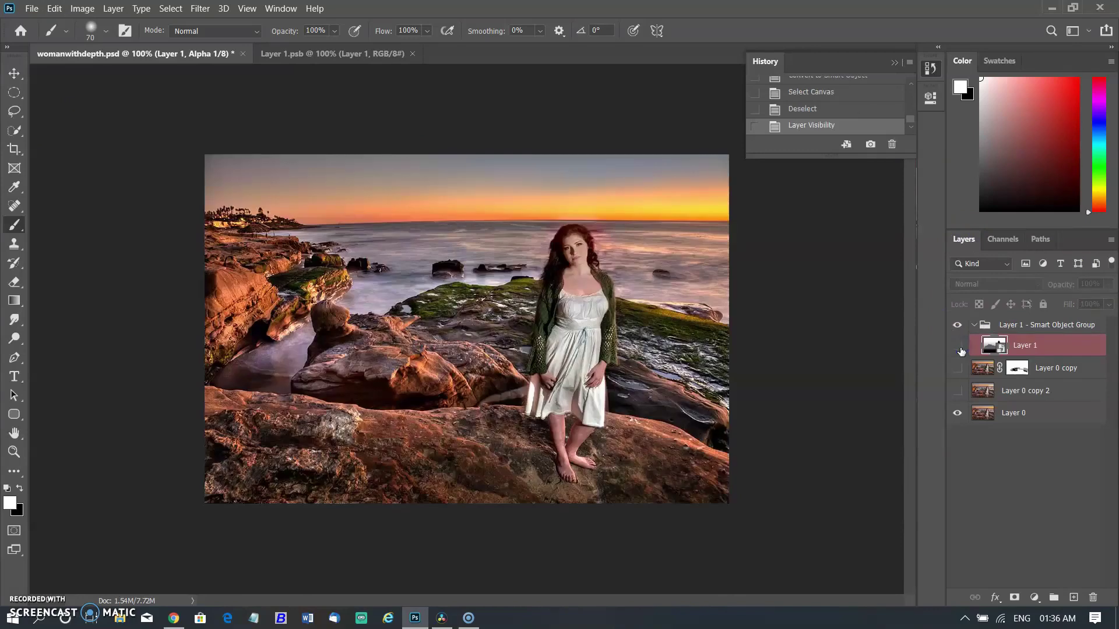
{"action": "left_click", "coordinate": [957, 324]}
{"action": "left_click", "coordinate": [958, 389]}
{"action": "left_click", "coordinate": [1013, 412]}
Step: Apply Lens Blur to Layer 0 using Alpha 1, with the focal point on the woman
{"action": "left_click", "coordinate": [200, 8]}
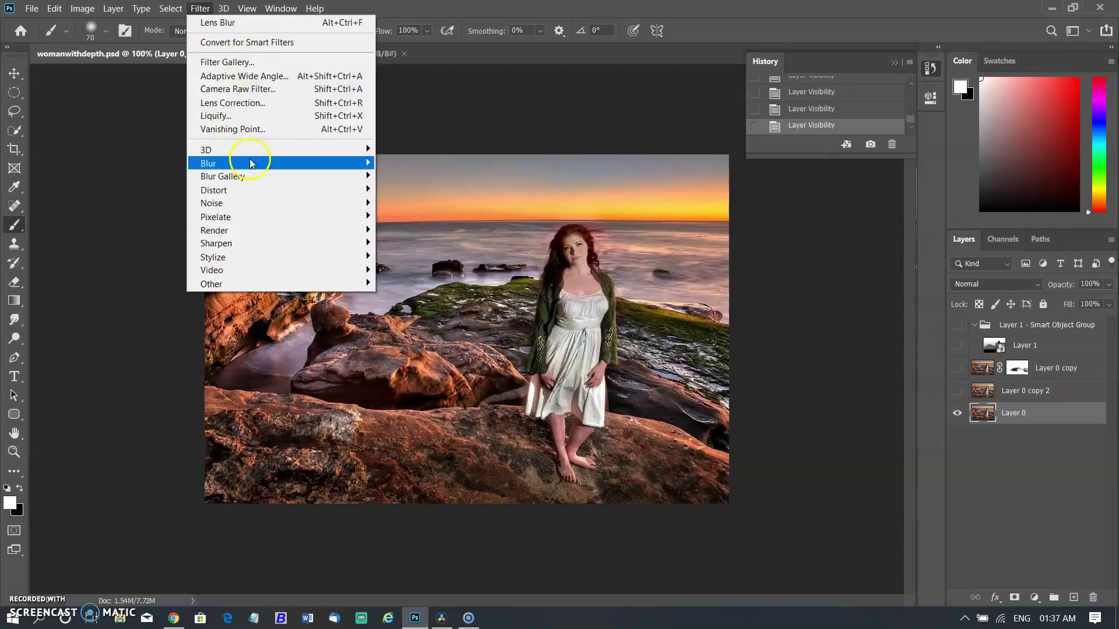
{"action": "left_click", "coordinate": [420, 221]}
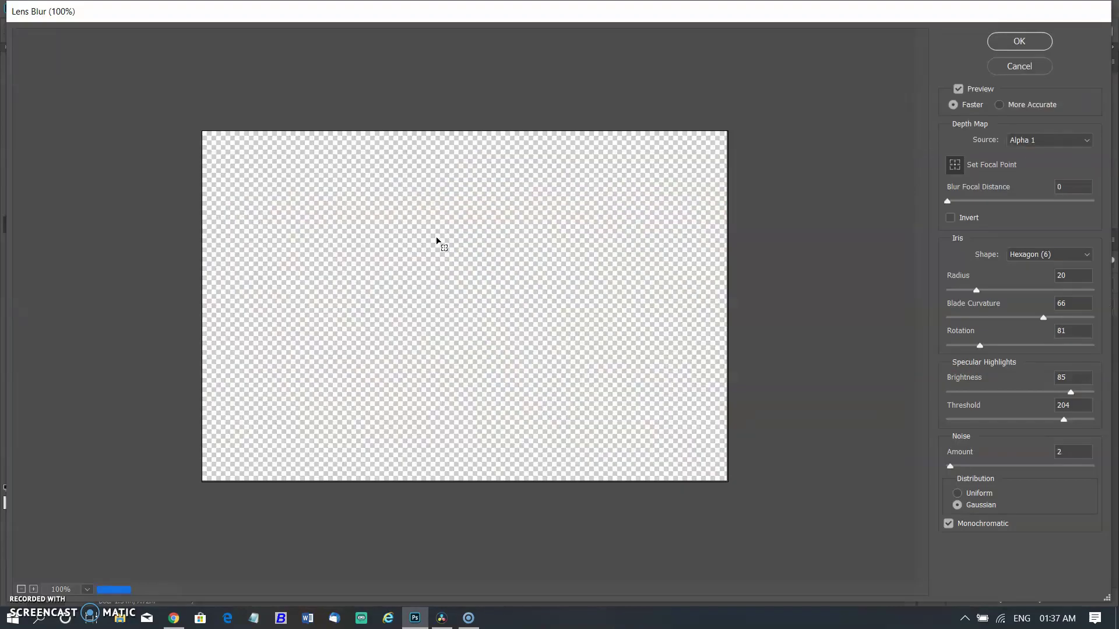
{"action": "left_click", "coordinate": [955, 165]}
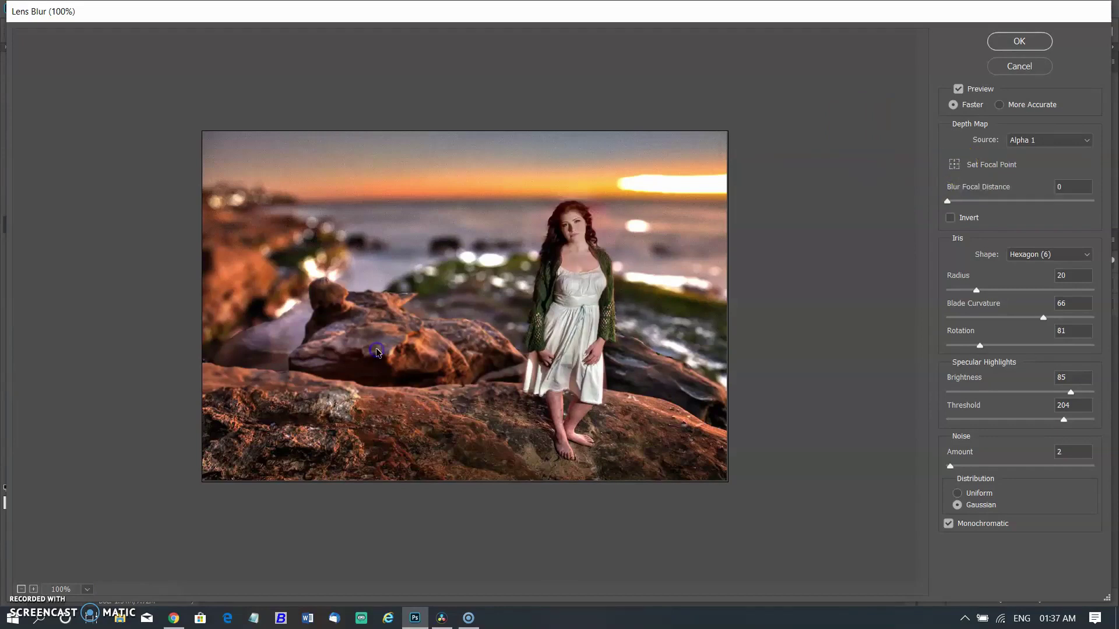
{"action": "left_click", "coordinate": [956, 165]}
{"action": "left_click", "coordinate": [355, 408]}
{"action": "left_click", "coordinate": [427, 356]}
{"action": "left_click", "coordinate": [661, 240]}
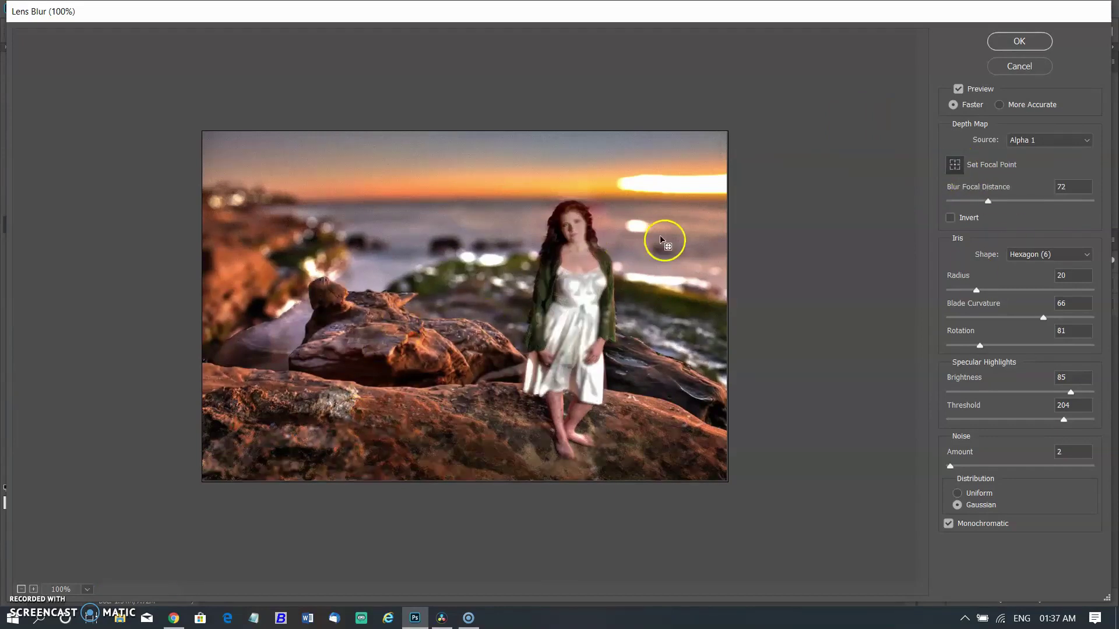
{"action": "left_click", "coordinate": [574, 324]}
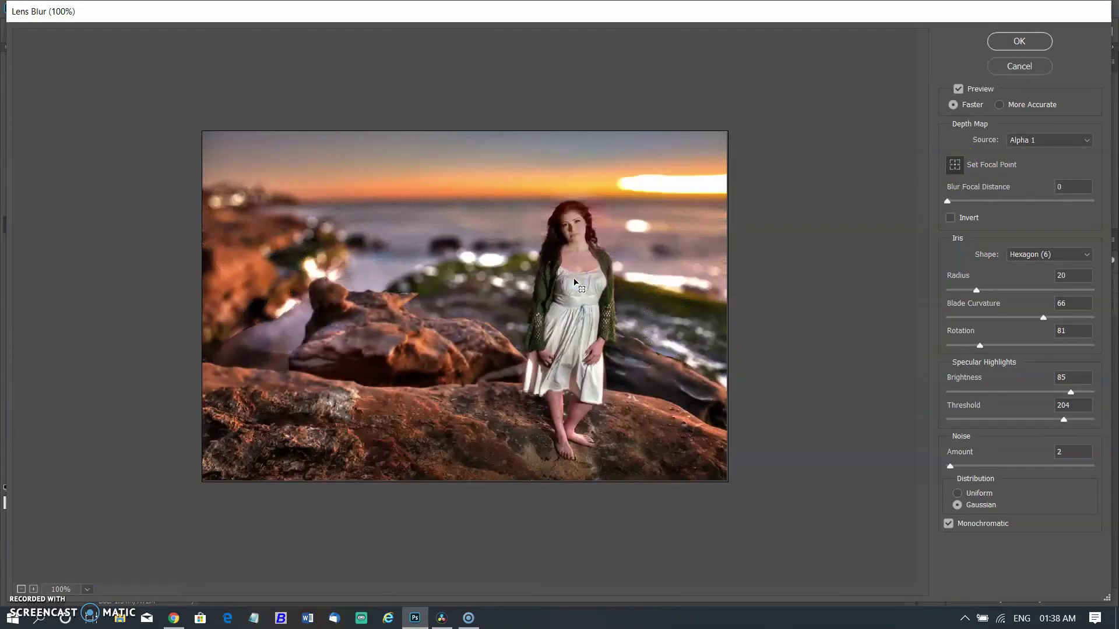
{"action": "left_click", "coordinate": [1020, 41]}
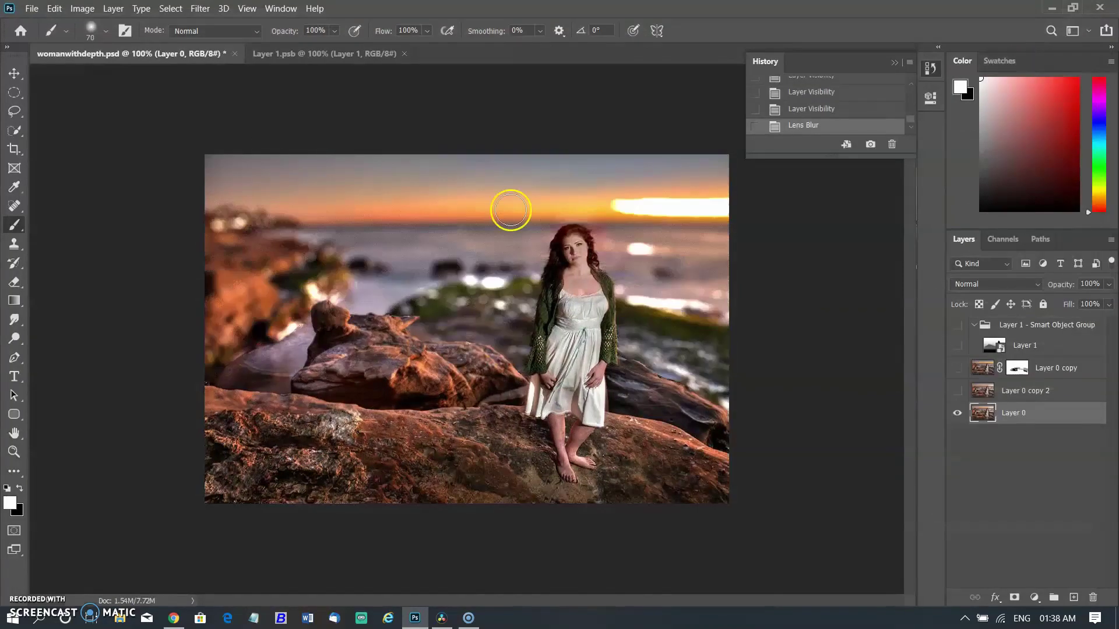